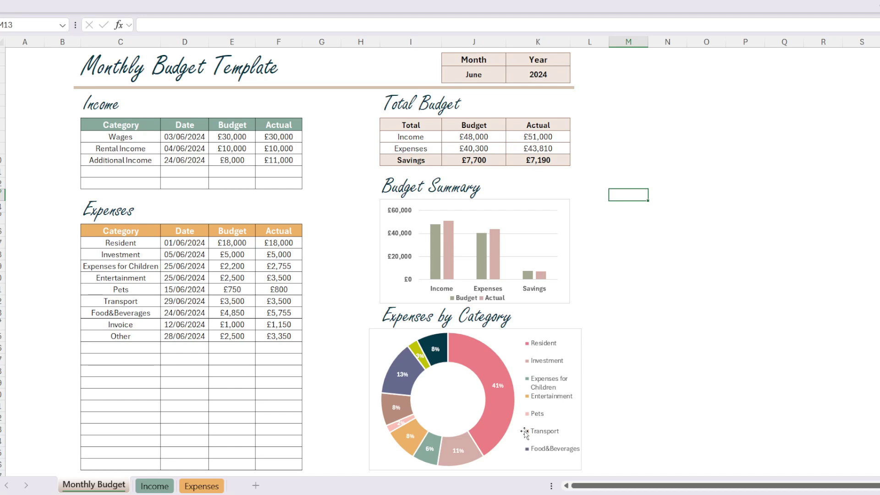
Look through the year options and switch the budget dashboard's month to July and after that to May.
mouse_move(437, 237)
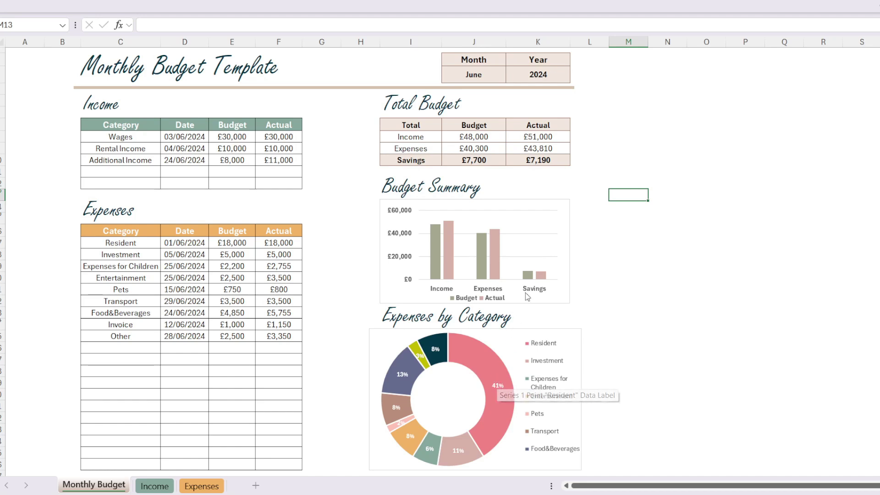
left_click(534, 77)
left_click(575, 77)
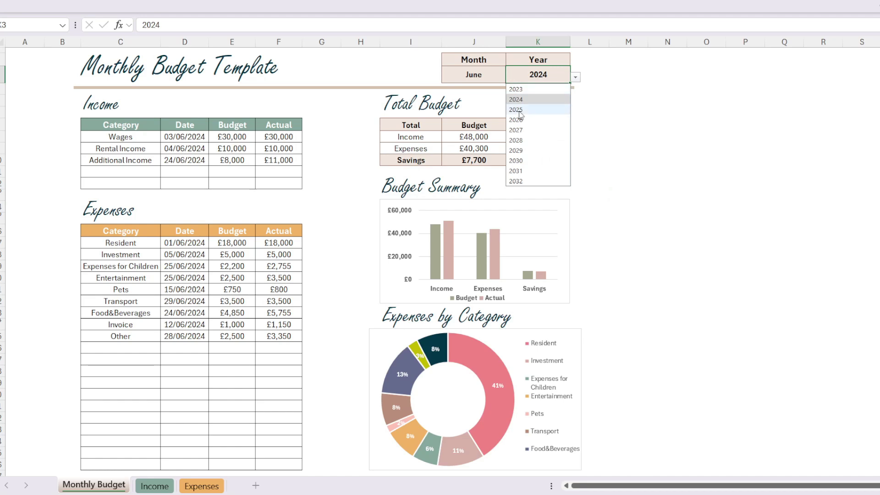
left_click(487, 76)
left_click(512, 78)
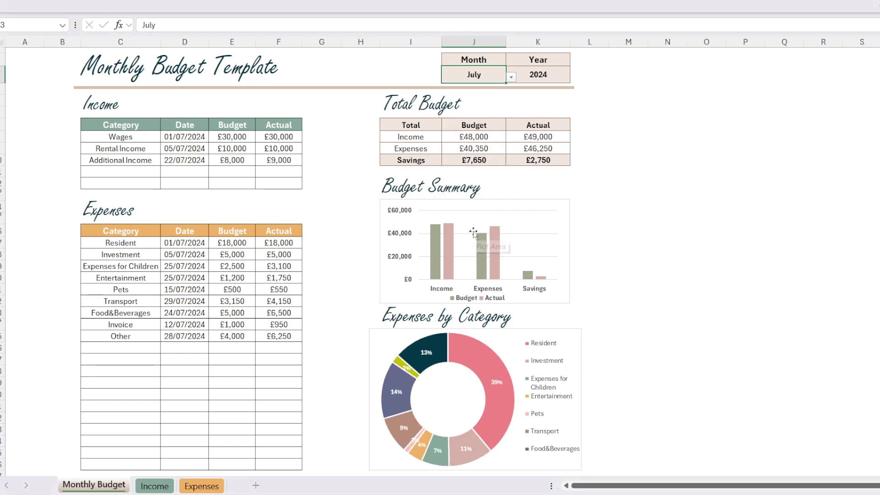
left_click(512, 77)
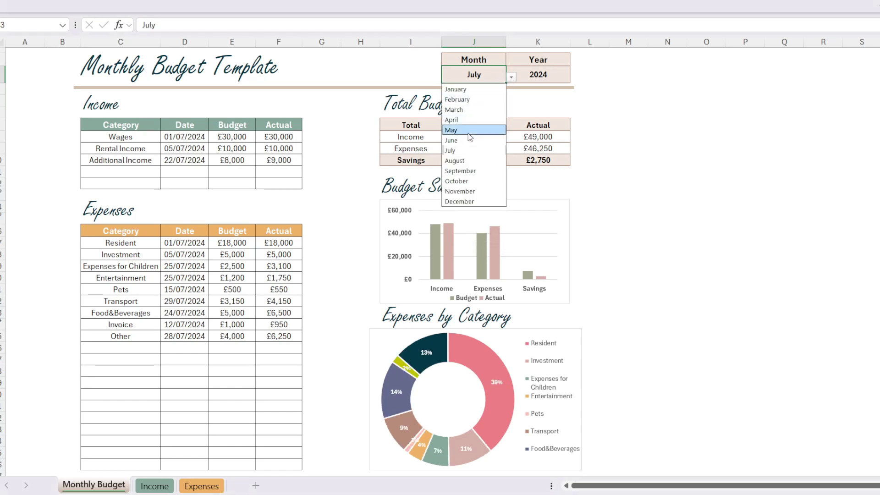
key("Return")
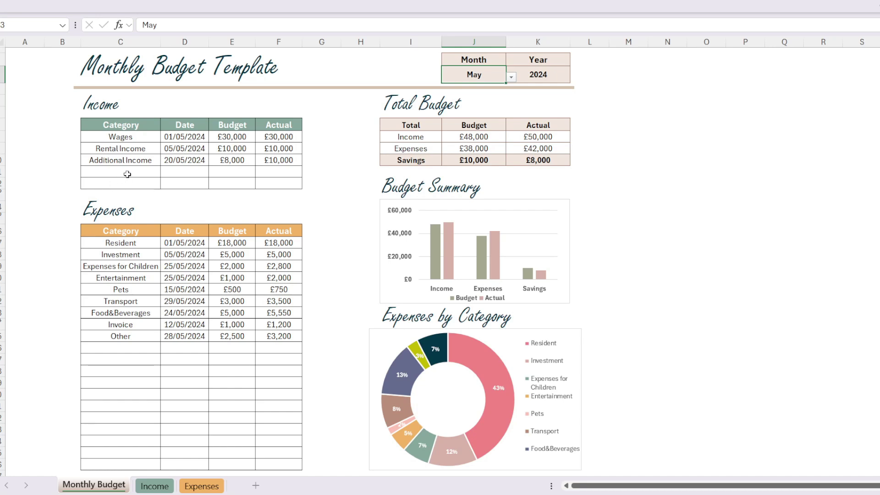
Look over the Income and Expenses sheets and check the category choices for the first empty income row.
left_click(164, 486)
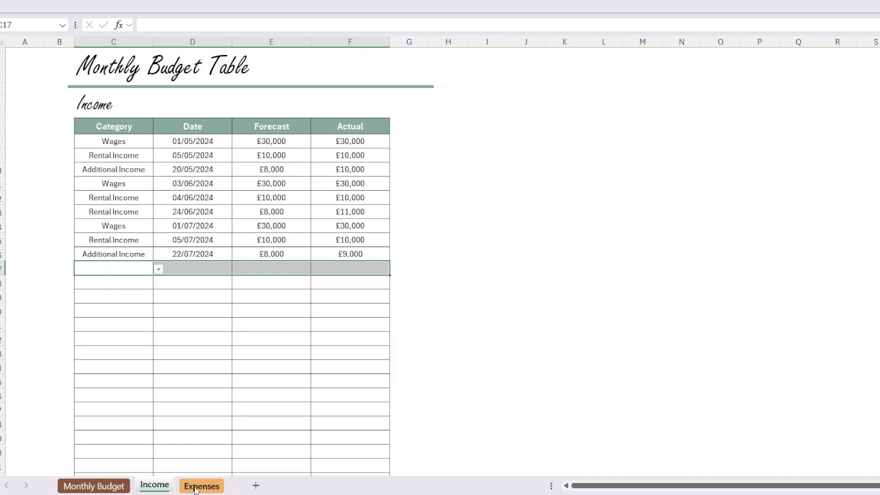
left_click(196, 488)
left_click(154, 486)
left_click(165, 270)
left_click(143, 268)
left_click(158, 269)
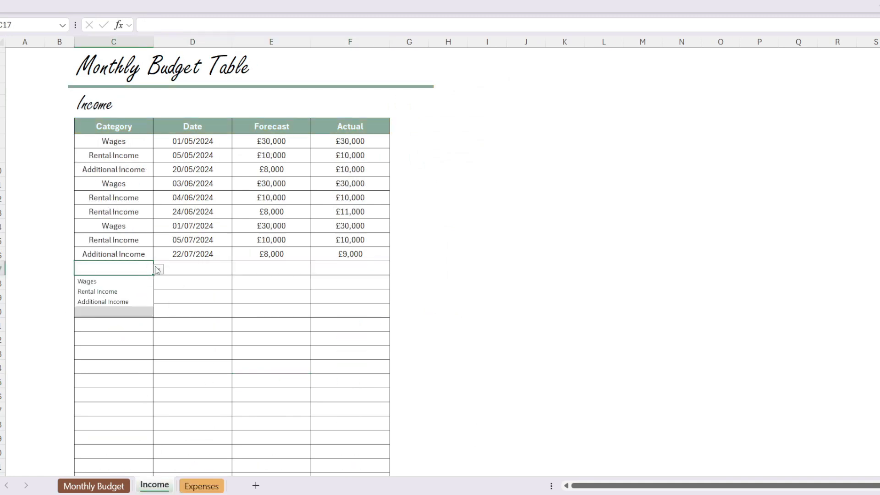
left_click(182, 267)
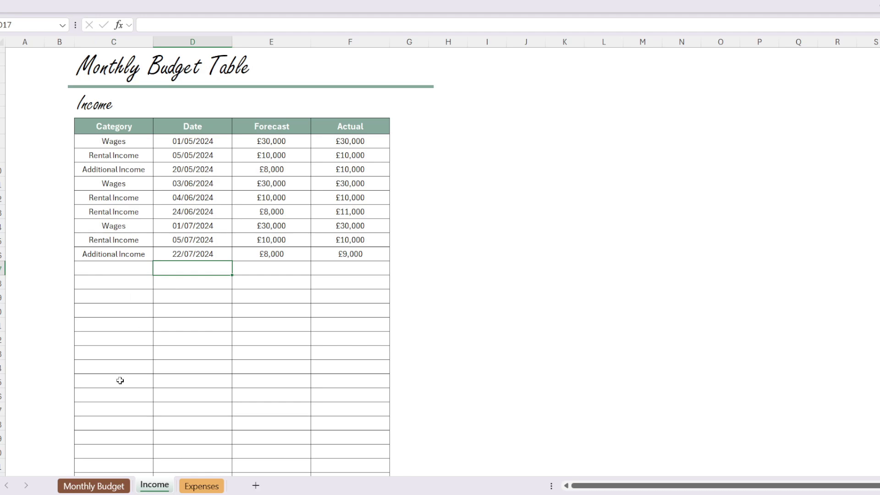
Add the income category "Additional Income 2" in cell C11 of the Monthly Budget sheet.
left_click(94, 486)
left_click(178, 140)
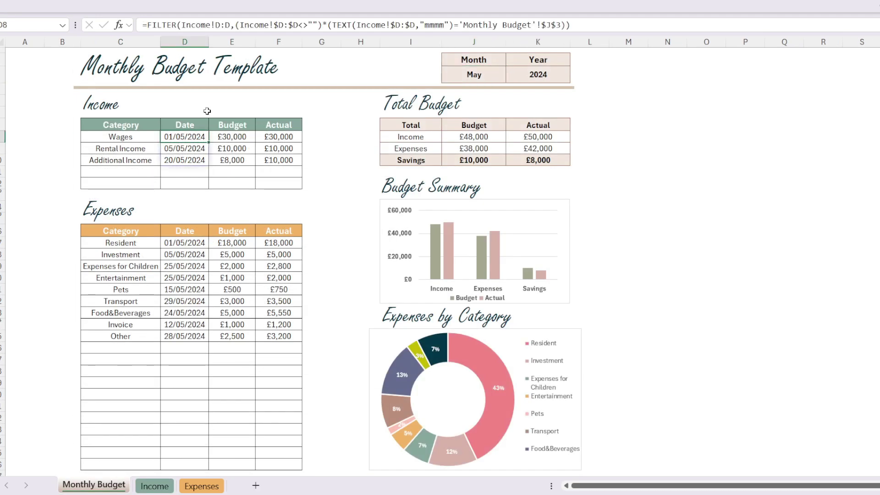
left_click(142, 172)
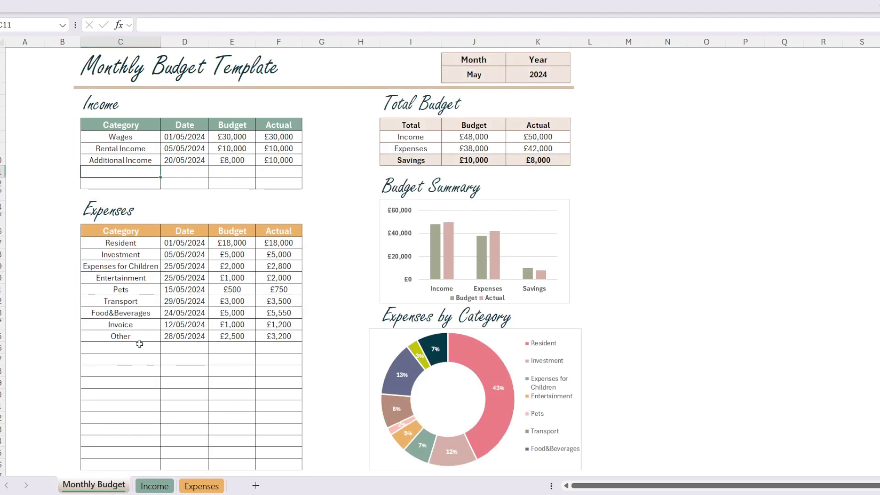
type("A")
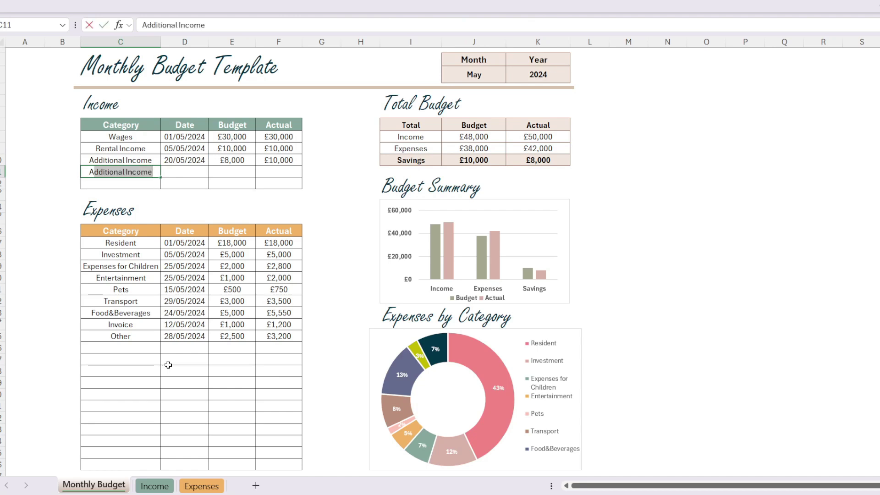
type("dditional Income 2")
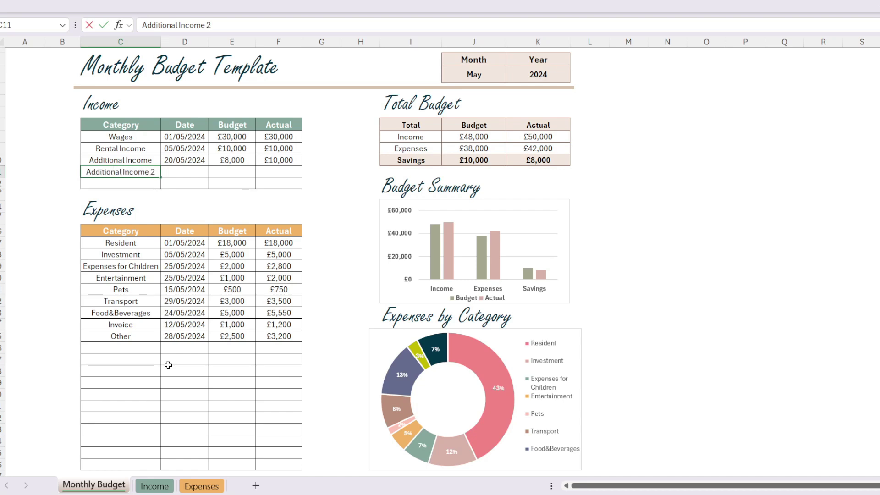
key("Return")
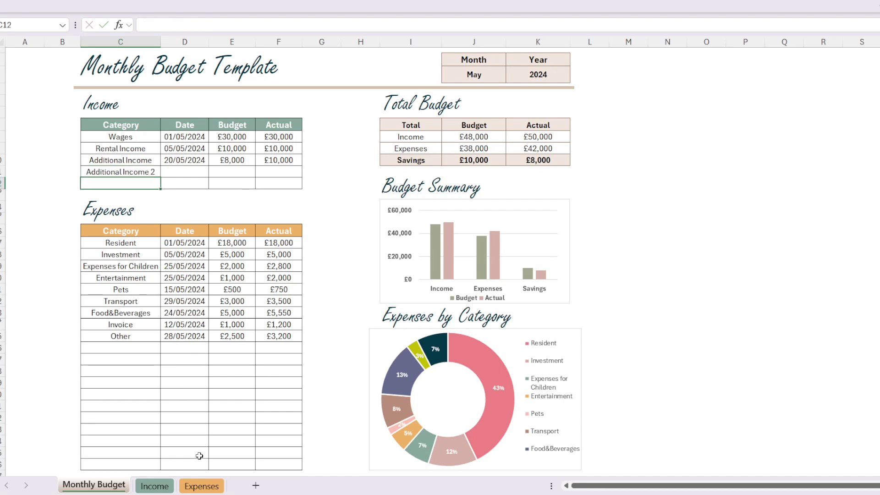
In row 17 of the Income sheet, choose the category Additional Income 2 and enter the date 12/06/2024.
left_click(160, 486)
left_click(111, 271)
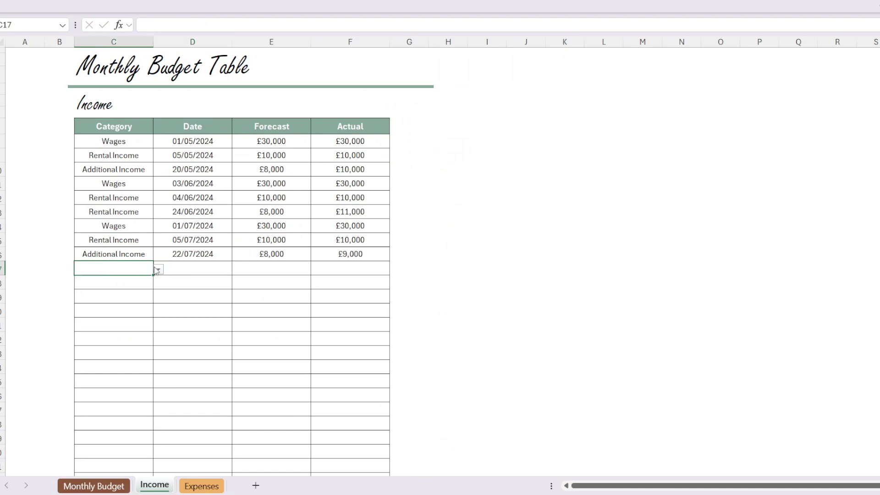
left_click(158, 269)
left_click(127, 312)
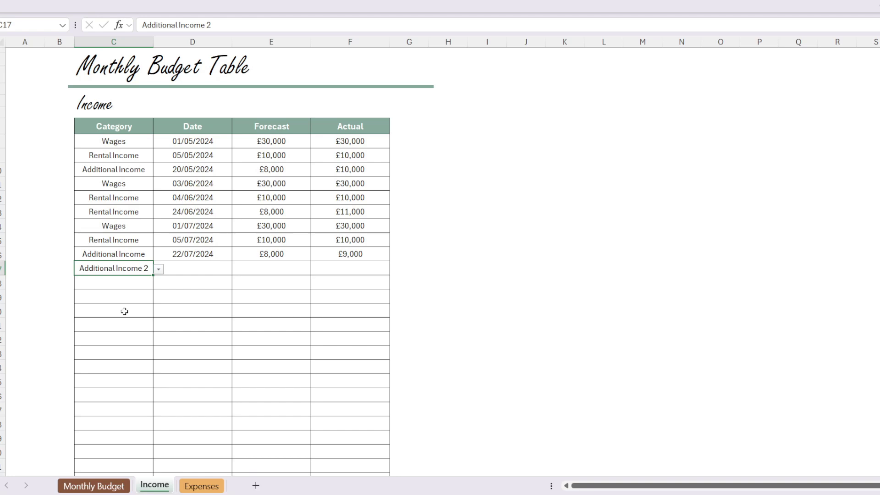
left_click(211, 268)
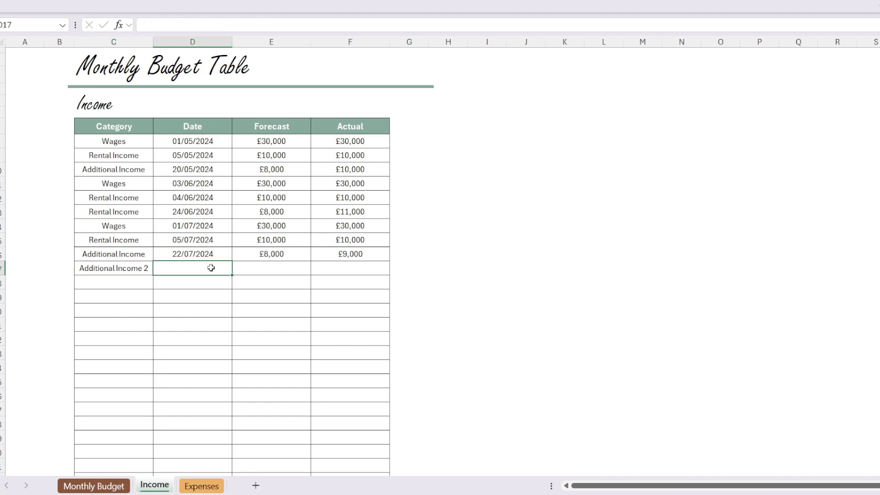
type("12/06/2024")
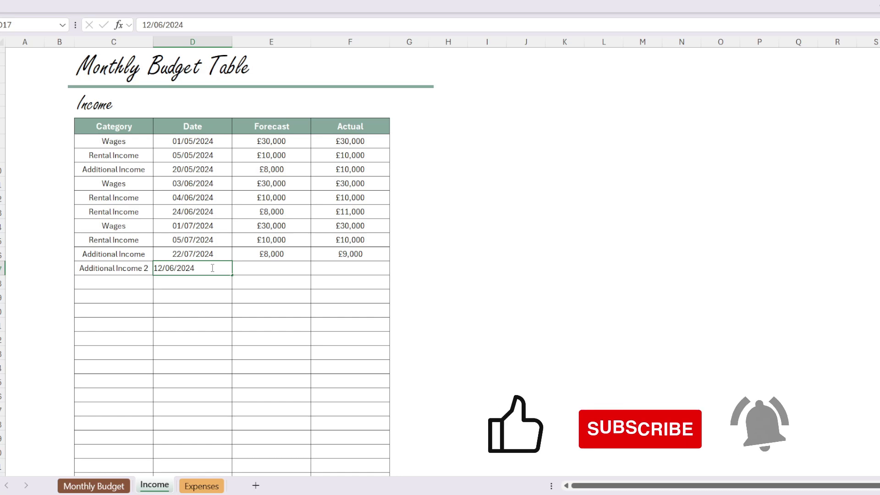
Enter a forecast of 2500 and an actual amount of 3000 for the Additional Income 2 row.
left_click(261, 266)
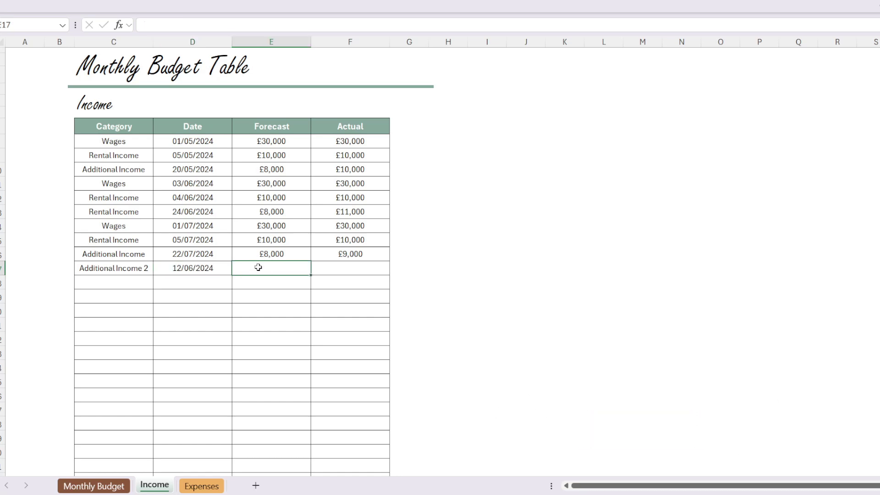
type("2500")
key("Return")
left_click(357, 266)
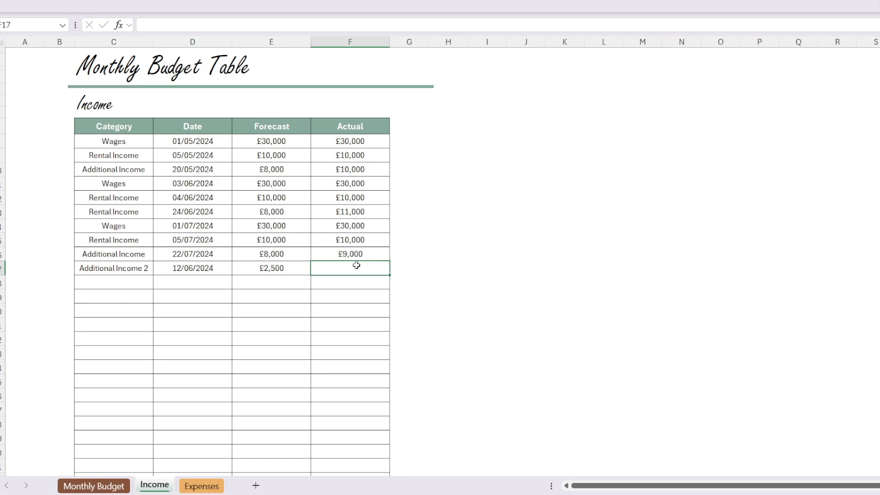
type("3000")
key("Return")
Set the month on the Monthly Budget sheet to June.
left_click(100, 487)
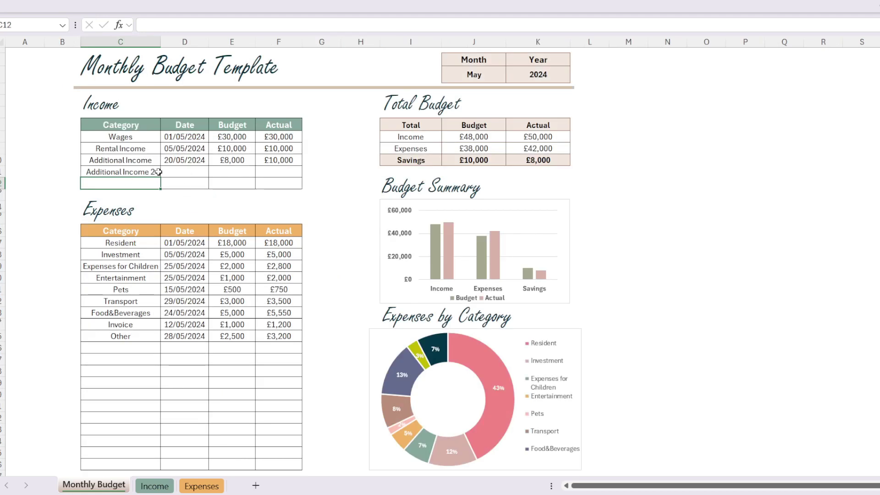
left_click(473, 73)
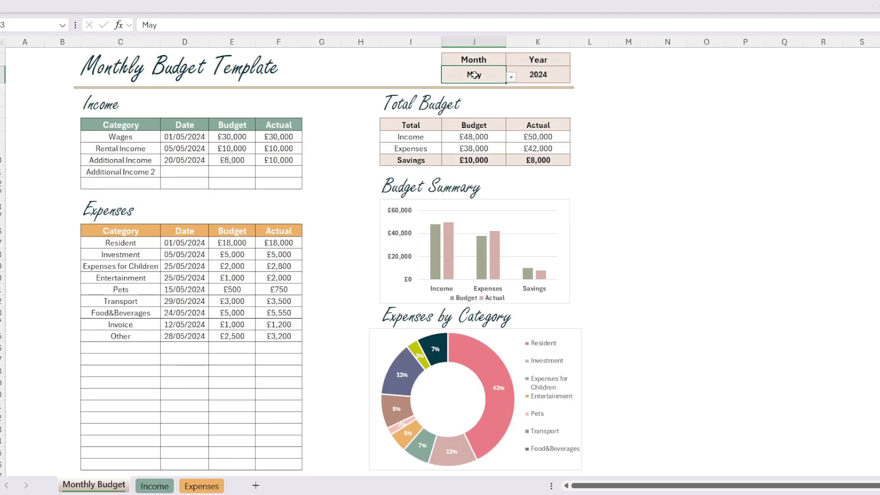
left_click(512, 77)
key("Return")
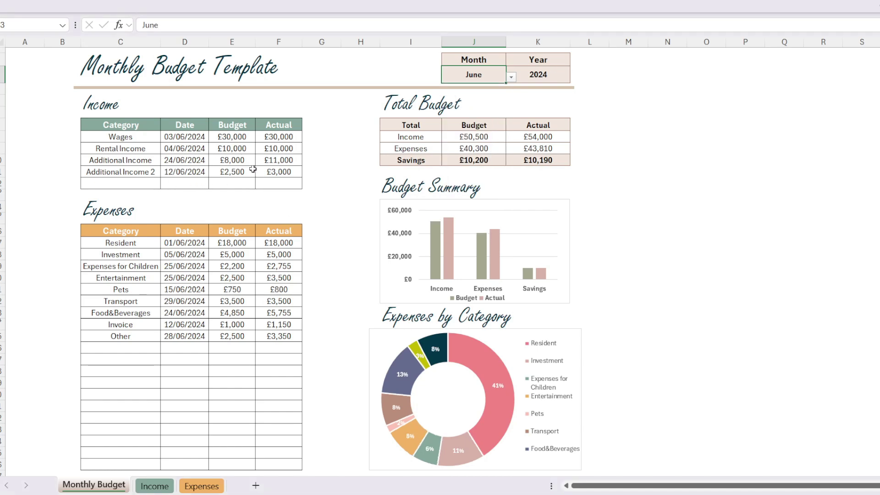
Examine the Expenses sheet's entries and the category choices for its first empty row, C35.
left_click(202, 486)
scroll(179, 445, "down", 2)
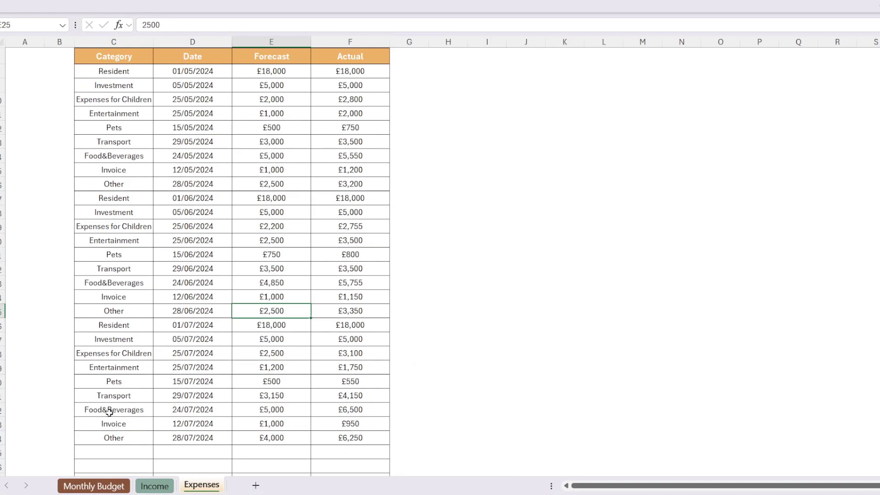
left_click(140, 451)
left_click(162, 455)
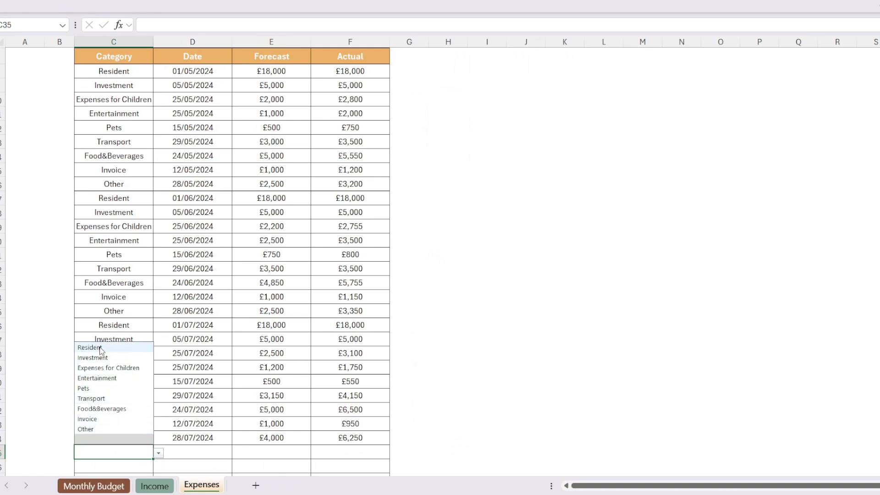
left_click(52, 397)
scroll(173, 353, "up", 2)
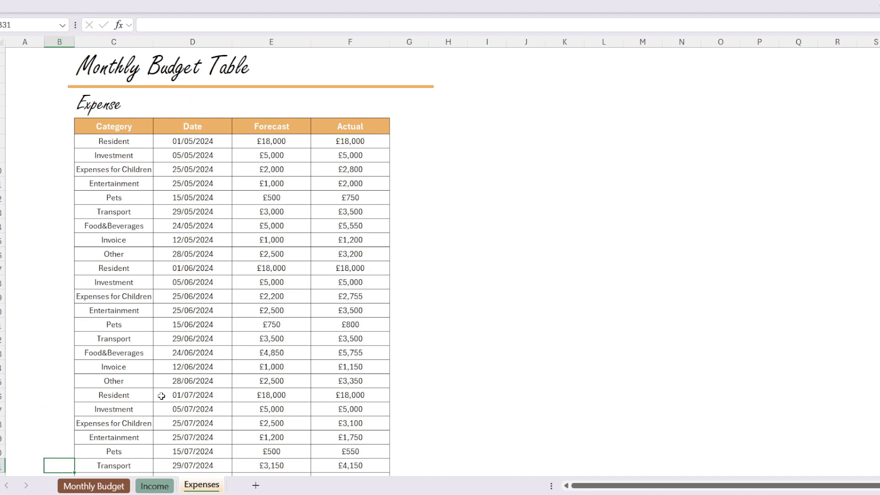
Return to the Monthly Budget sheet and keep the full ribbon displayed.
left_click(115, 484)
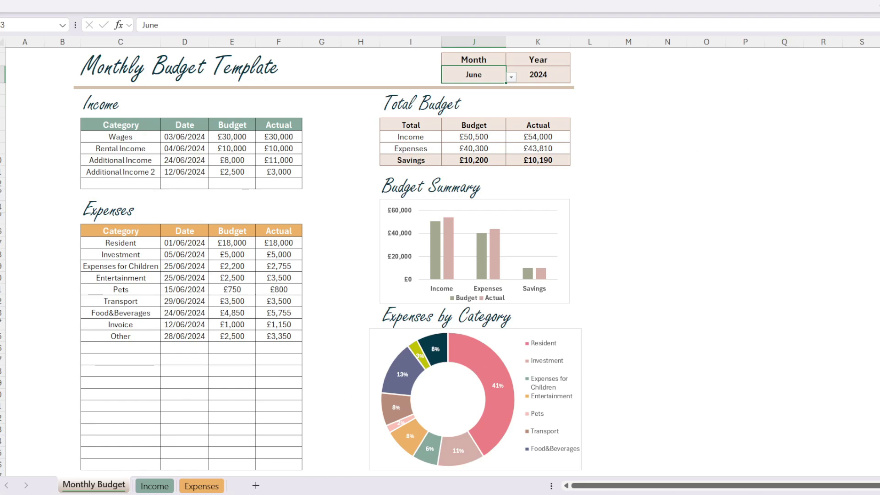
left_click(869, 7)
left_click(873, 100)
left_click(848, 162)
left_click(672, 301)
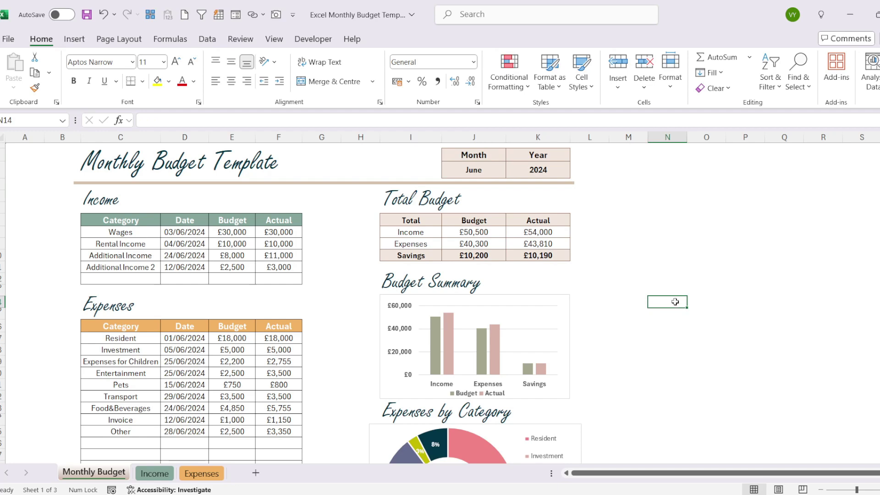
Glance over the Income and Expenses sheets and switch to the blank monthly budget template workbook.
left_click(156, 474)
left_click(197, 477)
left_click(144, 476)
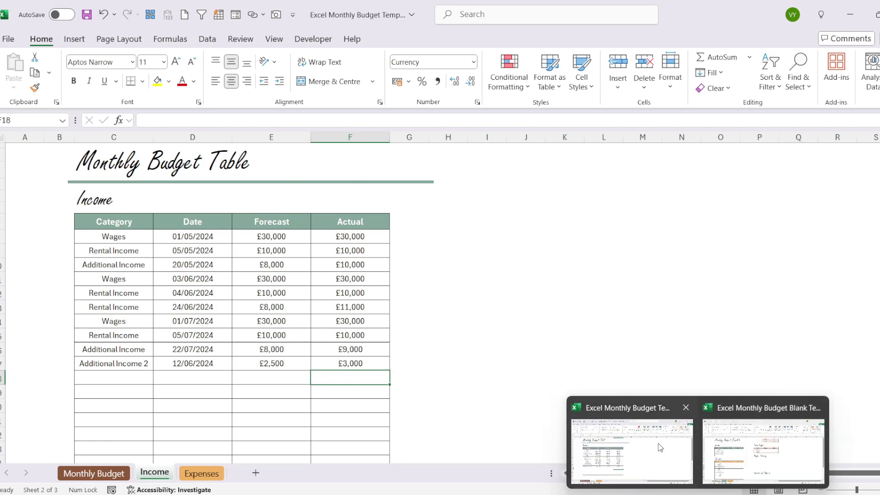
left_click(753, 445)
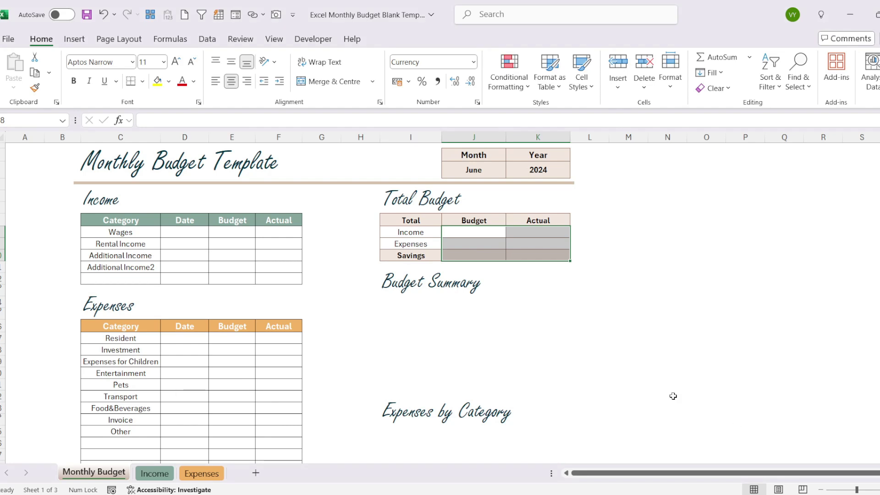
left_click(595, 334)
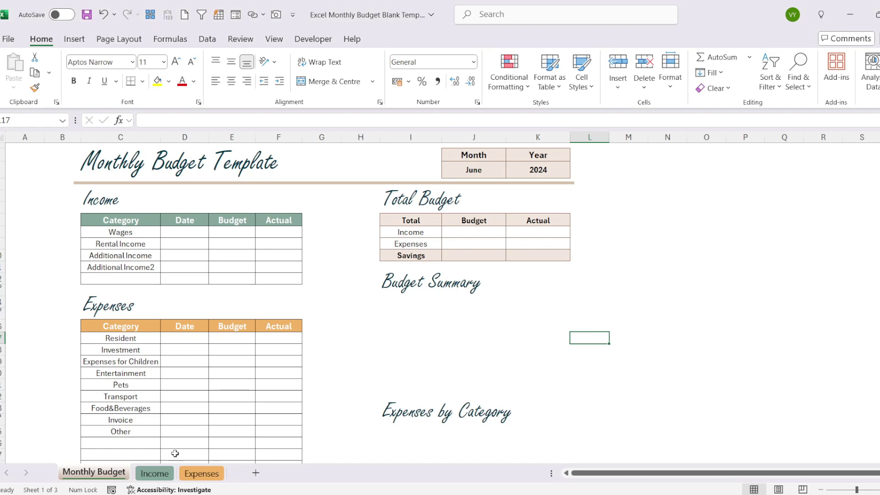
Review the Category, Date, Forecast and Actual columns on the blank Income sheet and select cell C8.
left_click(156, 473)
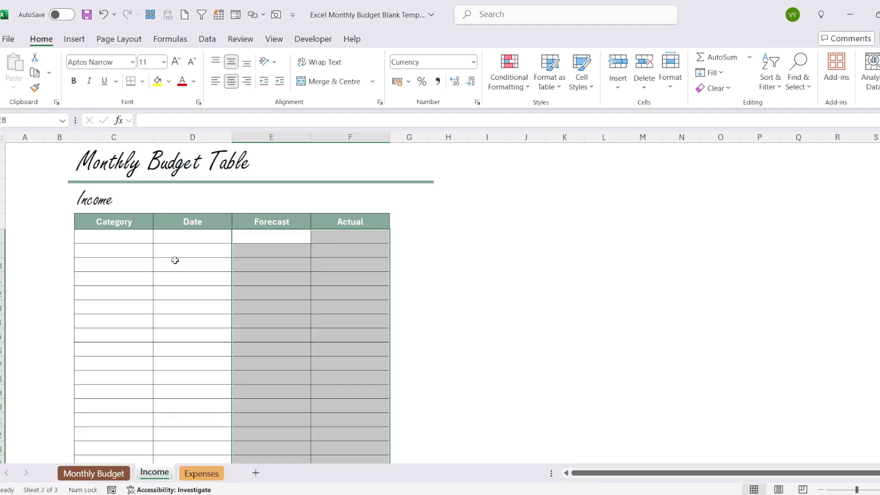
left_click(177, 237)
left_click(115, 223)
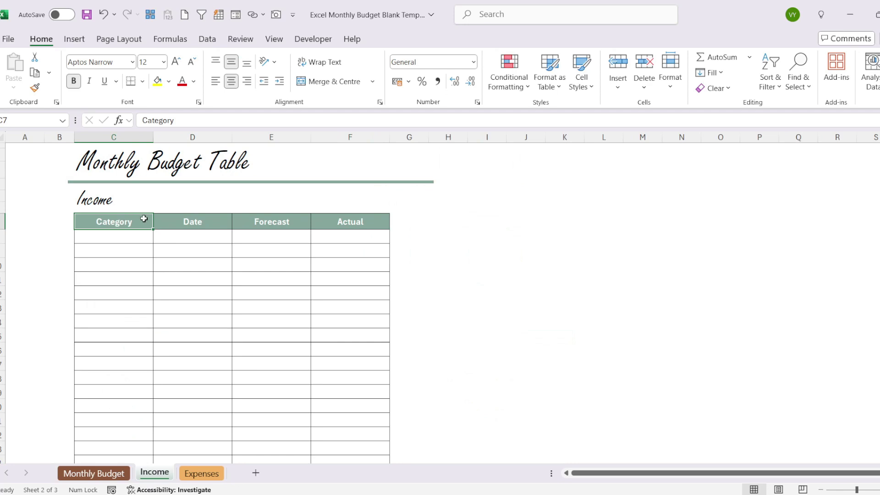
left_click(196, 220)
left_click(280, 219)
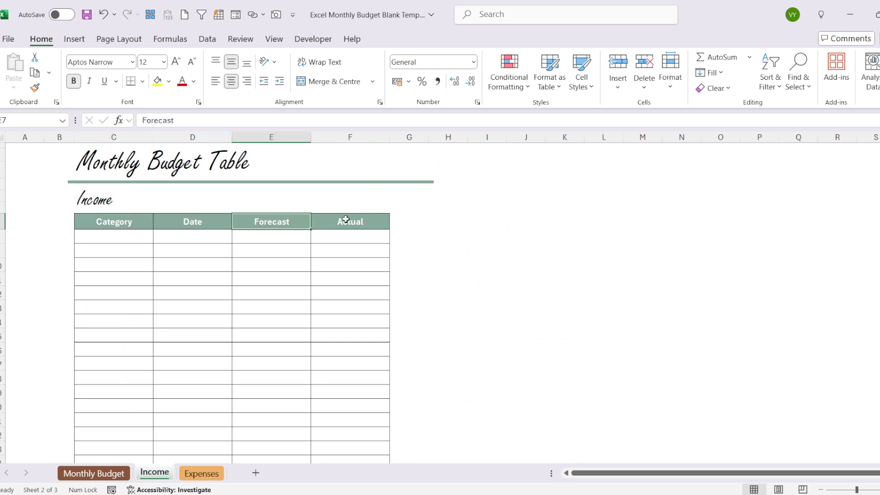
left_click(346, 220)
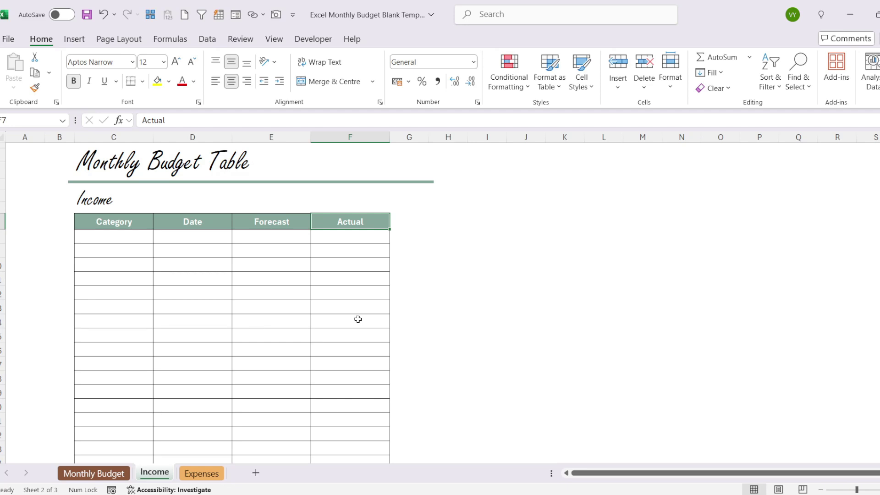
left_click(137, 236)
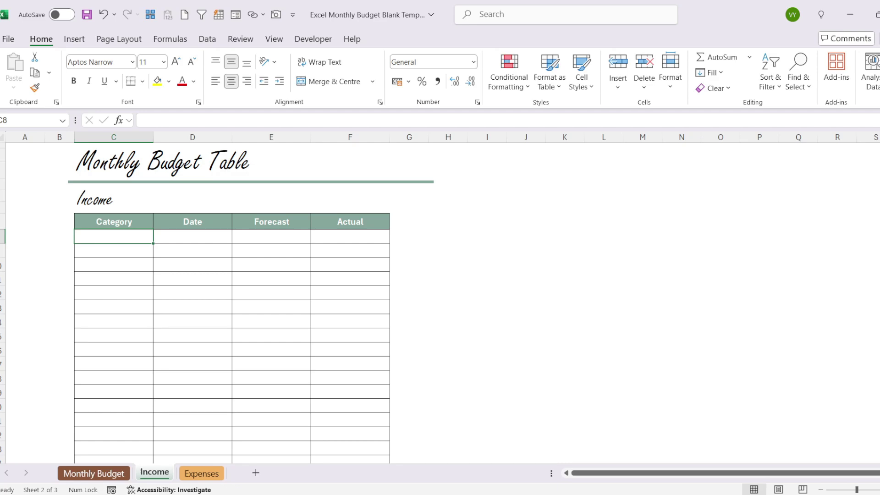
Restrict all Category cells of the Income sheet's table to a list sourced from 'Monthly Budget'!$C$8:$C$12.
left_click(107, 474)
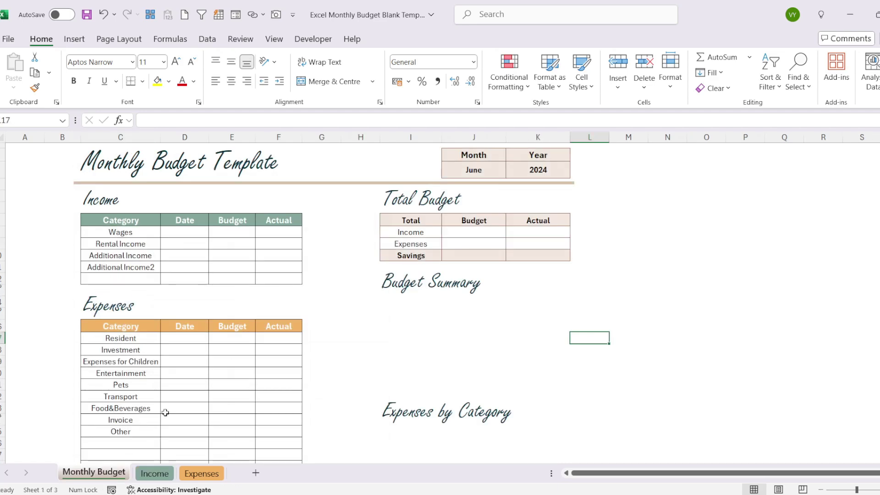
left_click(161, 475)
left_click_drag(105, 248, 123, 439)
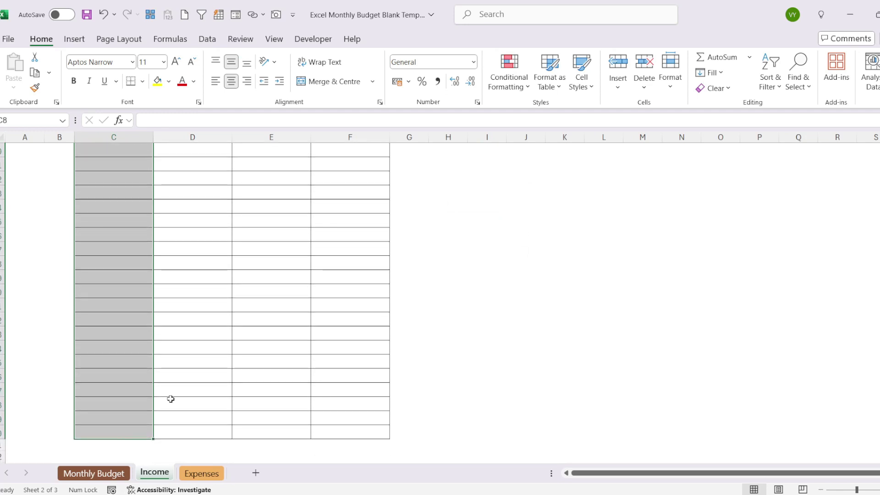
left_click(207, 40)
left_click(689, 88)
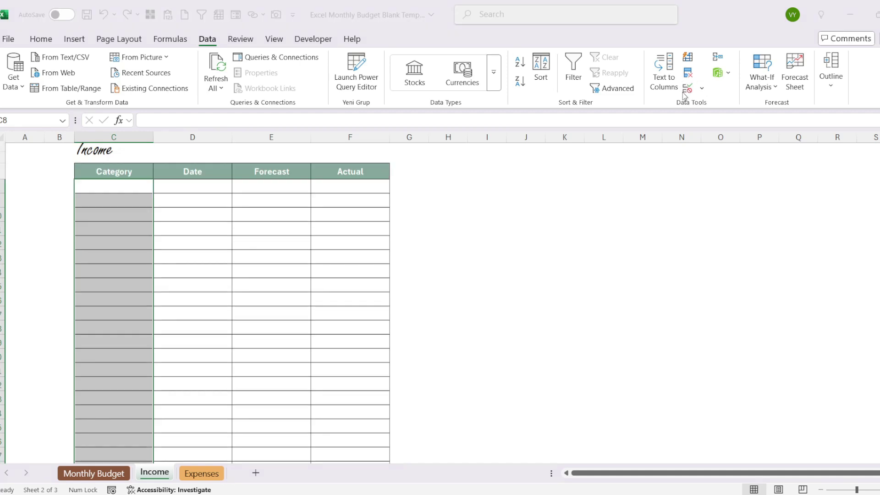
left_click(361, 276)
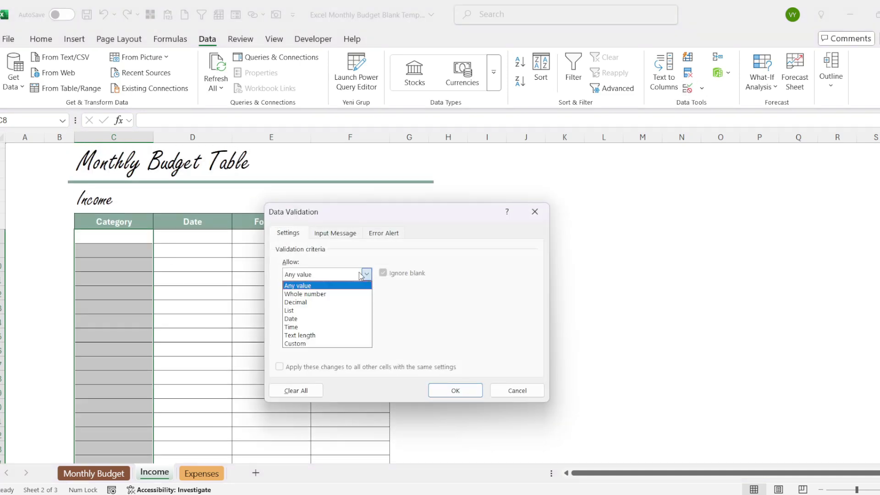
left_click(319, 311)
left_click(313, 325)
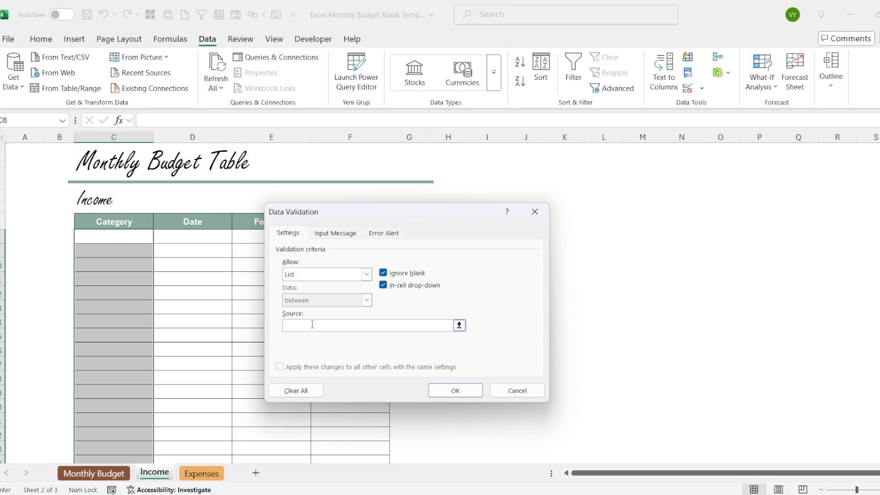
left_click(111, 474)
left_click_drag(113, 232, 126, 282)
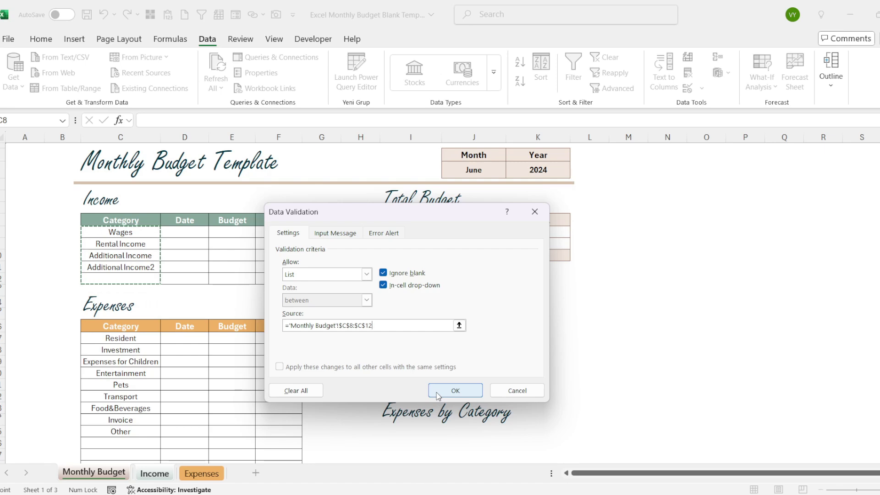
left_click(465, 390)
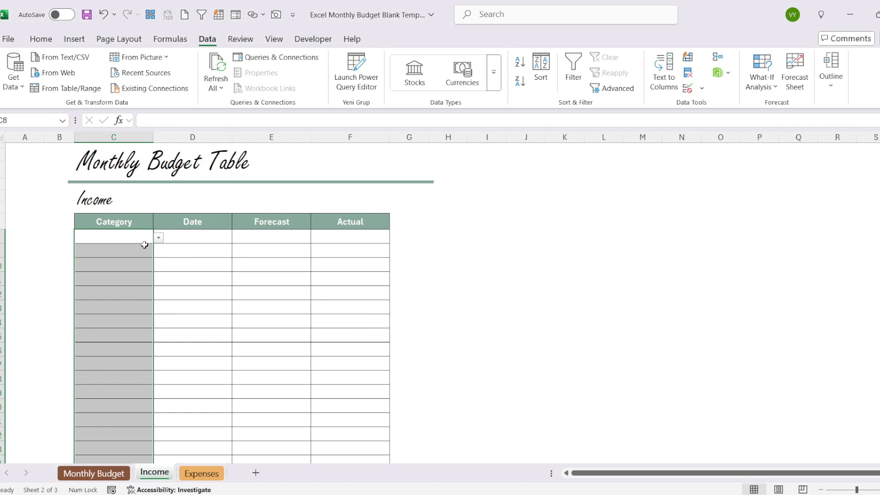
Choose Rental Income, Wages and Additional Income from the category lists in Income cells C8, C9 and C10.
left_click(149, 238)
left_click(157, 238)
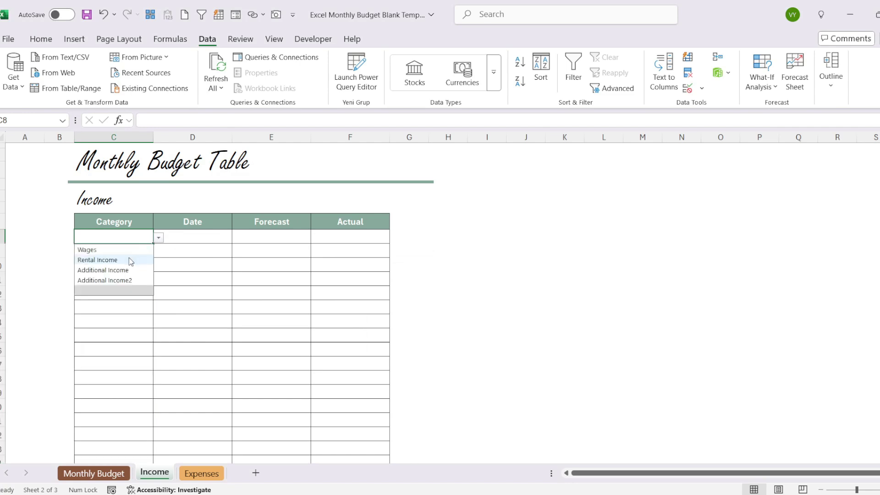
left_click(132, 258)
left_click(133, 256)
left_click(158, 252)
left_click(134, 263)
left_click(134, 266)
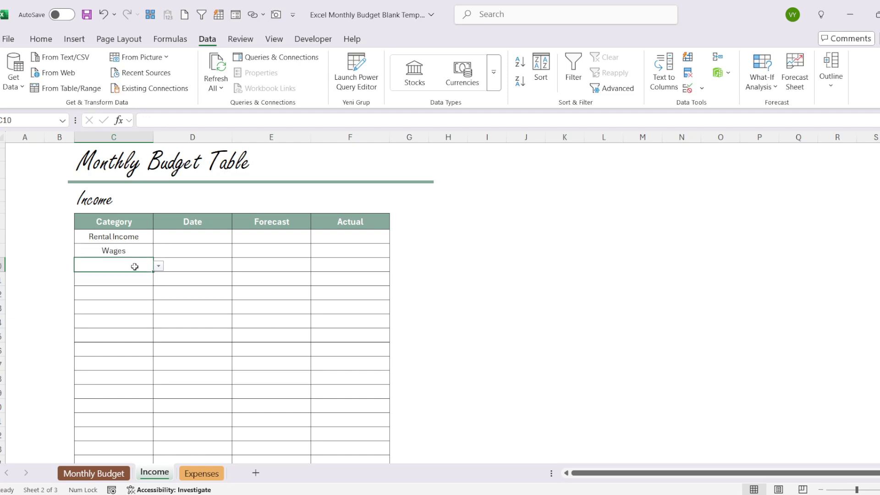
left_click(158, 267)
left_click(122, 297)
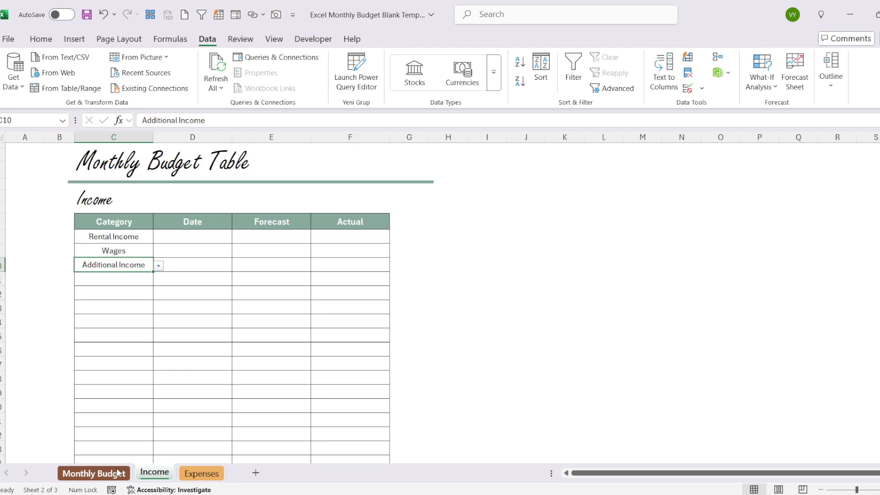
Test the linked list by adding category x in Monthly Budget cell C12, checking Income cell C11's choices, and deleting the x.
left_click(94, 473)
left_click(140, 280)
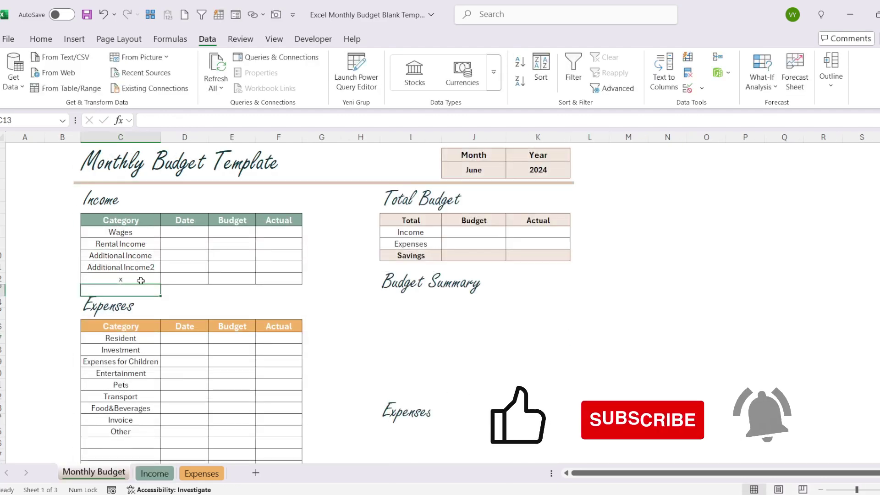
left_click(155, 473)
left_click(149, 278)
left_click(159, 280)
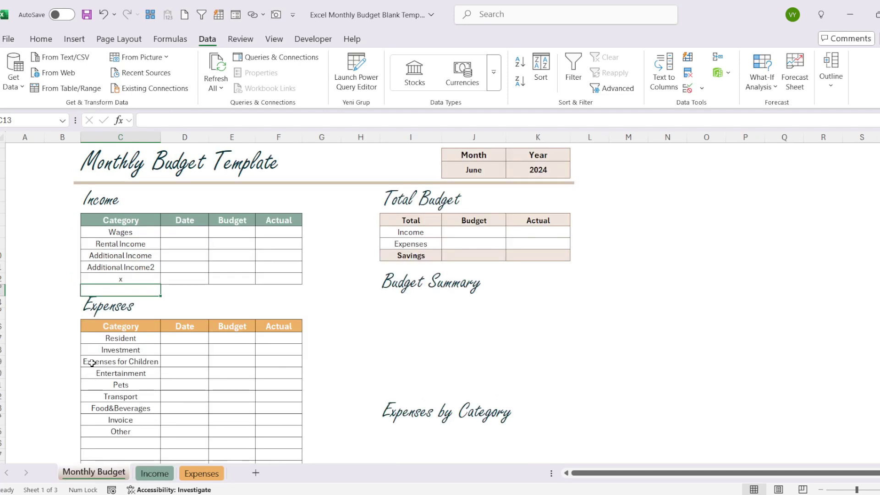
left_click(147, 278)
key("Delete")
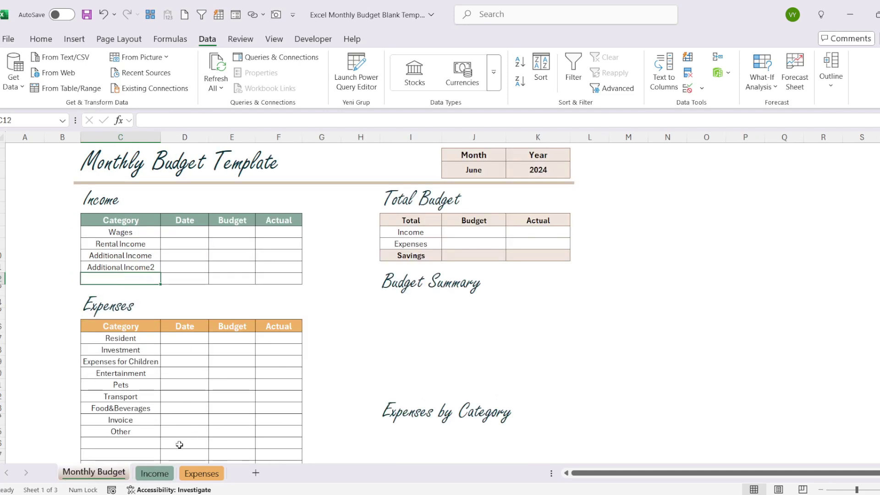
Copy the income entries in C8:F17 from the finished budget workbook into the blank template's Income sheet, starting at C8.
left_click(158, 489)
left_click(166, 473)
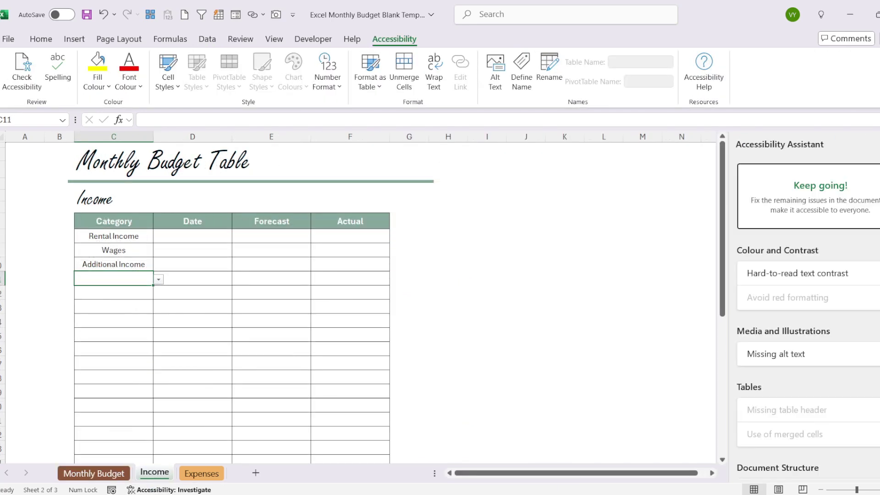
left_click(169, 490)
left_click(125, 233)
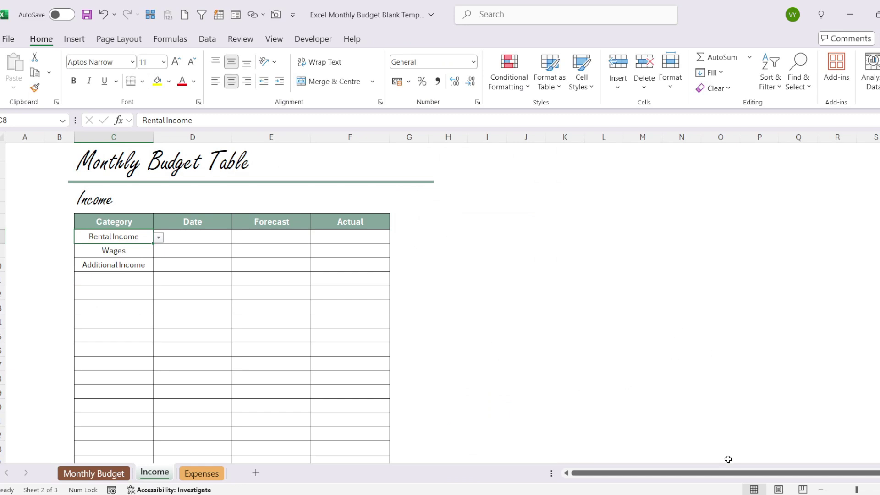
mouse_move(716, 489)
left_click(642, 455)
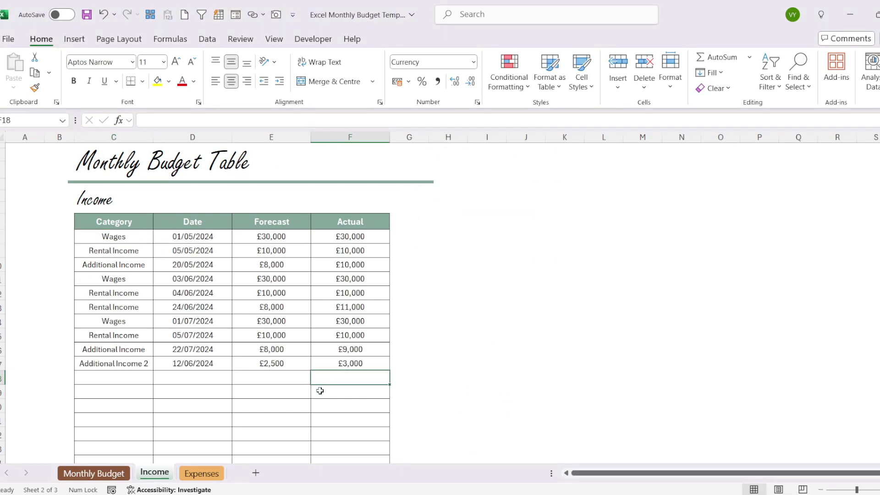
left_click_drag(114, 236, 354, 362)
key("ctrl+c")
key("alt+Tab")
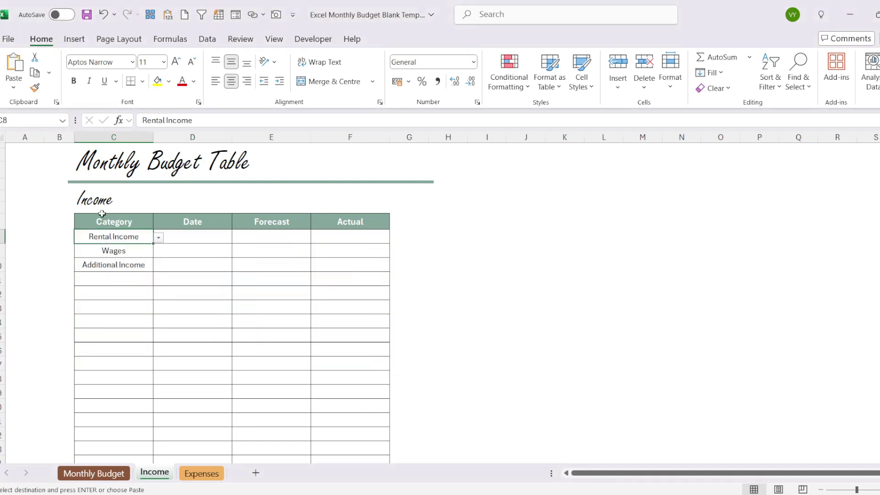
right_click(115, 236)
left_click(160, 154)
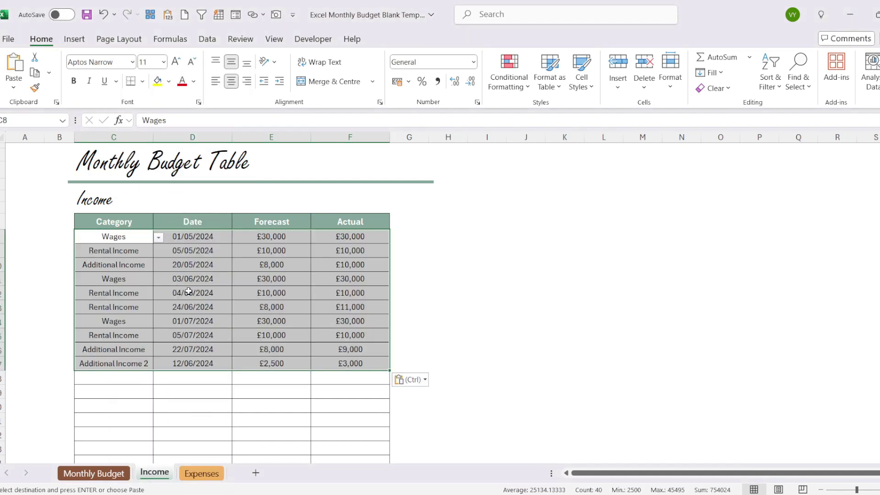
left_click(188, 292)
Restrict all Category cells of the Expenses sheet's table to a list sourced from 'Monthly Budget'!$C$17:$C$34.
left_click(202, 473)
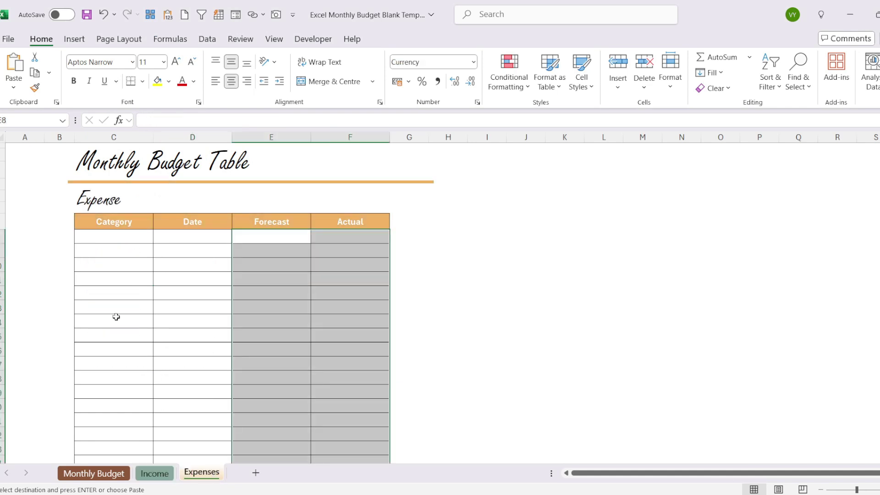
left_click_drag(99, 233, 109, 433)
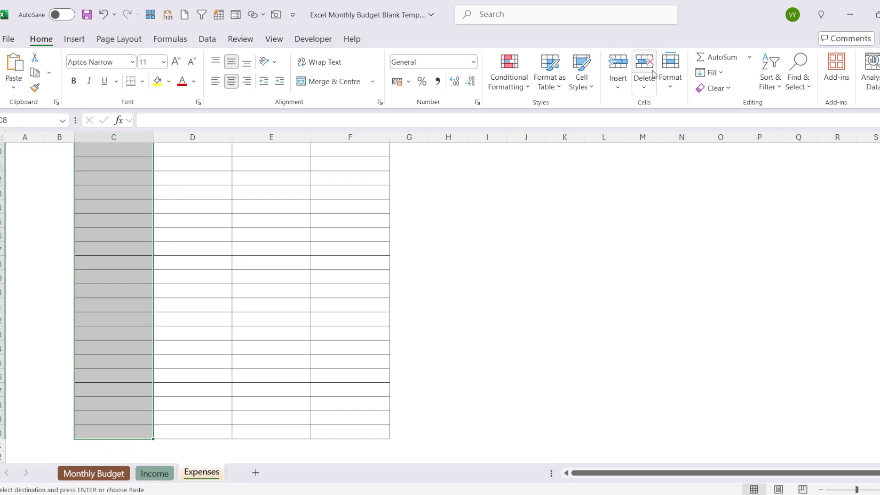
left_click(202, 41)
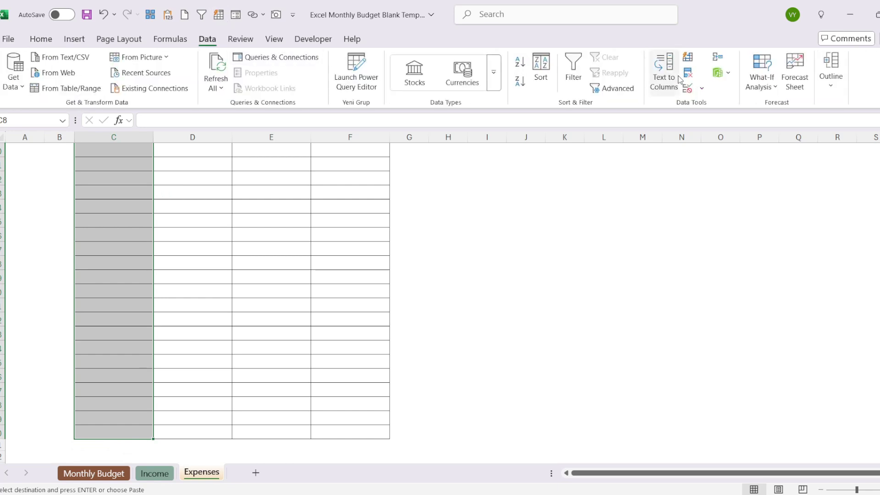
left_click(688, 88)
left_click(340, 275)
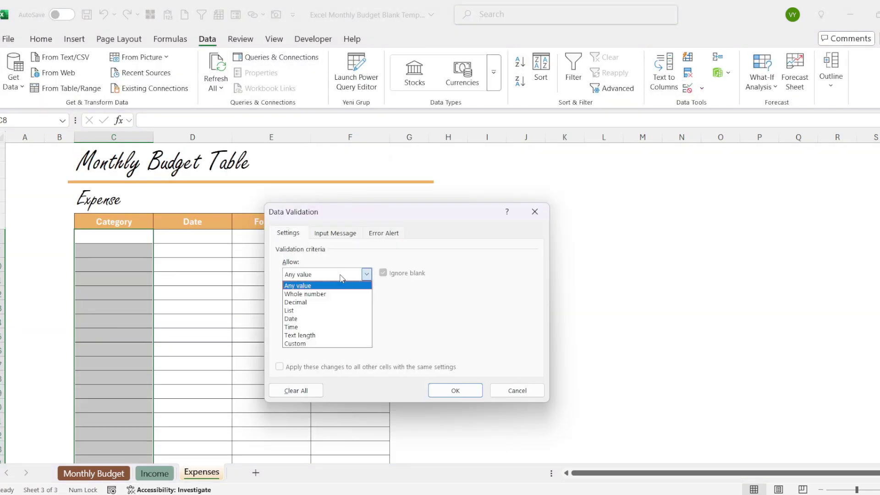
left_click(323, 308)
left_click(325, 325)
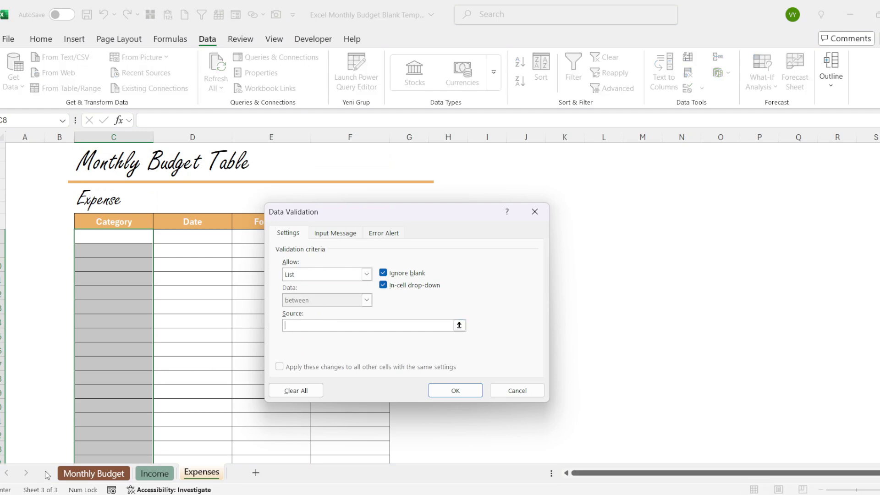
left_click(94, 472)
left_click_drag(123, 344, 123, 466)
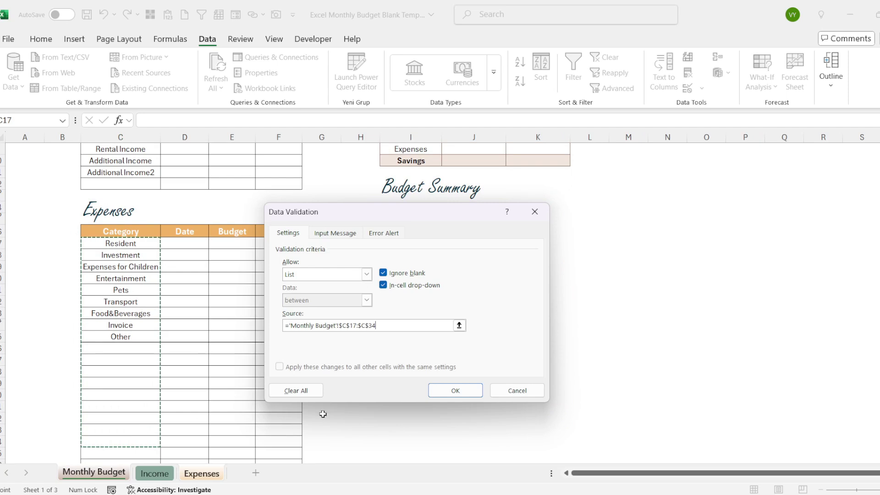
left_click(456, 392)
Check the category choices offered in cell C8 of the Expenses sheet.
left_click(142, 237)
left_click(159, 237)
left_click(188, 275)
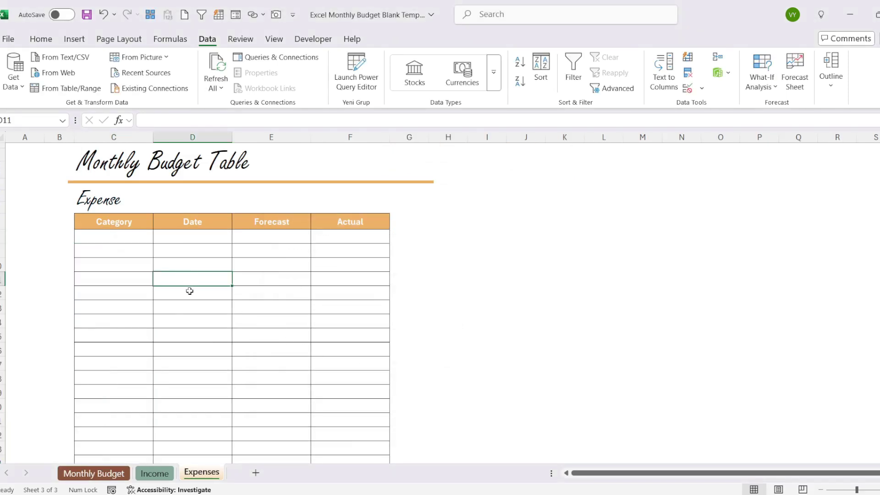
Copy the expense entries in C8:F34 from the finished budget workbook into the blank template's Expenses sheet at C8 and review them.
left_click(637, 440)
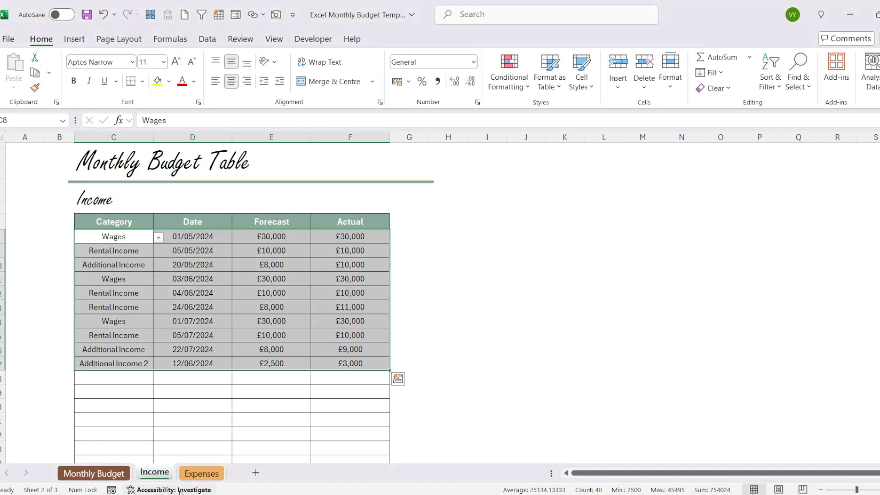
left_click(201, 472)
left_click(132, 240)
key("ctrl+shift+End")
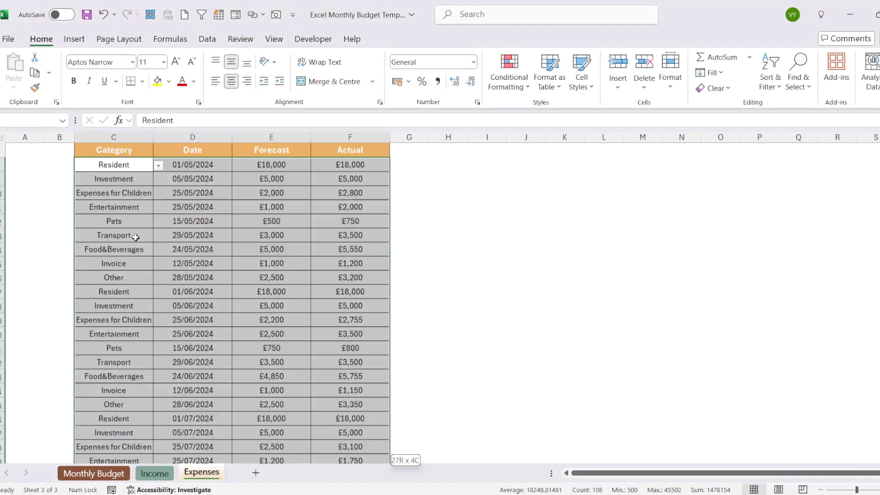
key("ctrl+c")
key("alt+Tab")
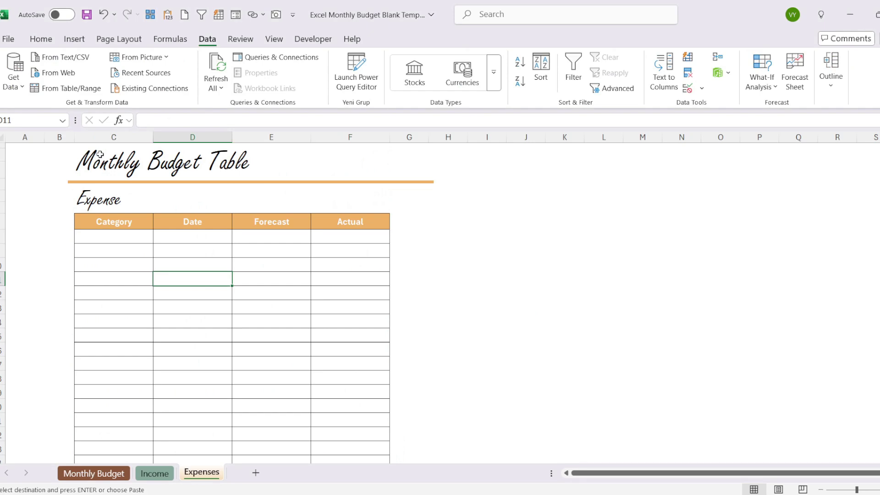
left_click(112, 238)
right_click(111, 238)
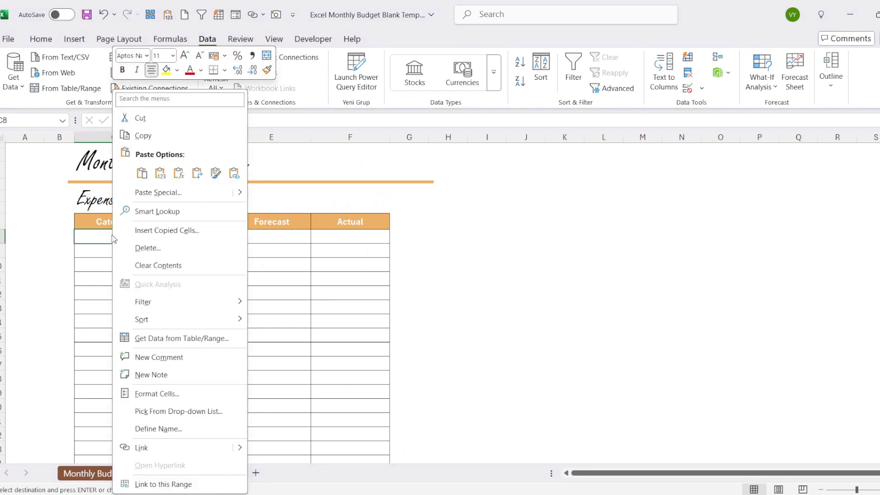
left_click(154, 170)
left_click(122, 264)
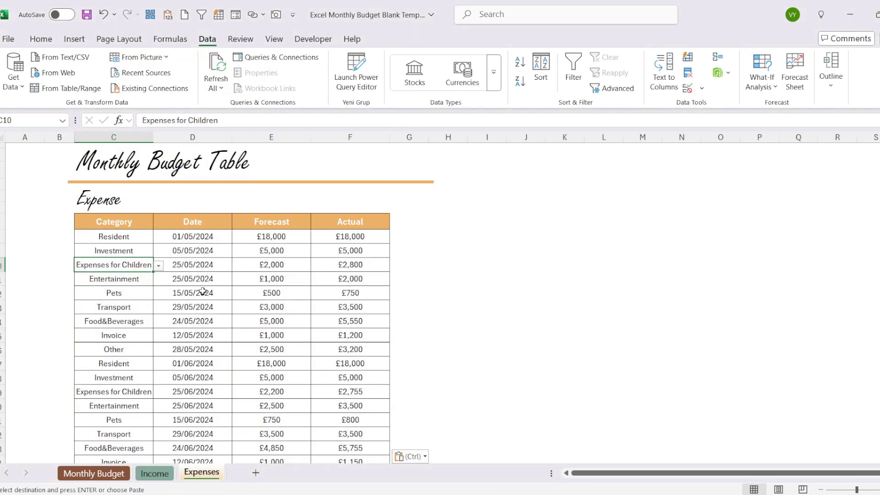
scroll(203, 290, "down", 6)
scroll(203, 290, "up", 5)
Start a FILTER formula in cell D8 of the Monthly Budget sheet with Income!D:D as the array.
key("ctrl+Page_Up")
key("ctrl+Page_Up")
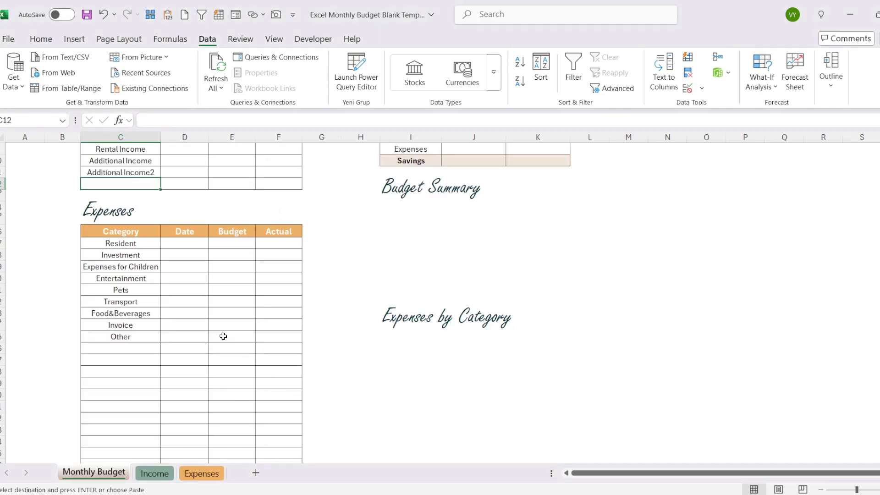
scroll(181, 274, "up", 3)
left_click(181, 233)
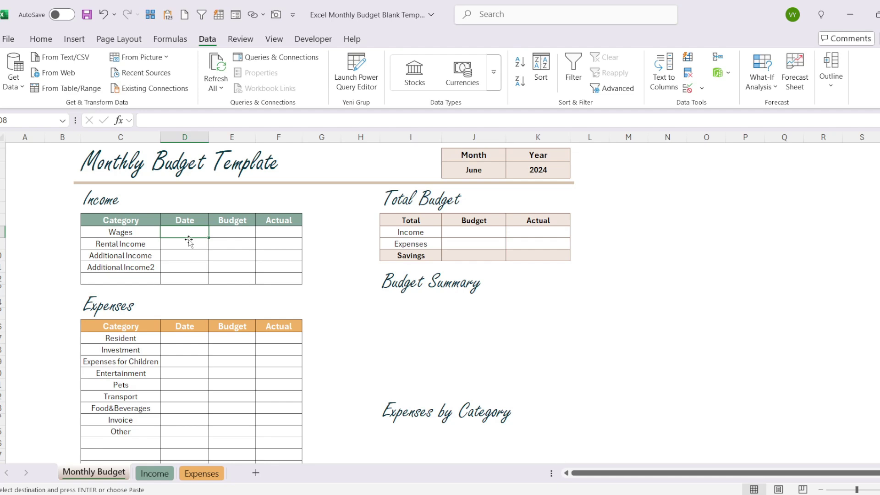
type("=")
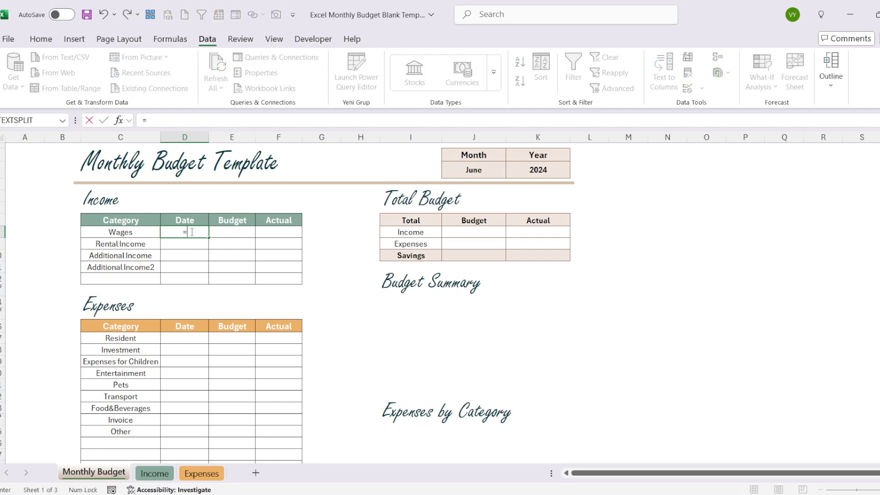
type("FILTER(")
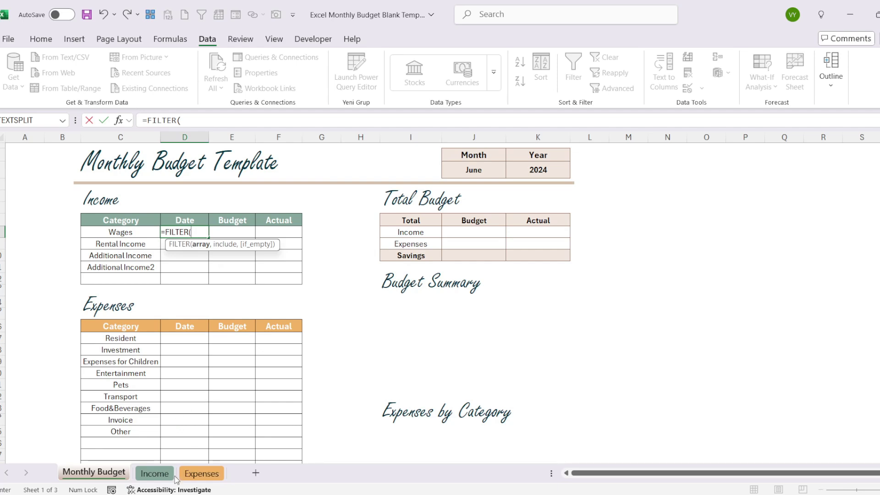
left_click(154, 474)
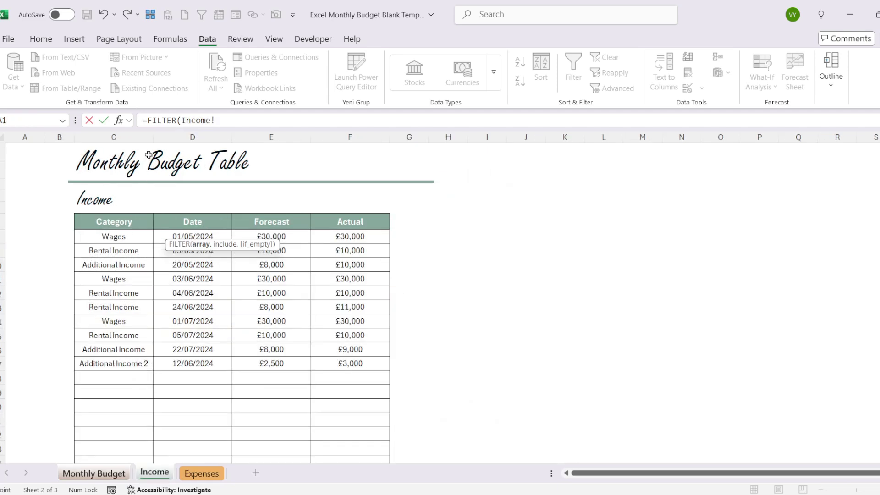
left_click(197, 133)
left_click(233, 121)
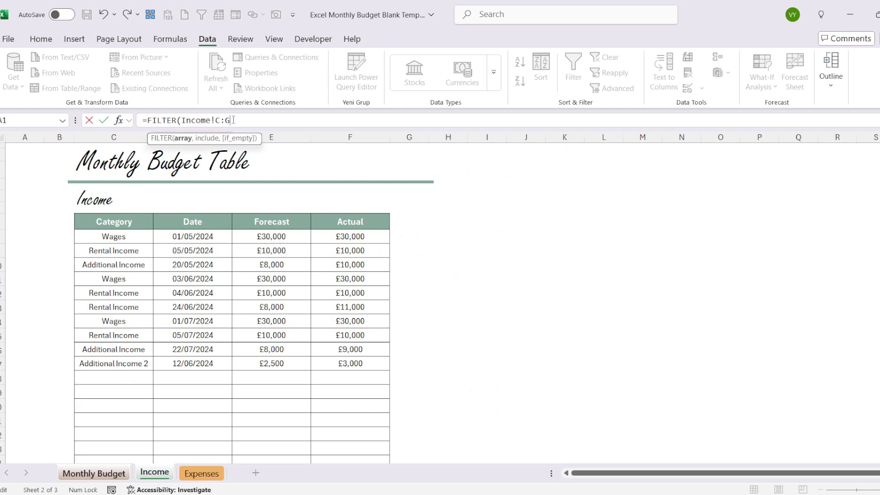
type("D")
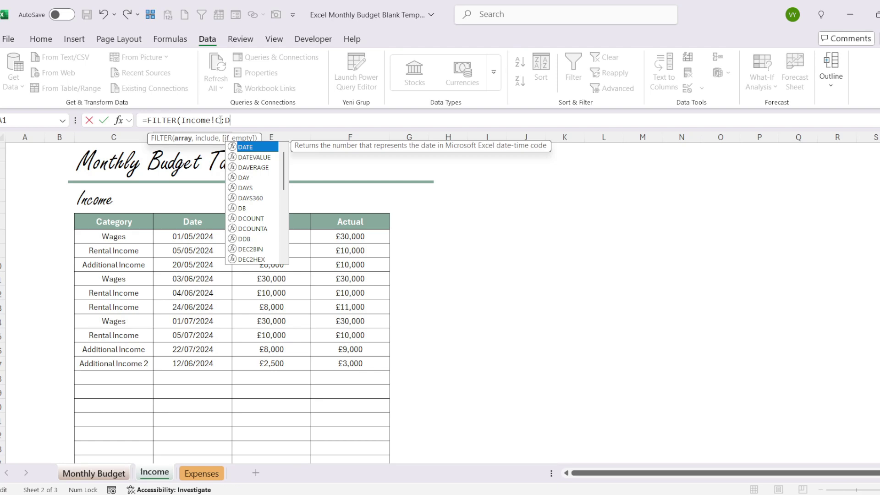
left_click(219, 120)
key("BackSpace")
type("D")
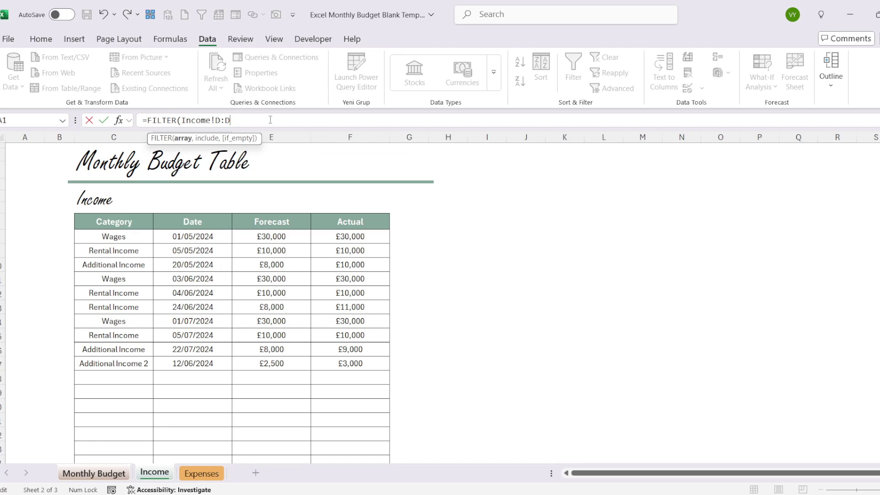
Add (Income!D:D<>"") as the FILTER's first include condition, followed by a multiplication sign for a second condition.
type(",Income!C:G")
key("BackSpace")
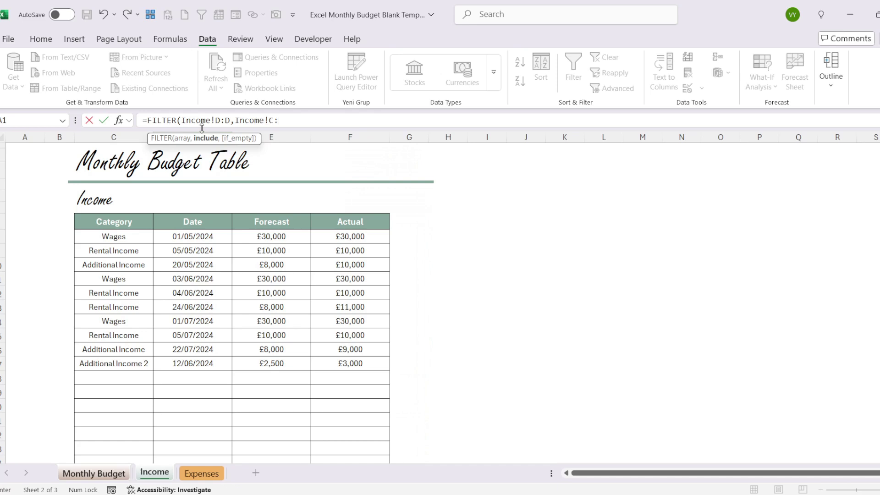
type("D")
left_click(274, 121)
key("BackSpace")
type("D")
left_click(236, 121)
type("(")
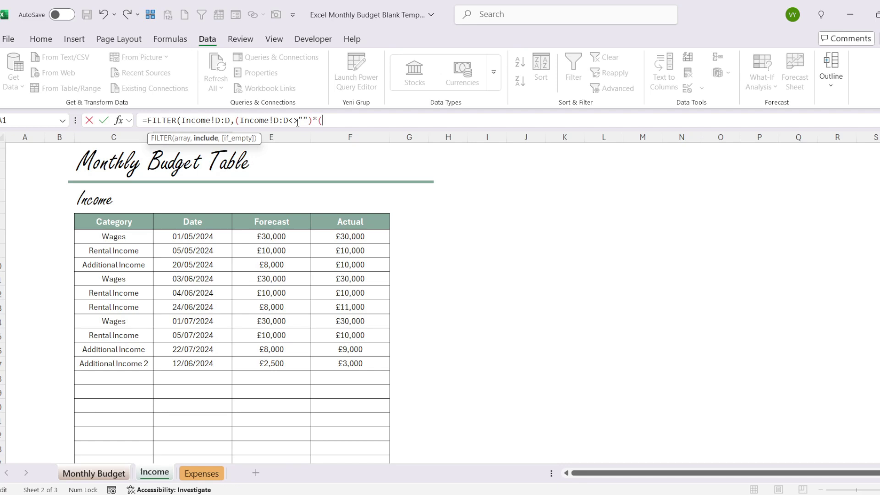
Begin the second FILTER condition with a TEXT function on the absolute range Income!$D:$D.
type("te")
key("Tab")
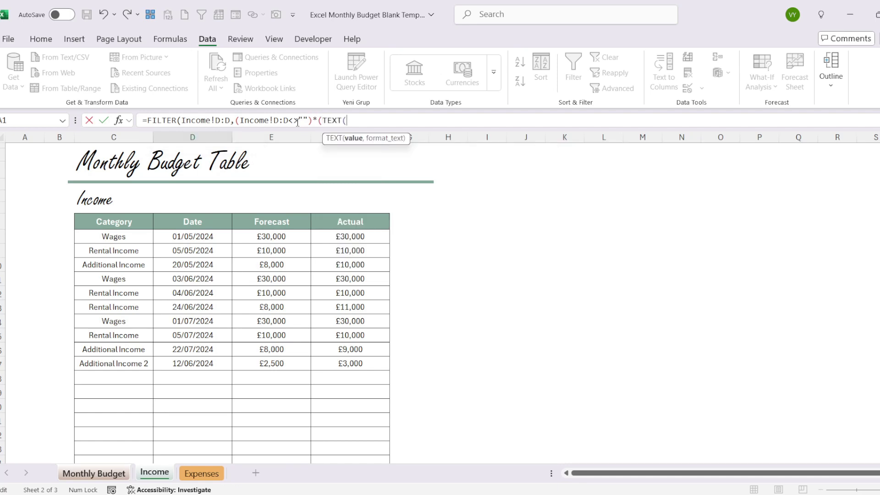
left_click(185, 165)
key("BackSpace")
type(":D")
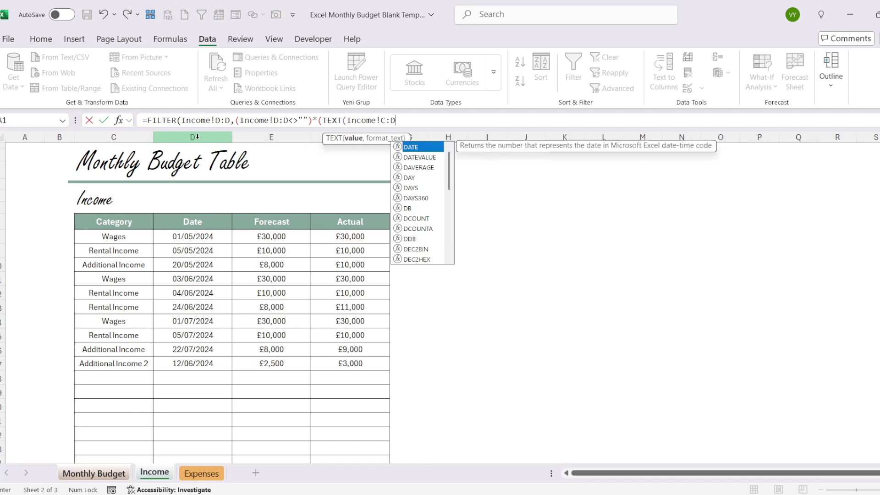
left_click(384, 120)
key("BackSpace")
type("D")
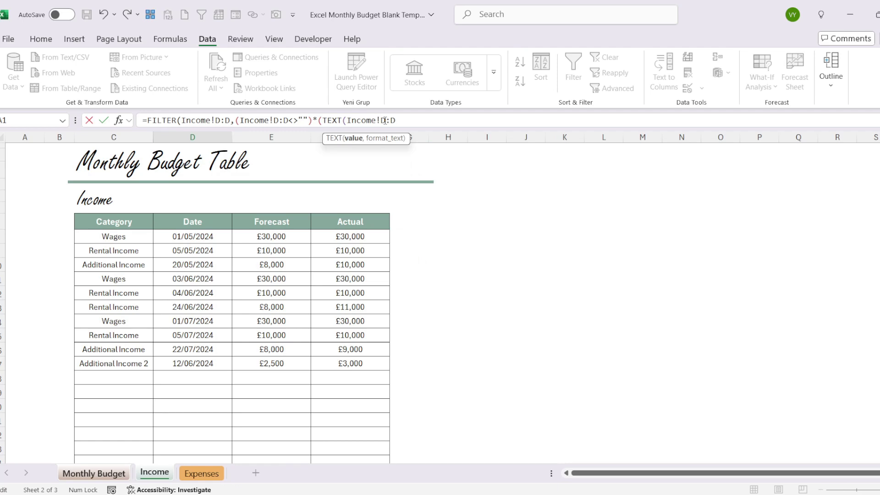
key("F4")
Give TEXT the format "mmmm", compare it with 'Monthly Budget'!$J$3, and complete the D8 formula.
left_click(438, 121)
type(",\"mmmm\")=")
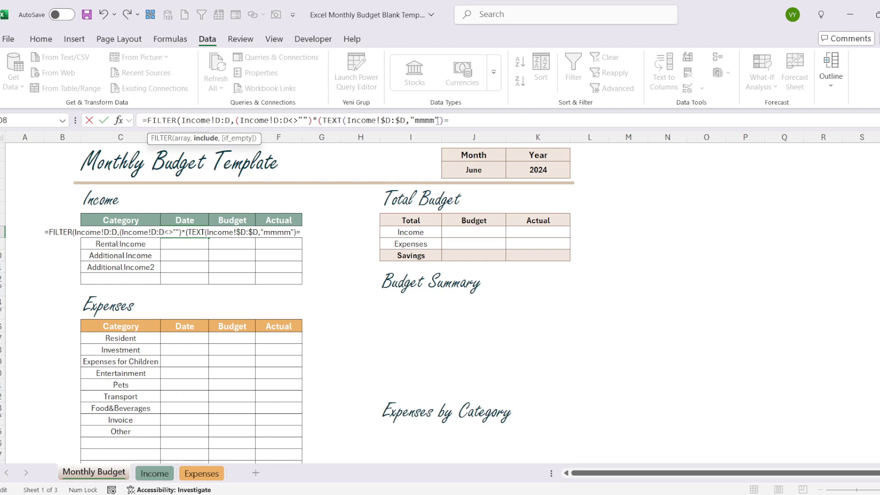
left_click(477, 170)
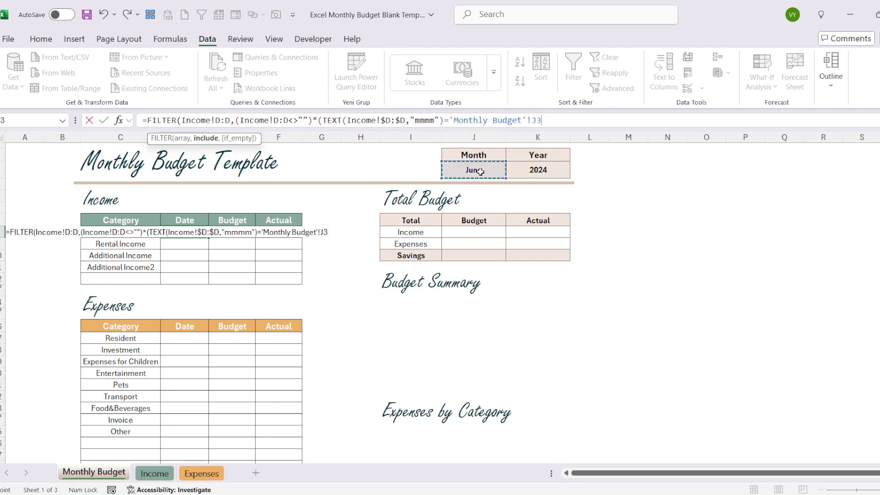
key("F4")
type("))")
key("Return")
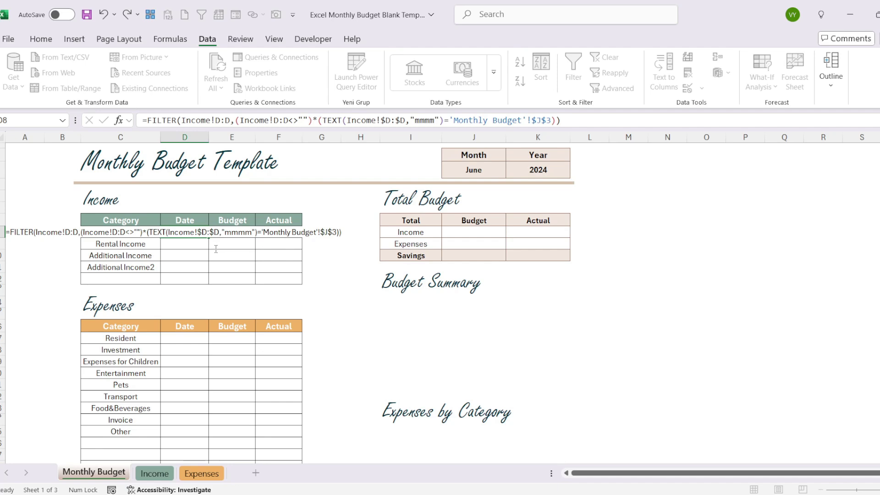
Fill the D8 FILTER formula across to F8 for the Income table's Budget and Actual columns.
left_click(179, 233)
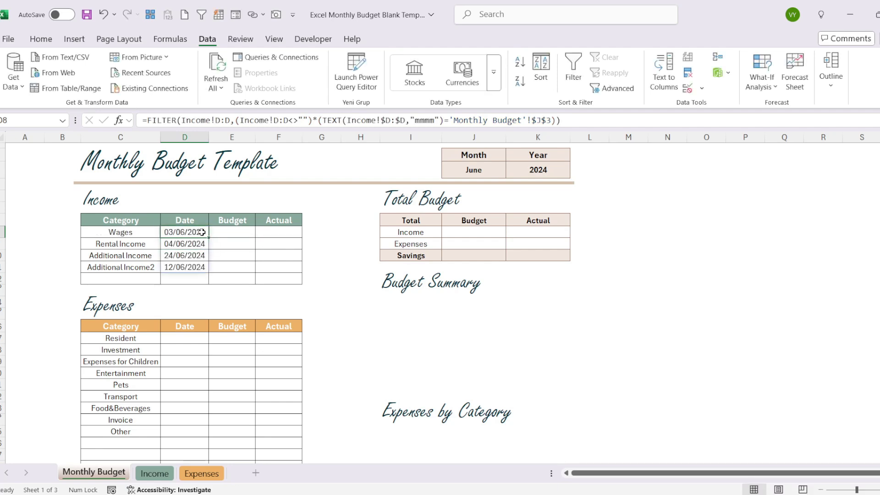
left_click_drag(210, 238, 288, 233)
left_click(273, 251)
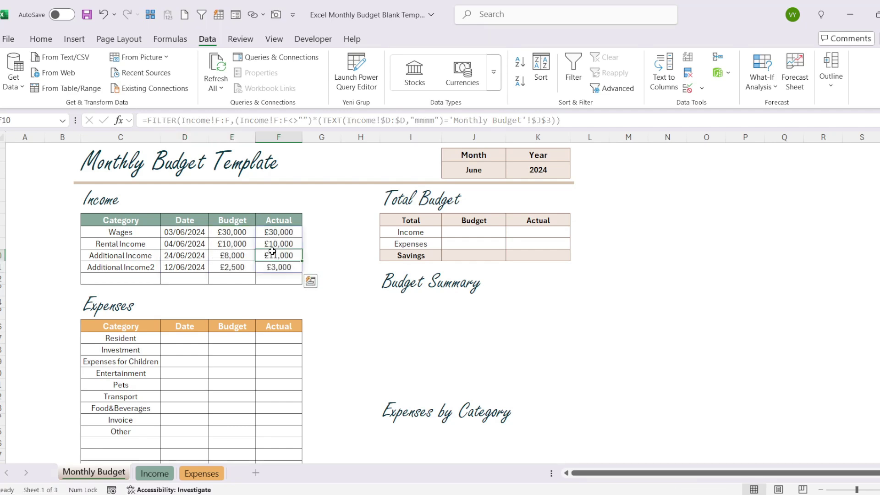
Start a FILTER formula in D17 on Expenses!D:D with the condition (Expenses!$D:$D<>"") multiplied by a TEXT condition.
left_click(177, 337)
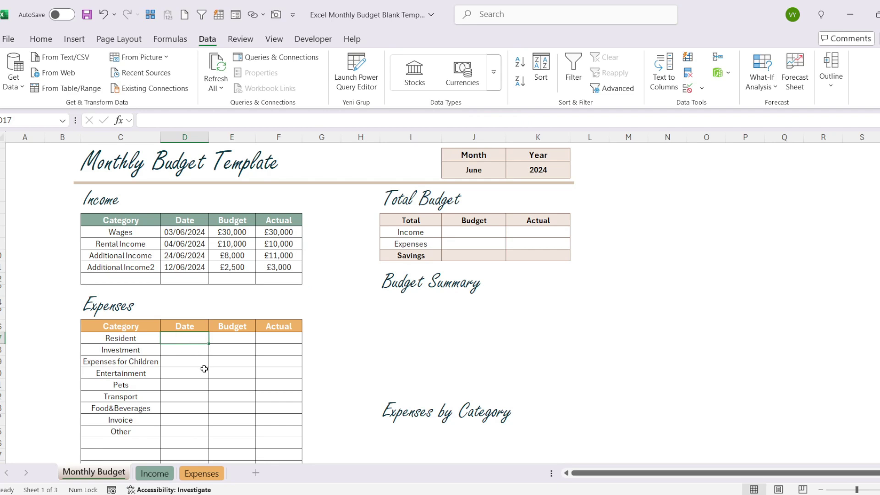
type("=fil")
key("Tab")
left_click(201, 473)
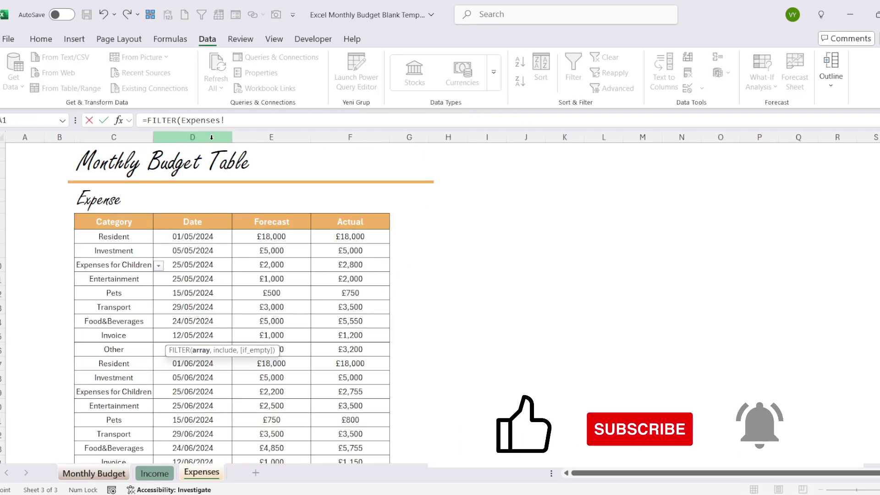
type("D:D,(Expenses!C:D")
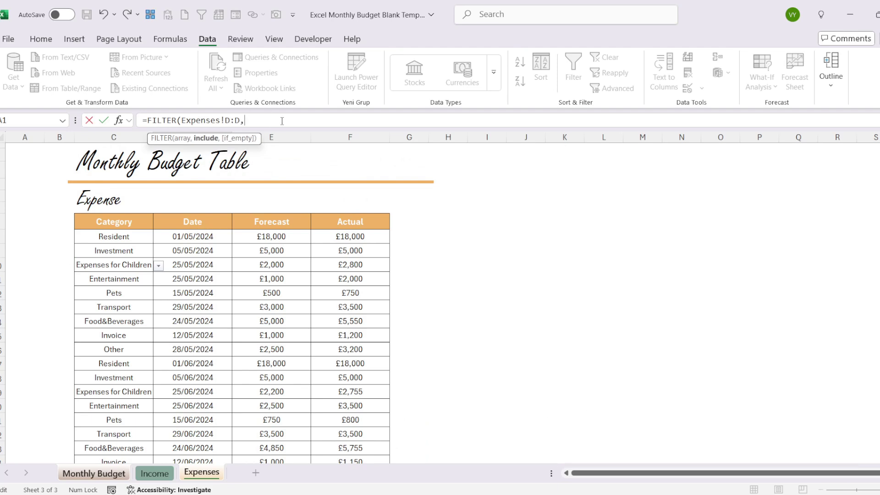
left_click(184, 130)
left_click(329, 119)
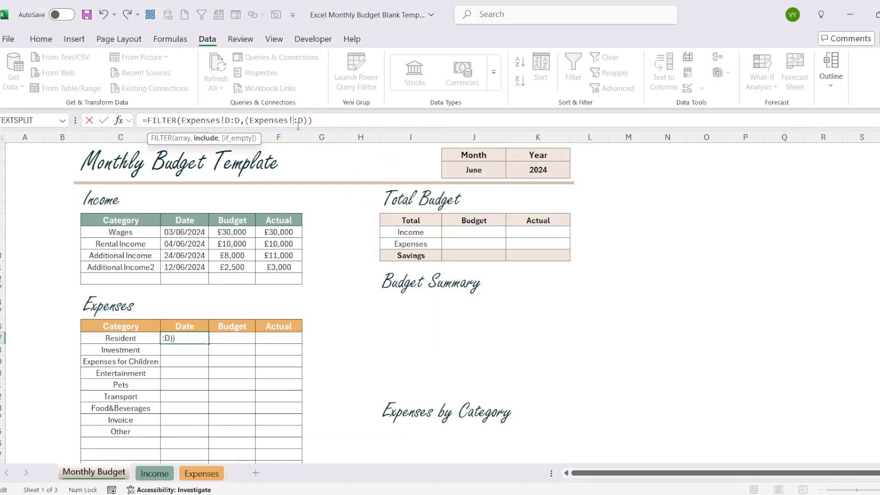
key("F4")
type("<>\"\")*(TEXT(")
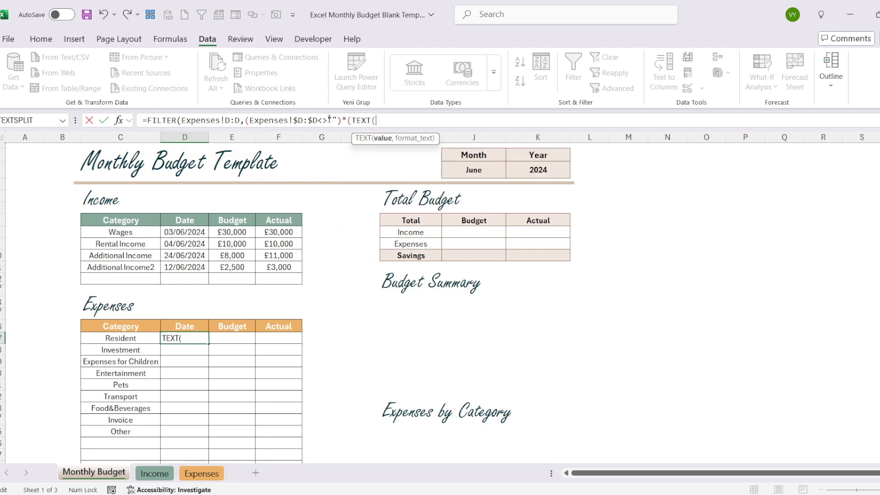
Complete the D17 formula with the condition TEXT(Expenses!$D:$D,"mmmm")='Monthly Budget'!$J$3.
left_click(201, 474)
left_click(185, 137)
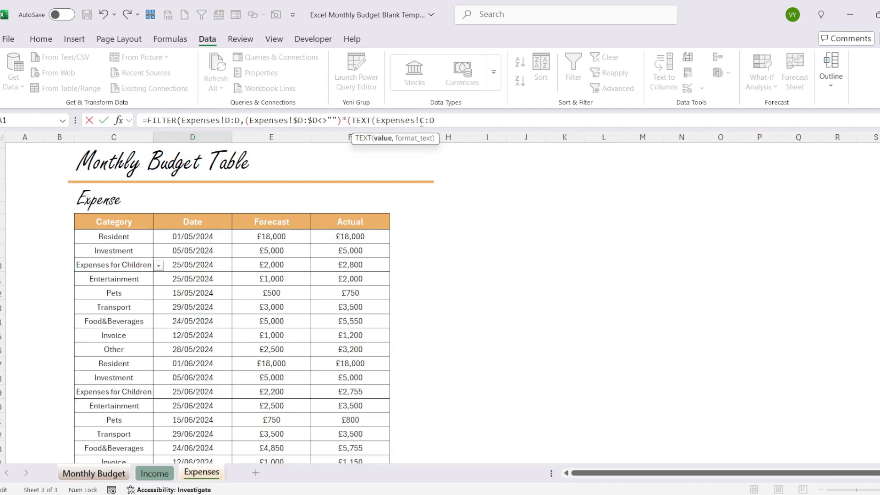
left_click(421, 120)
key("F4")
type(",\"mmmm\")=")
left_click(490, 170)
key("F4")
type("))")
key("Return")
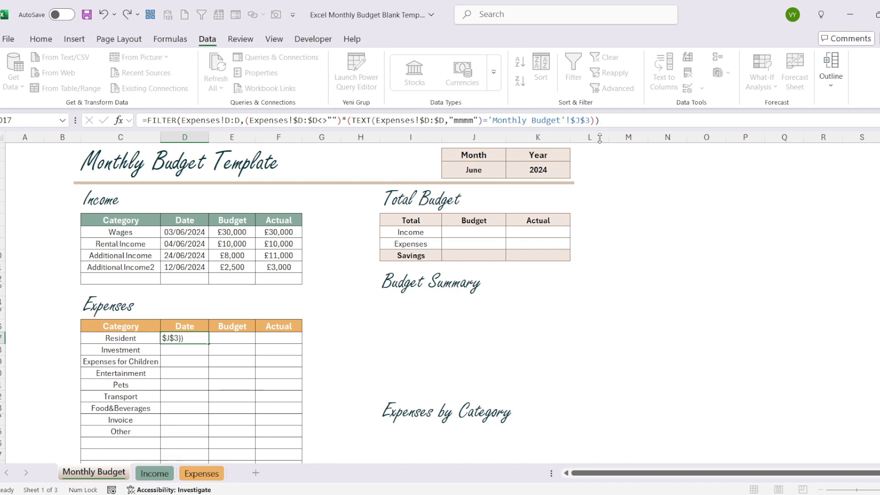
Fill the D17 FILTER formula across to F17 for the Expenses table's Budget and Actual columns.
left_click(195, 338)
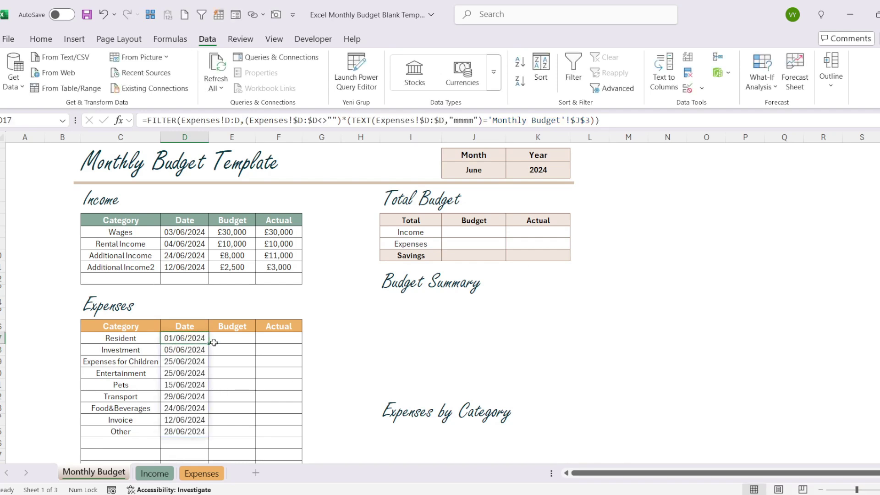
left_click_drag(208, 343, 307, 348)
left_click(289, 372)
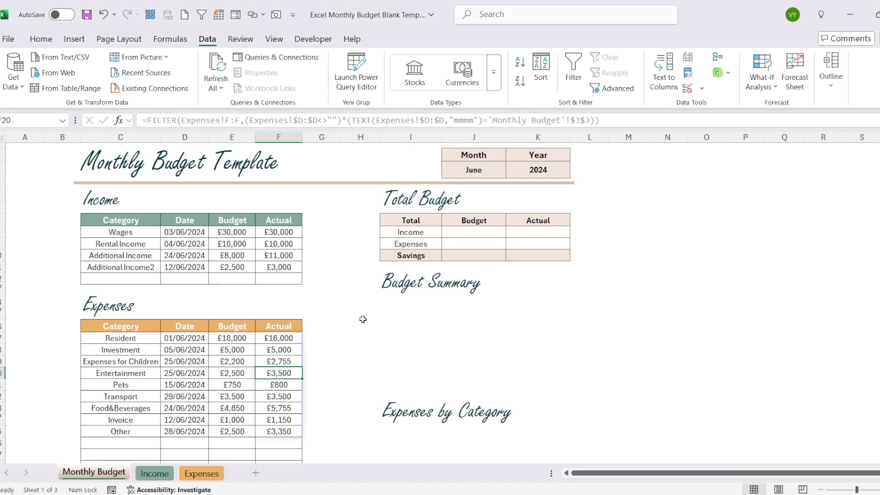
Test the month selection in J3 with July, and set it to May.
left_click(477, 170)
left_click(511, 172)
left_click(470, 245)
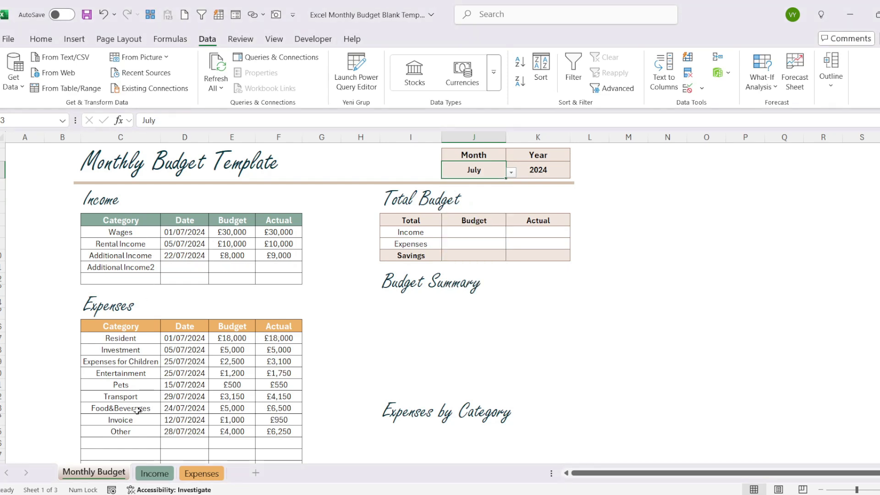
left_click(512, 172)
left_click(476, 226)
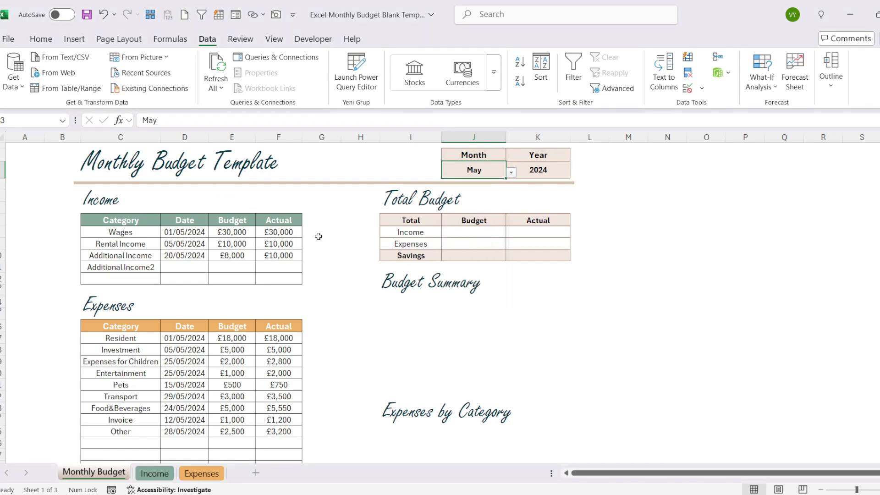
left_click(483, 237)
type("=")
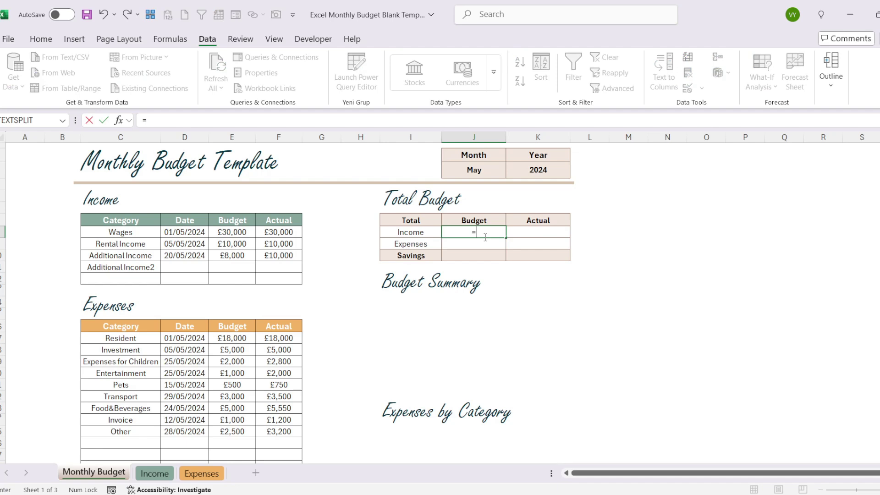
key("BackSpace")
left_click(526, 220)
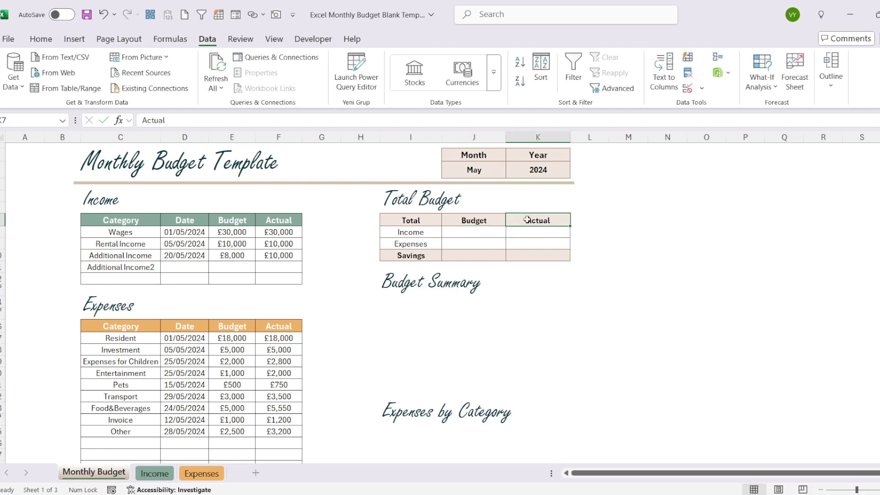
left_click(458, 221)
left_click_drag(458, 221, 472, 231)
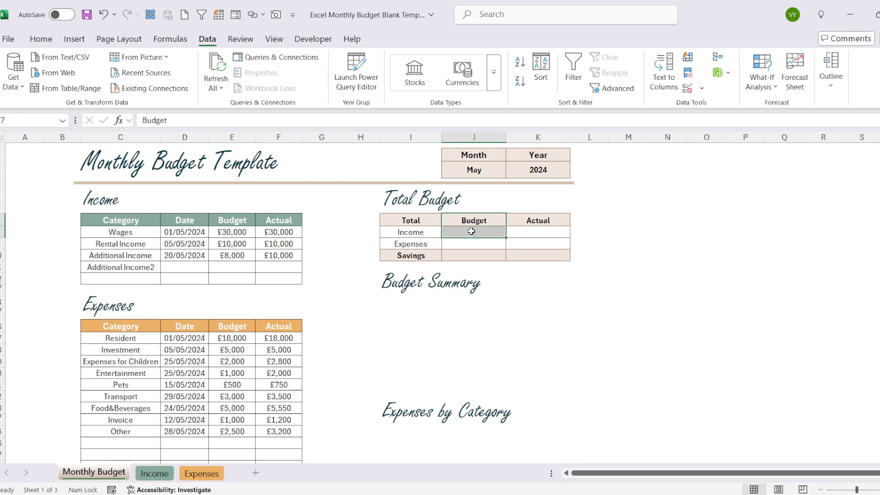
Enter =SUM(E8:E12) in J8 to total the Income table's Budget column.
left_click(472, 230)
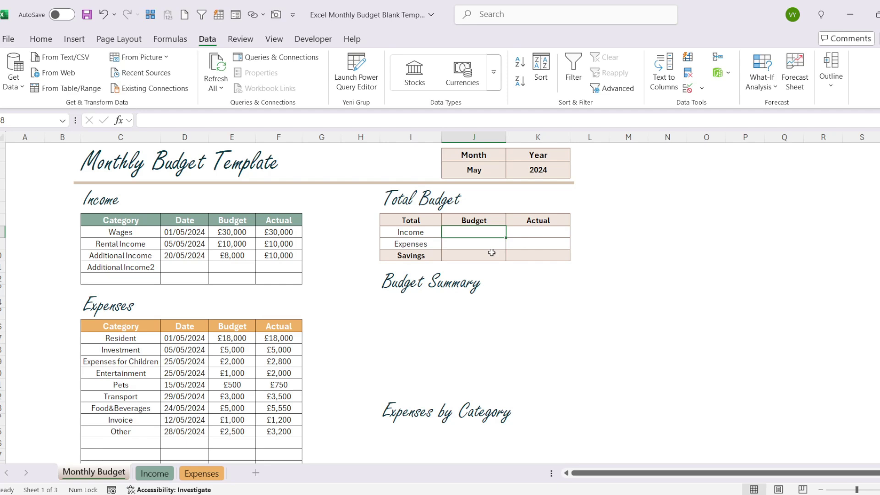
type("=")
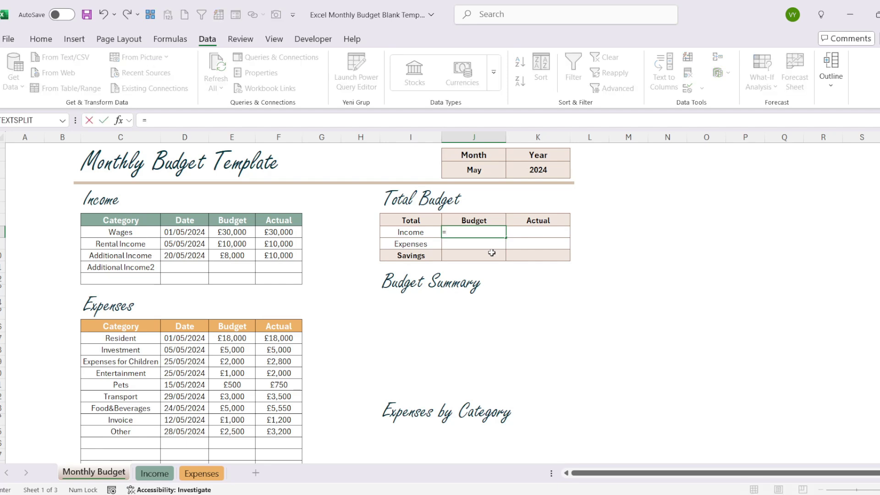
type("sum")
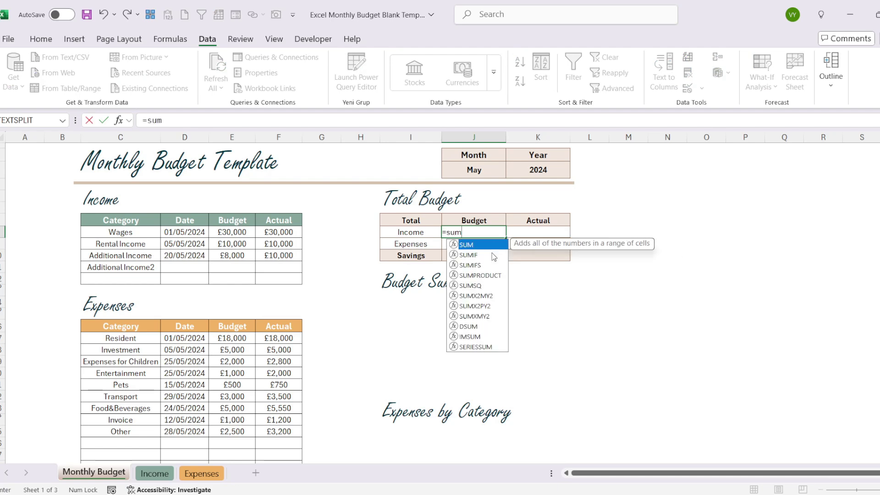
key("Tab")
left_click_drag(233, 233, 239, 279)
key("Return")
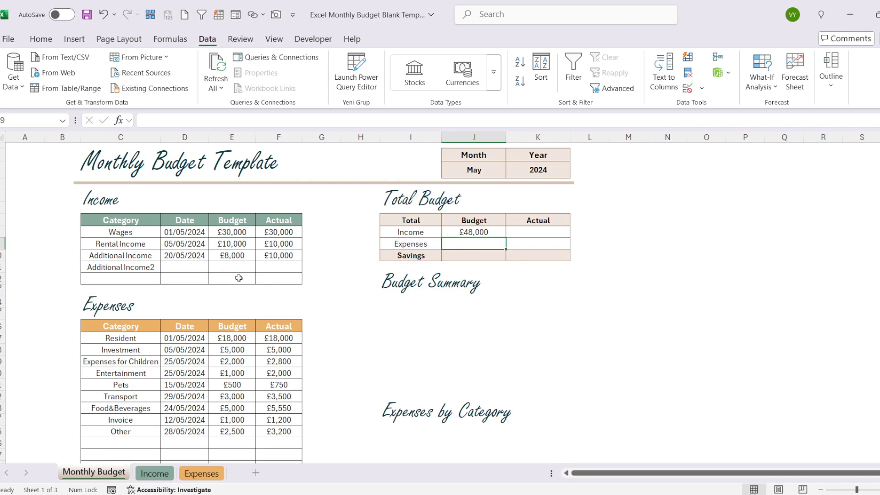
Fill the J8 income total across to K8 and check it against the Income table's Actual amounts.
left_click(489, 233)
left_click_drag(505, 238, 548, 238)
left_click_drag(278, 229, 283, 256)
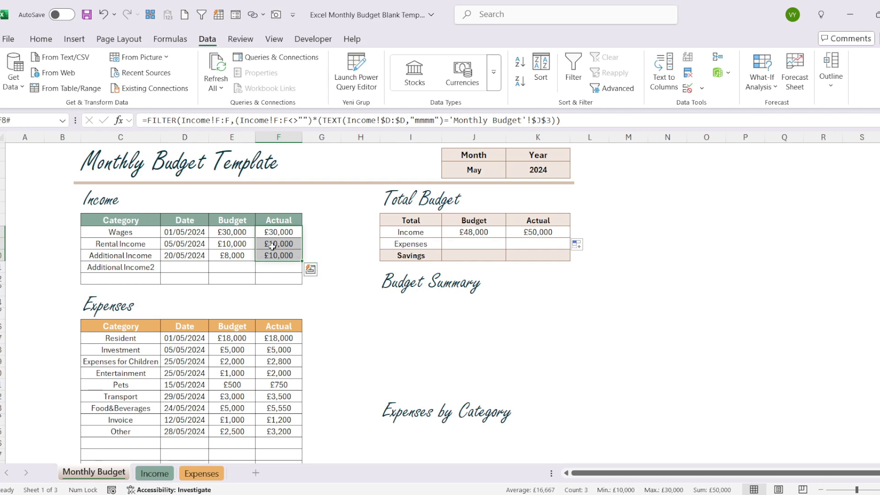
left_click(545, 232)
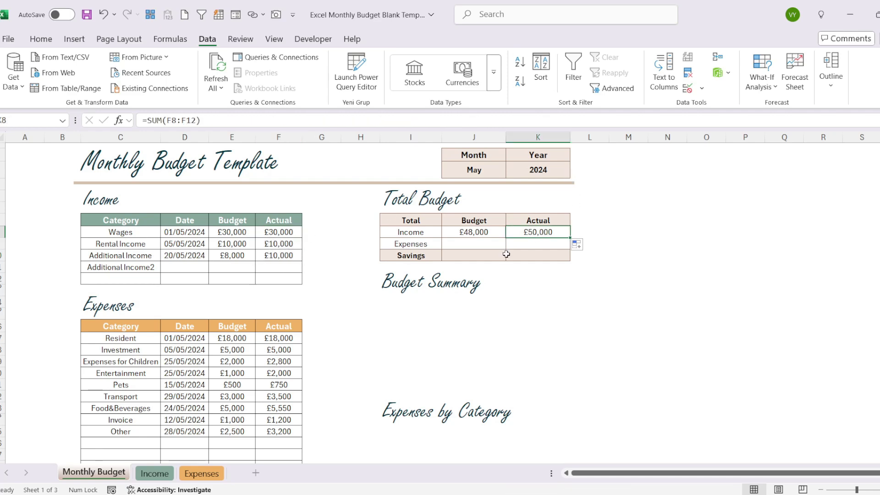
Enter =SUM(E17:E36) in J9 to total the Expenses table's Budget column.
left_click(478, 244)
type("=")
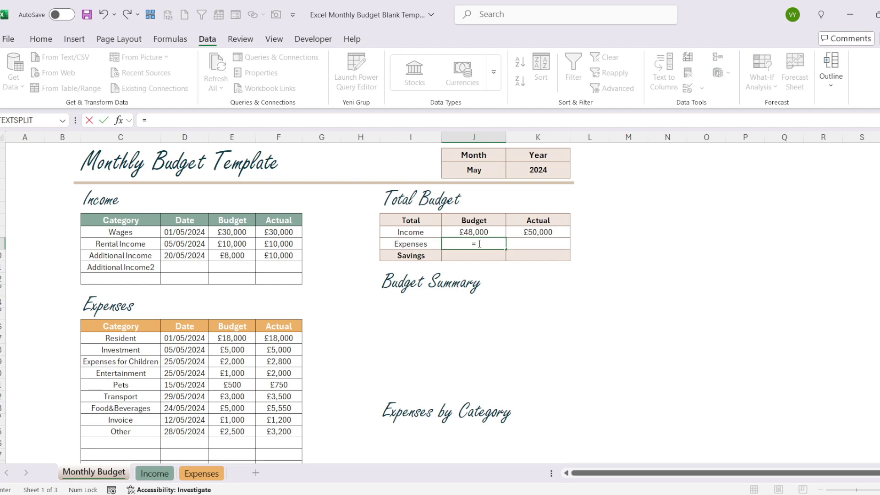
type("sum")
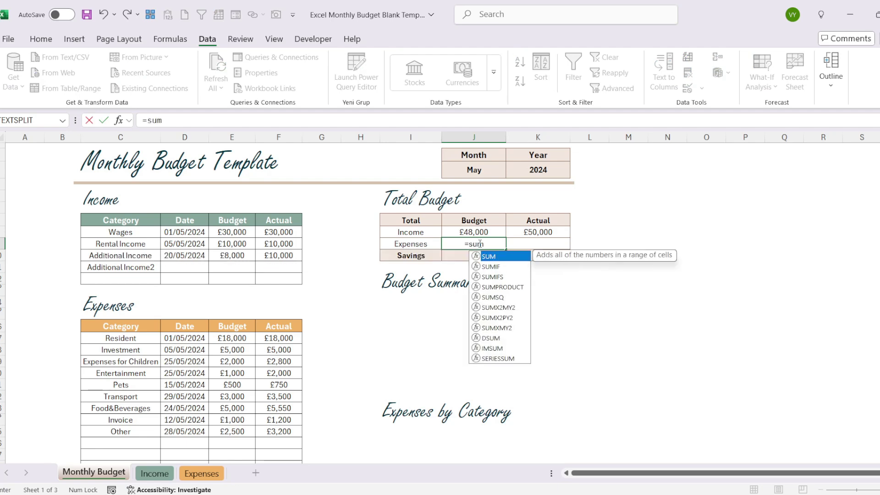
key("Tab")
left_click_drag(247, 338, 241, 416)
key("Return")
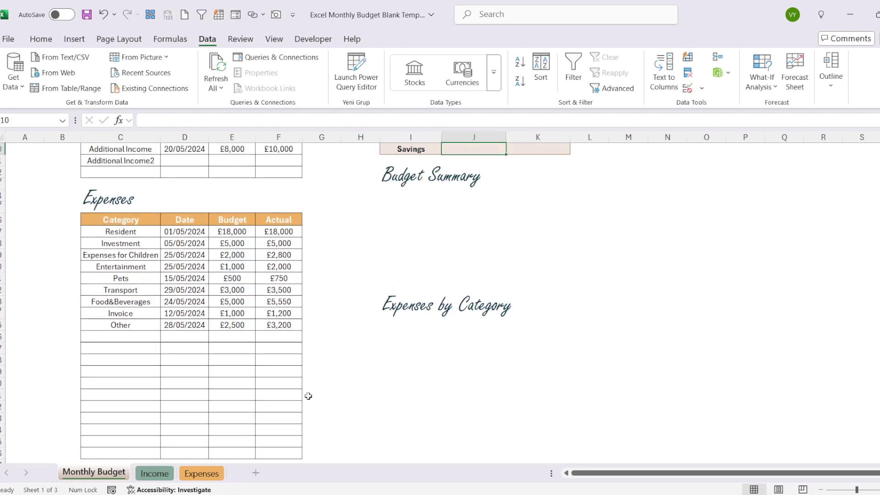
Fill the J9 expenses total across to K9 for the Actual column.
scroll(447, 264, "up", 3)
left_click(479, 244)
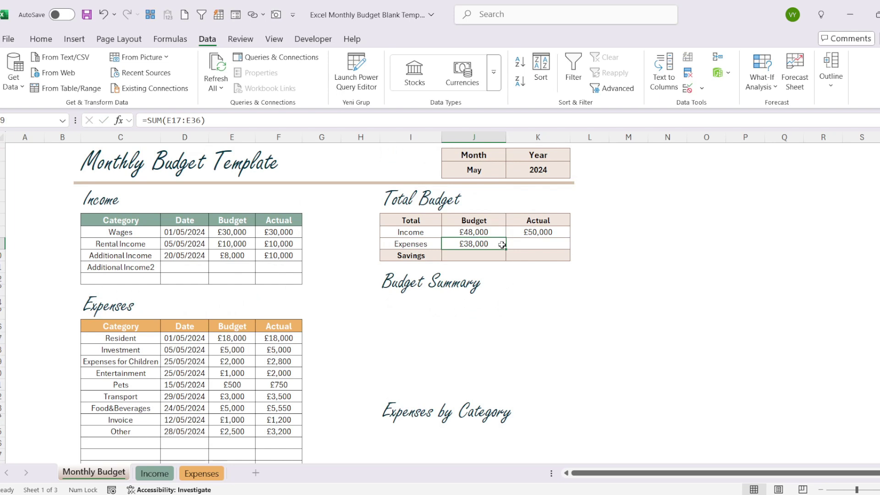
left_click_drag(508, 248, 534, 247)
left_click(513, 243)
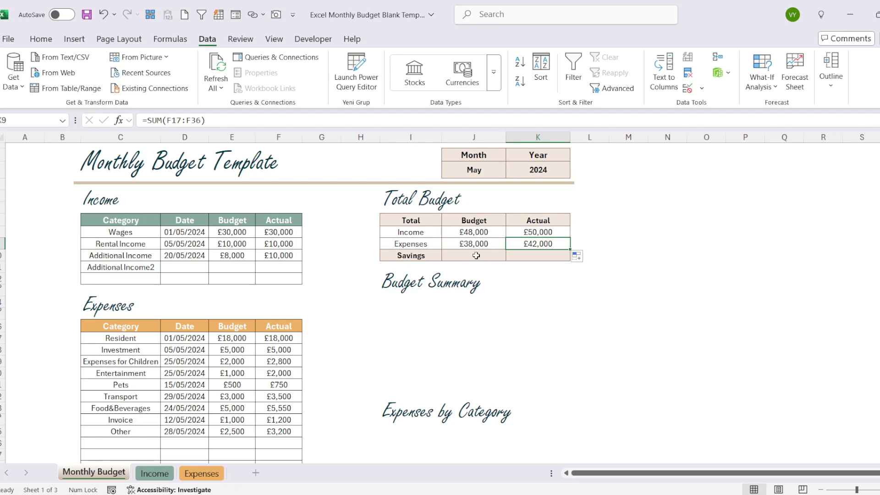
Calculate the budgeted savings in J10 with the formula =J8-J9.
left_click(425, 255)
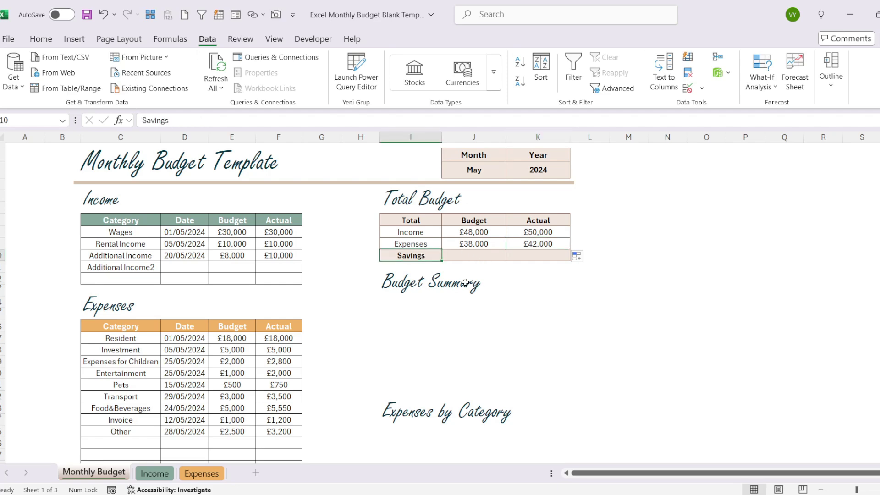
left_click(496, 253)
type("=")
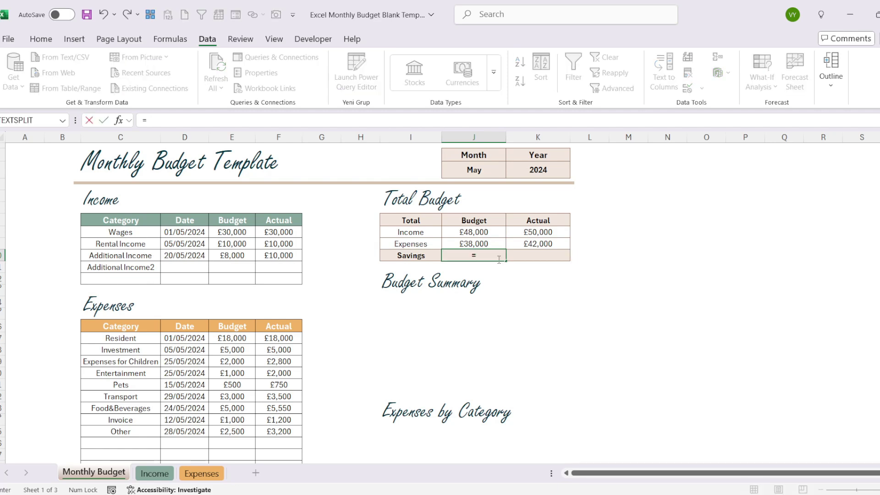
key("Up")
key("Up")
type("-")
key("Up")
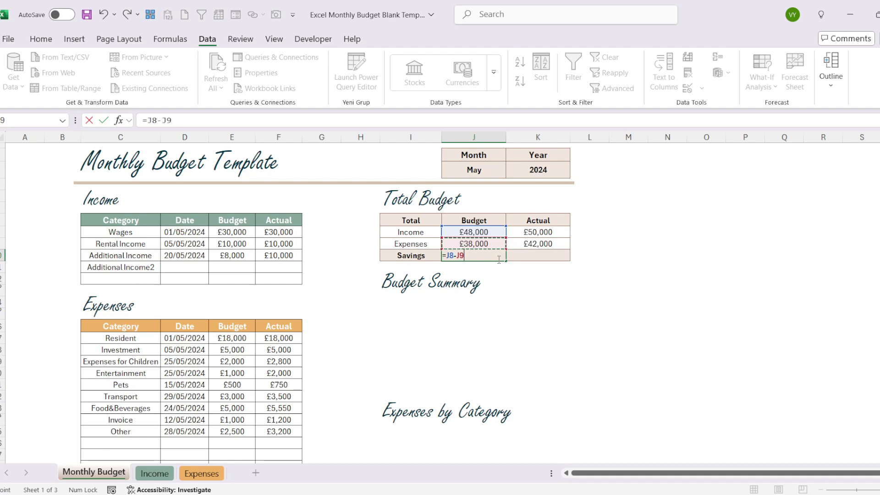
key("Return")
key("Up")
key("Right")
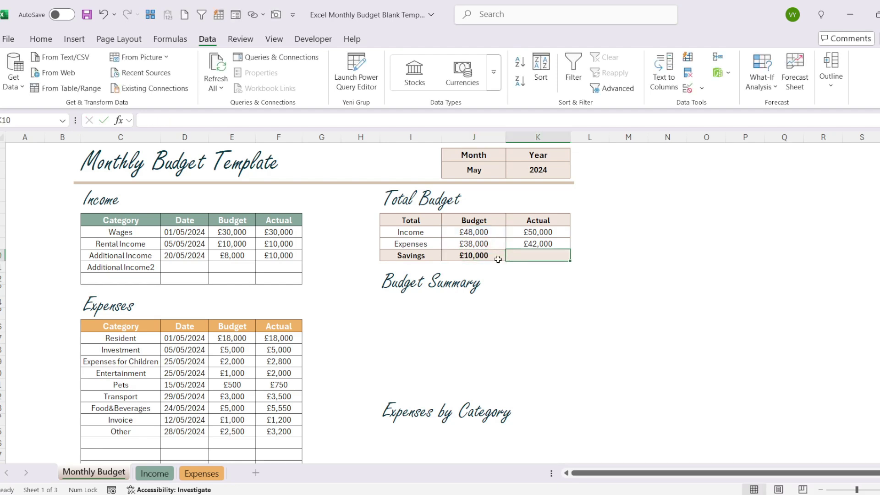
Copy the savings formula from J10 to K10 for the Actual column and check both Savings cells.
left_click(497, 259)
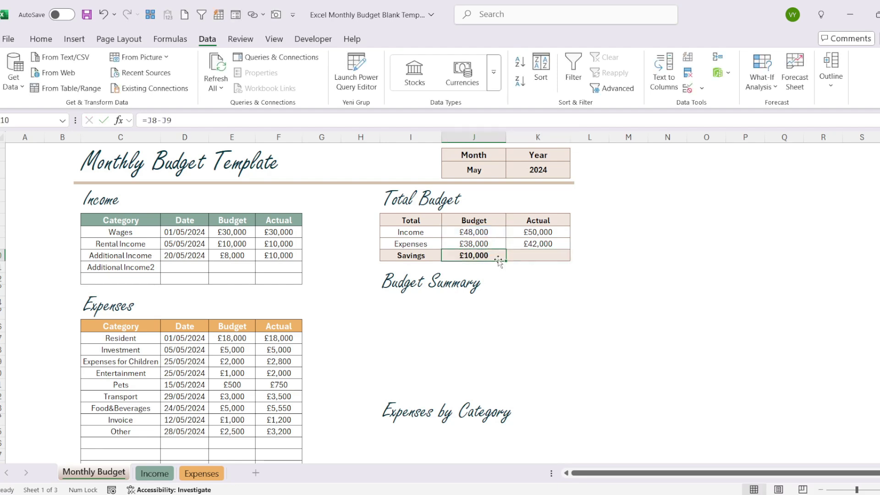
key("ctrl+c")
left_click(525, 253)
key("ctrl+v")
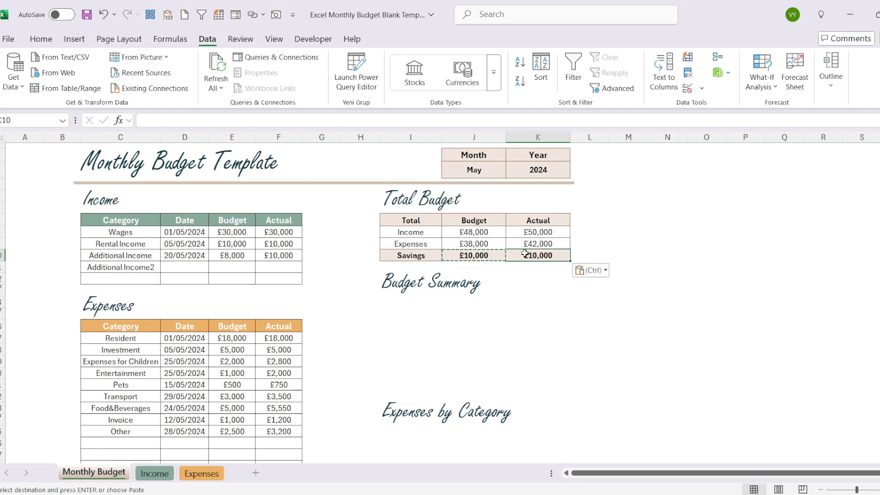
key("Escape")
left_click(544, 299)
left_click(461, 263)
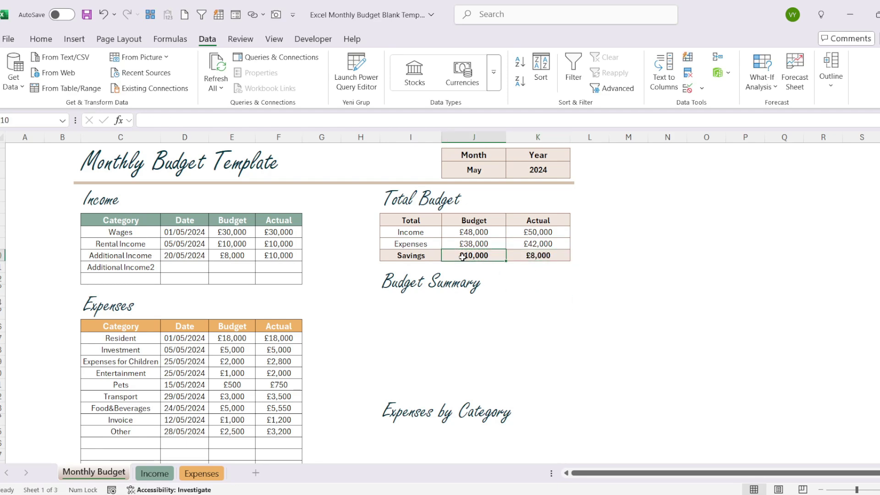
left_click(539, 256)
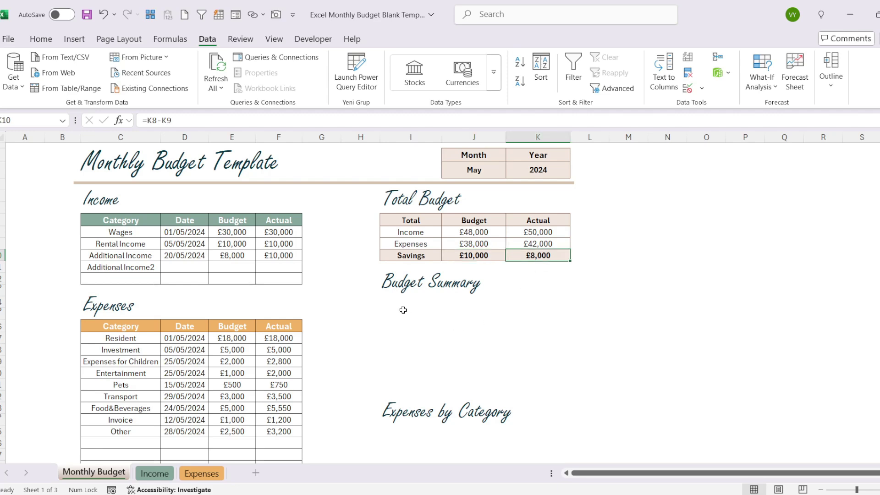
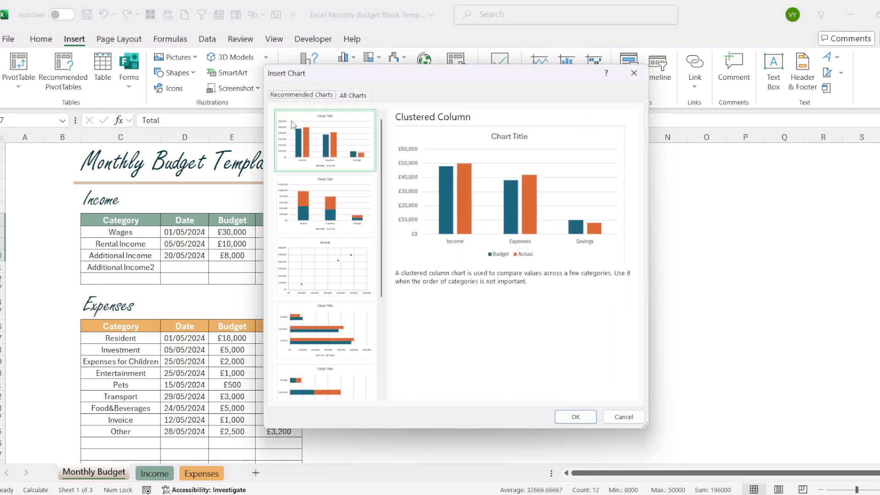
Insert a Clustered Column chart of the Total Budget table, grouped by Income, Expenses and Savings, and delete its chart title.
left_click(352, 100)
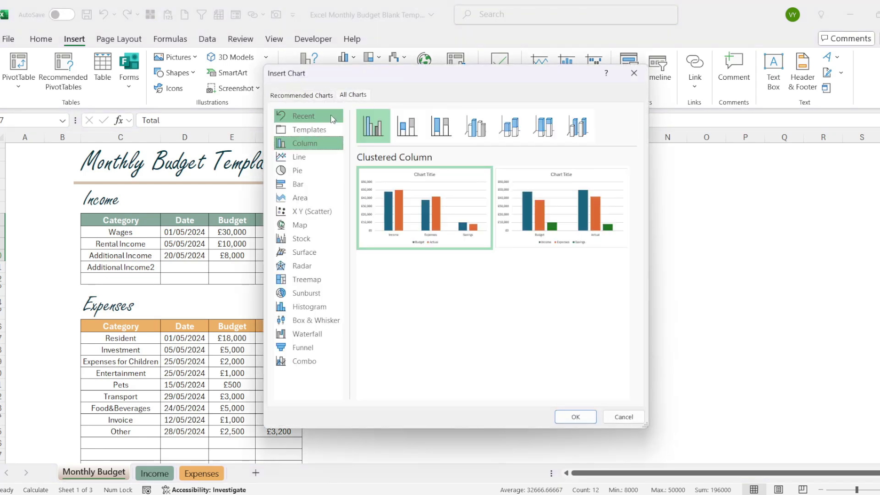
mouse_move(405, 212)
left_click(568, 416)
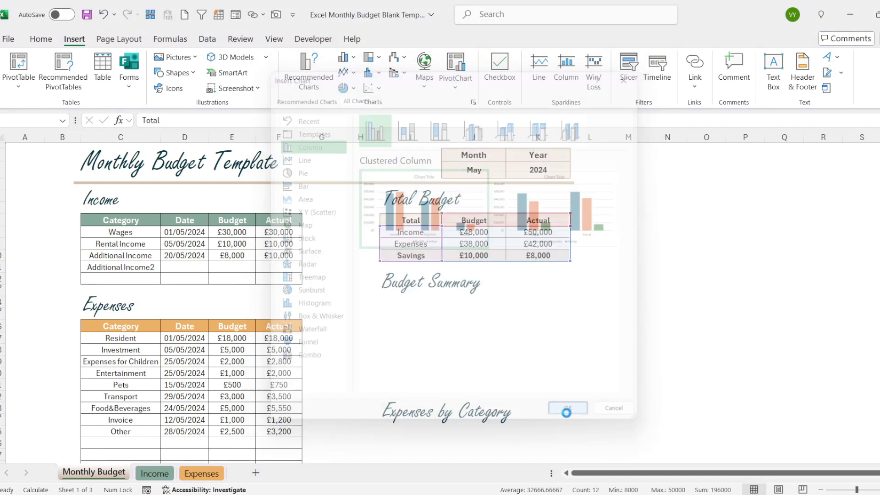
left_click(455, 232)
key("Delete")
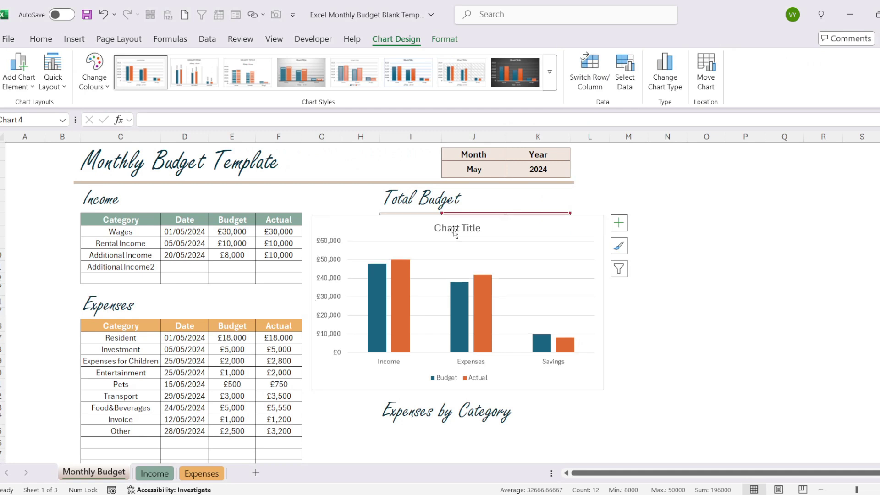
Move the chart's Budget/Actual legend slightly down toward the chart's lower edge.
left_click(626, 232)
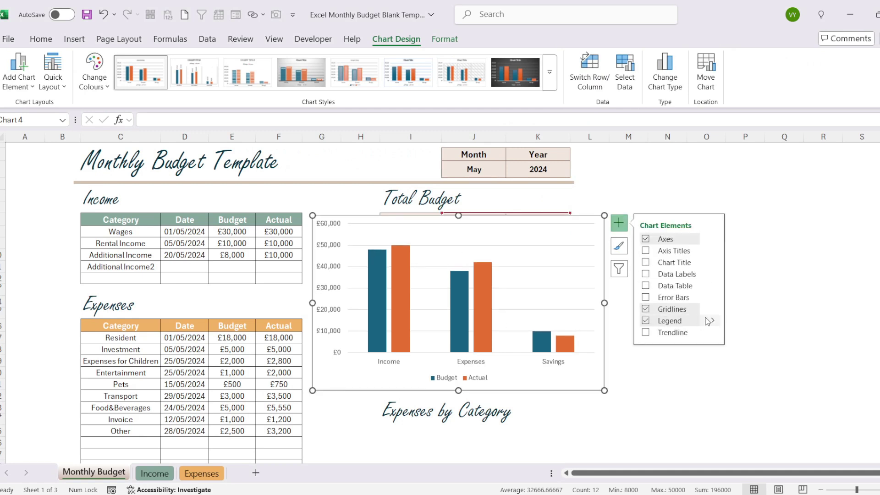
left_click(482, 380)
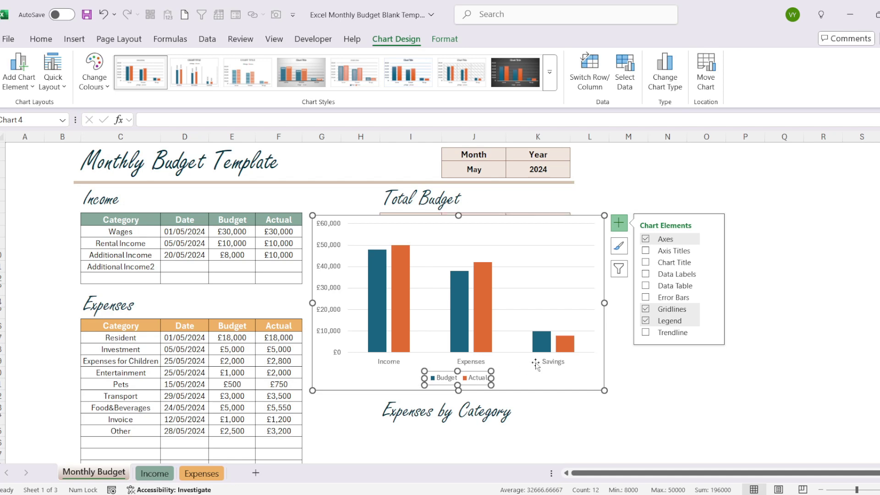
left_click_drag(474, 386, 474, 386)
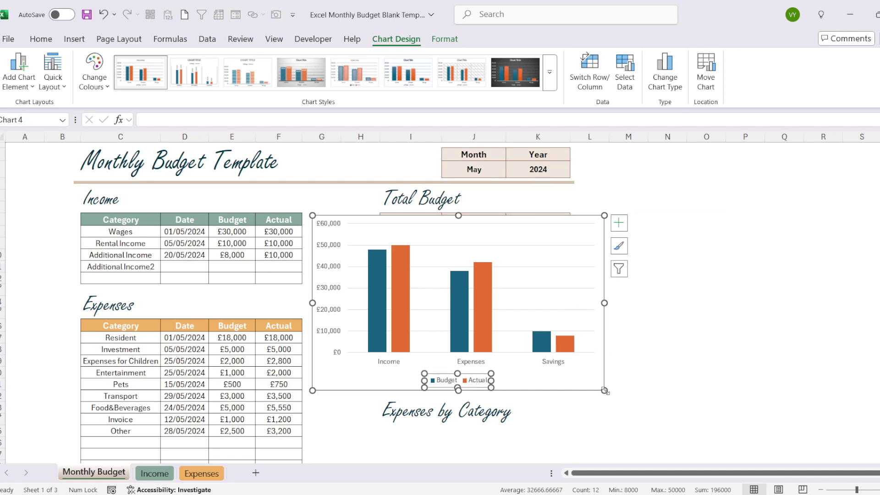
Shrink the chart and move it over the Budget Summary section, and extend its plot area down toward the legend.
left_click_drag(605, 391, 562, 379)
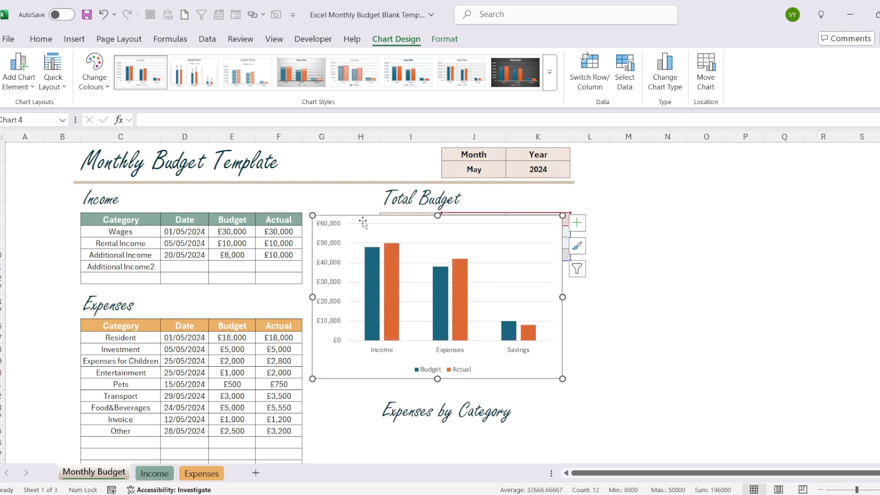
left_click_drag(363, 222, 399, 255)
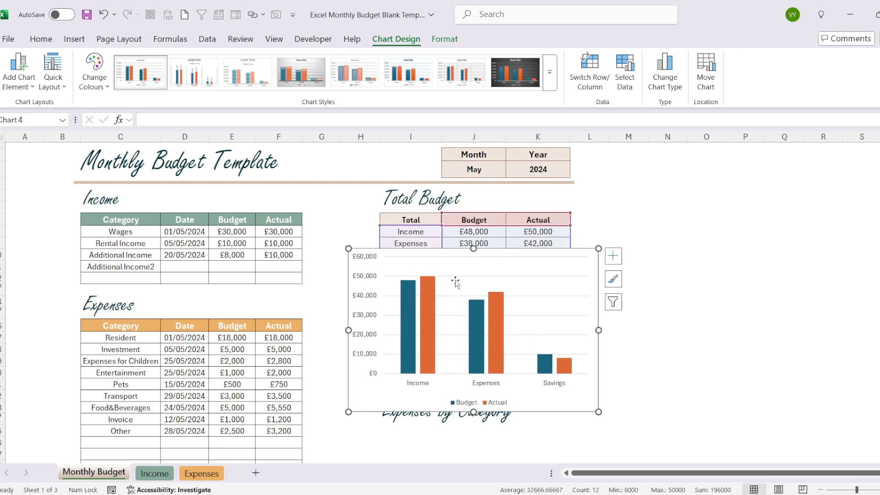
left_click(529, 271)
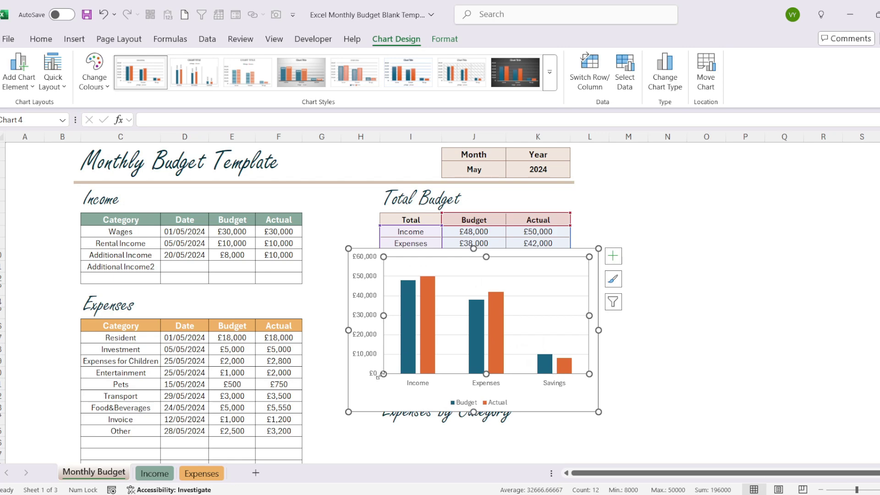
left_click_drag(377, 376, 383, 385)
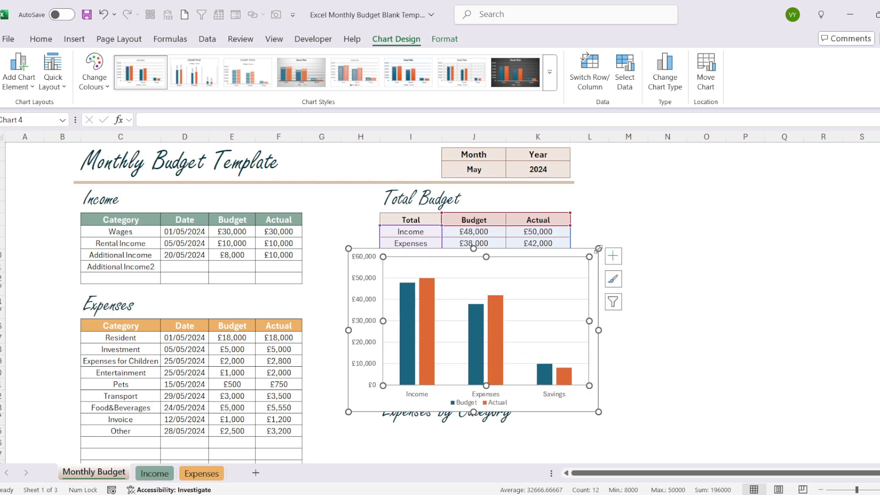
Reduce the chart's height and width, and shift its plot area slightly up away from the legend.
left_click_drag(595, 271, 596, 283)
left_click_drag(598, 347, 554, 353)
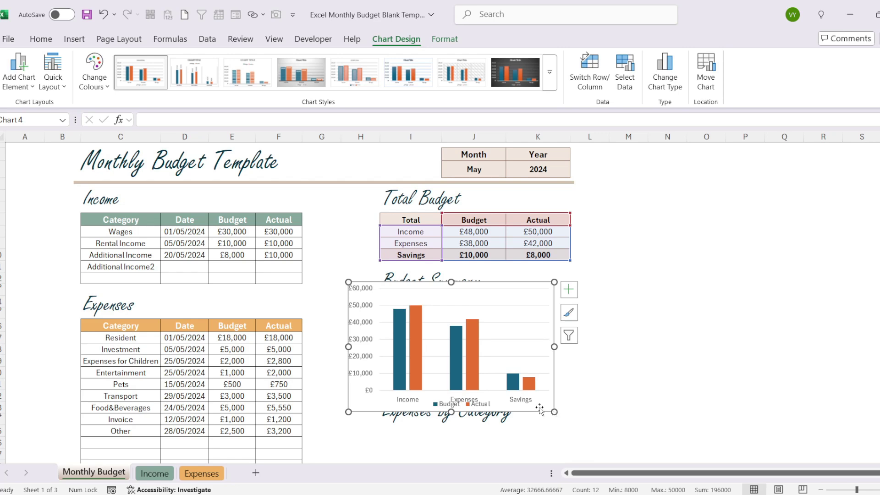
left_click(483, 406)
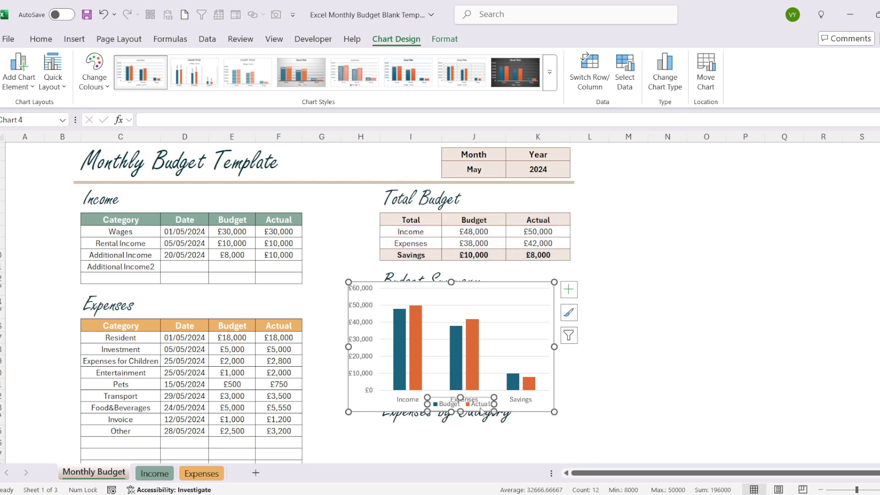
left_click(495, 355)
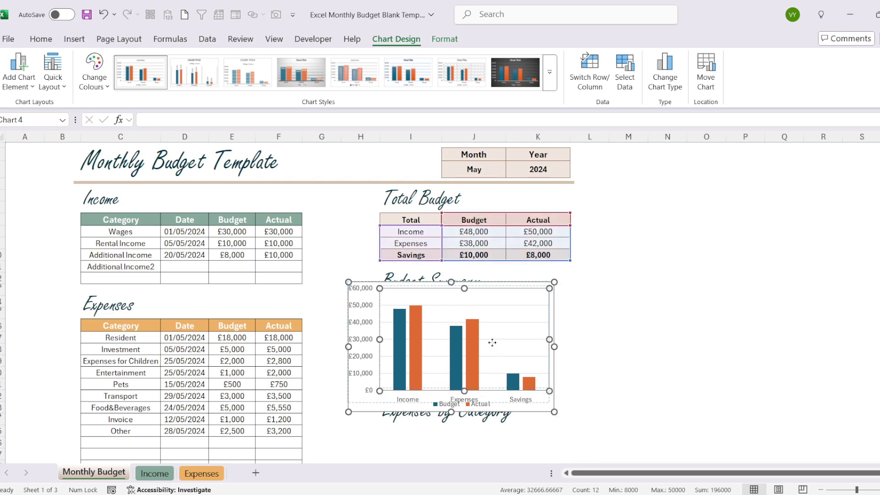
left_click_drag(491, 344, 491, 342)
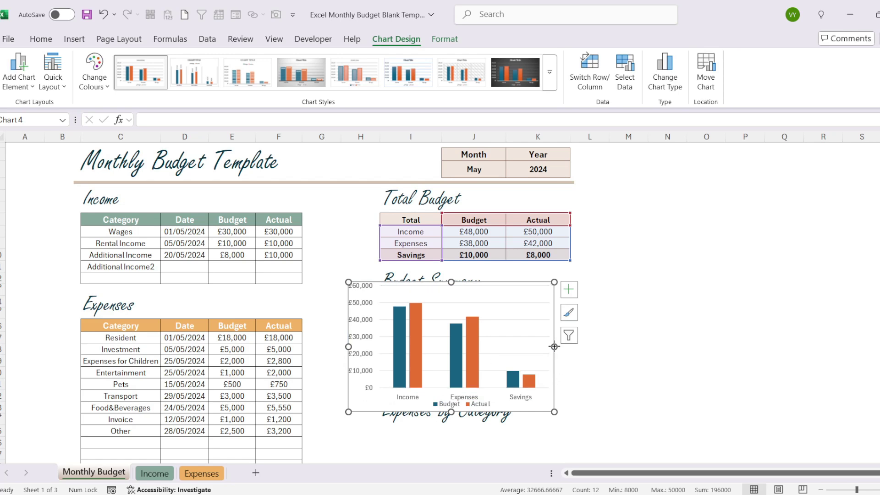
Resize the column chart to sit below the Budget Summary heading and fill its Actual columns with brown.
left_click_drag(554, 347, 563, 347)
left_click_drag(460, 284, 456, 296)
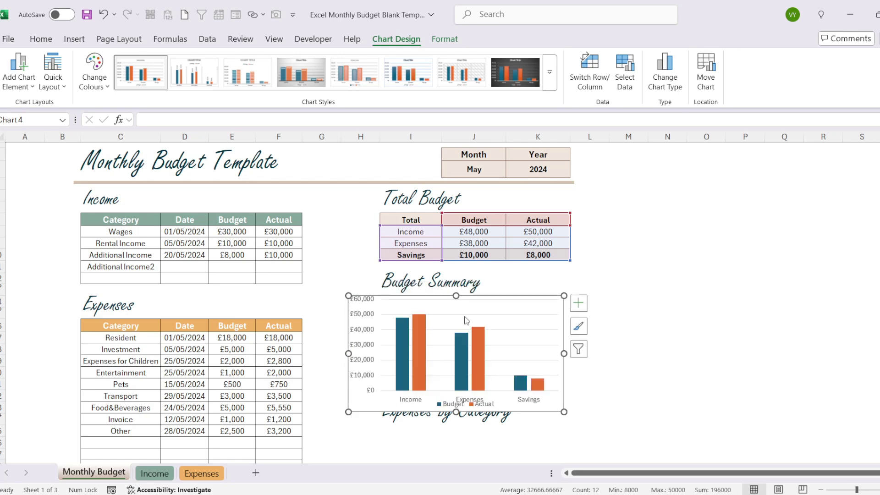
left_click(484, 359)
right_click(484, 359)
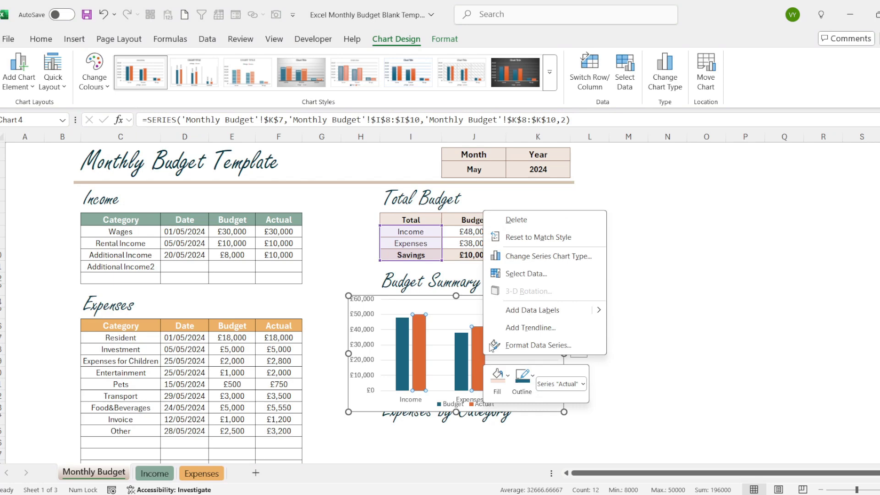
left_click(508, 375)
left_click(514, 258)
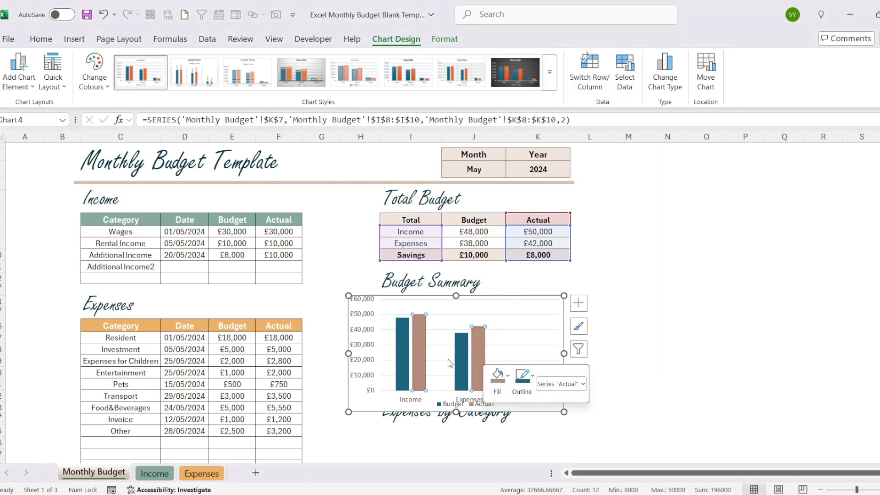
Fill the column chart's Budget series with light pink.
right_click(461, 359)
left_click(485, 381)
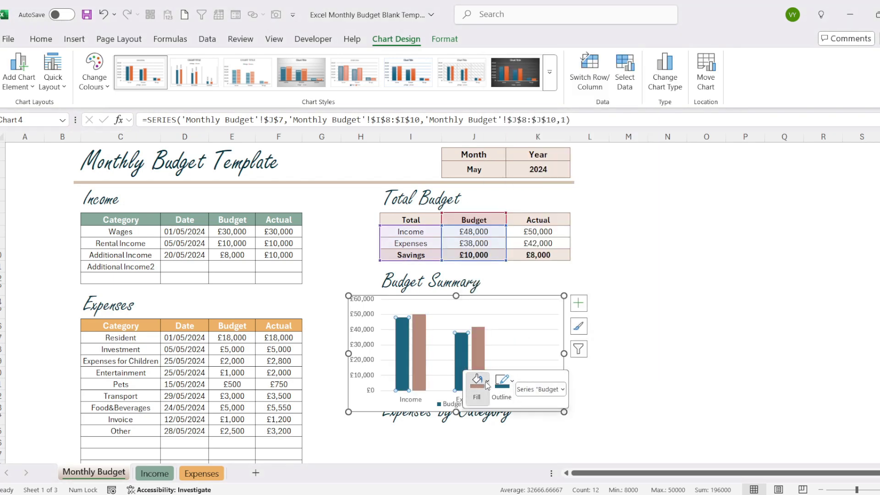
left_click(509, 268)
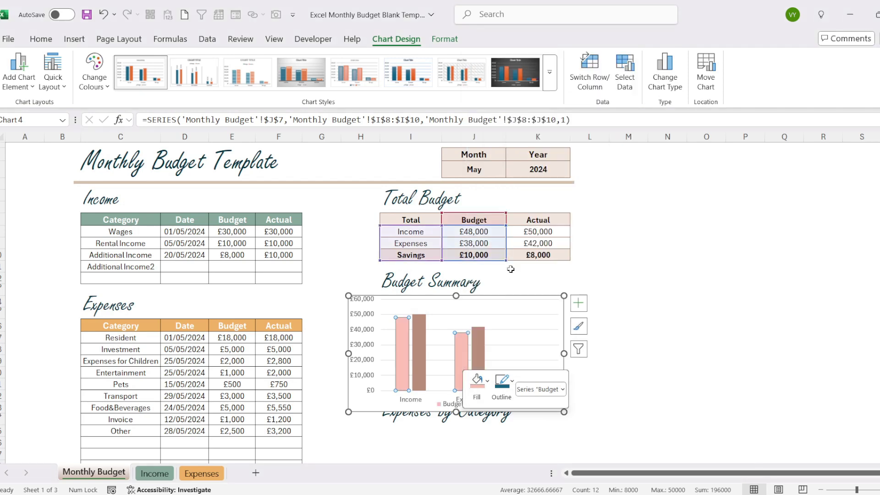
left_click(656, 345)
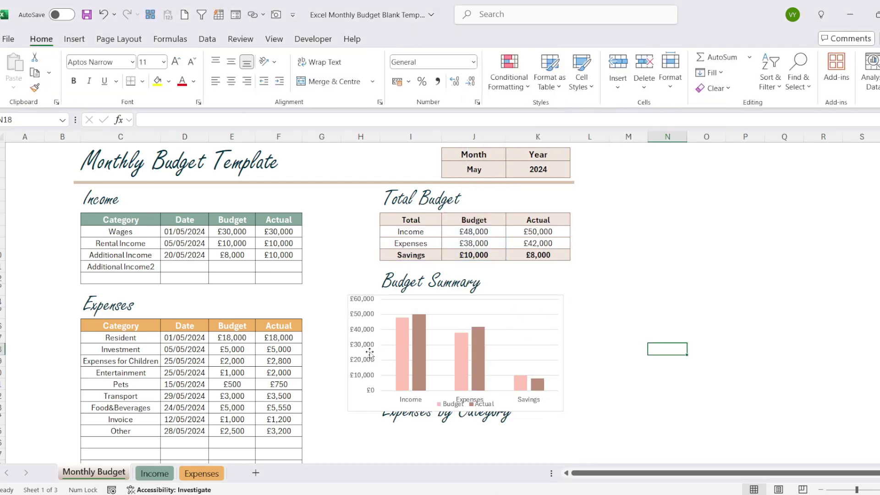
Narrow the column chart from its left side and shift it slightly right beneath the Budget Summary heading.
left_click(355, 306)
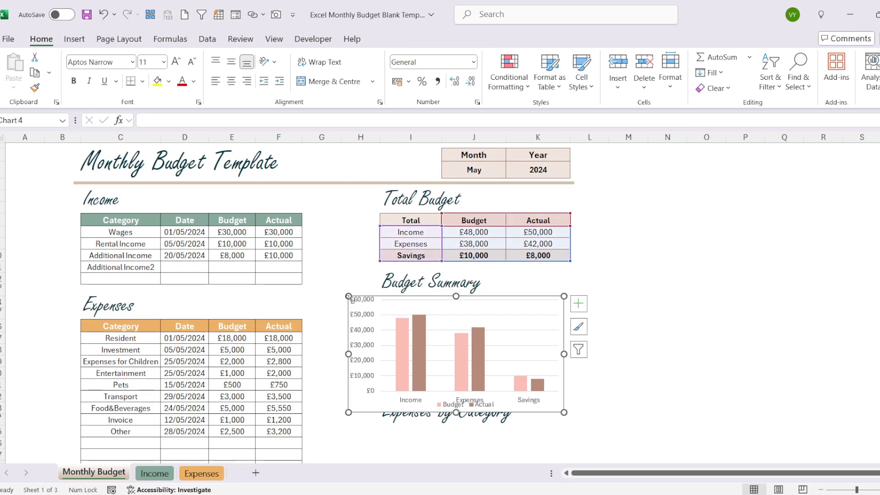
left_click_drag(358, 292, 359, 295)
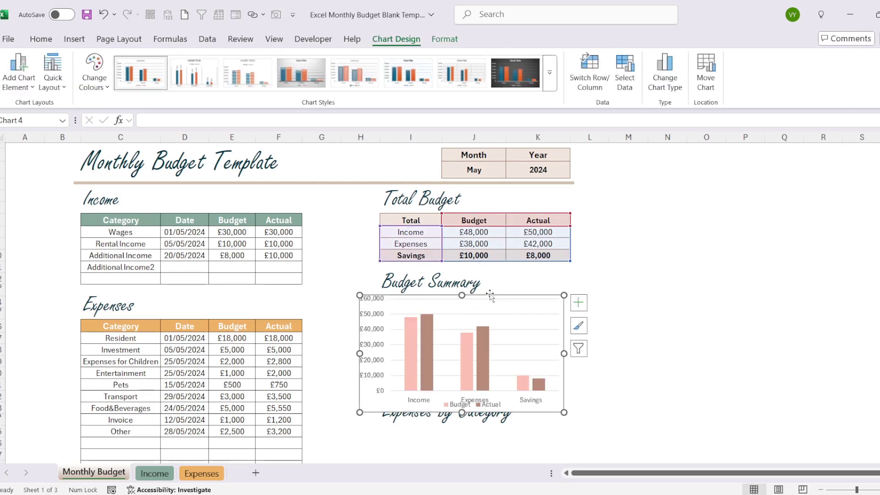
left_click_drag(506, 297, 519, 293)
Set the major unit of the column chart's vertical axis to 20000.
right_click(387, 324)
left_click(408, 477)
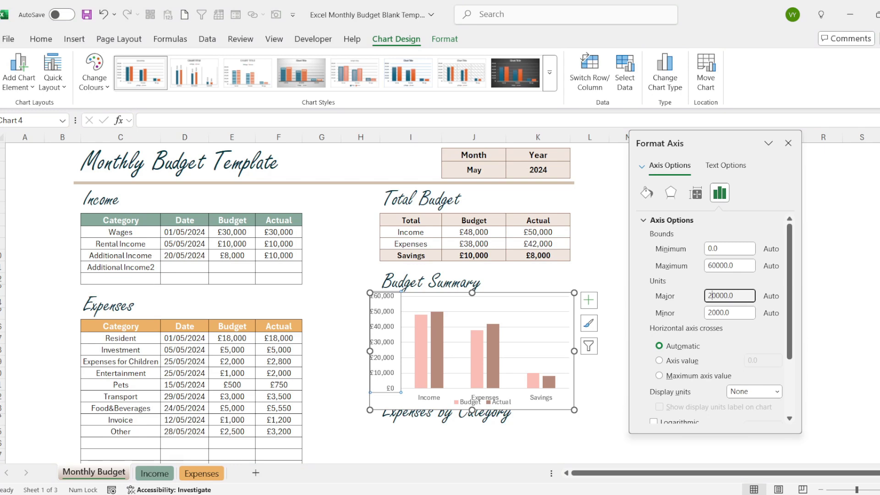
key("Return")
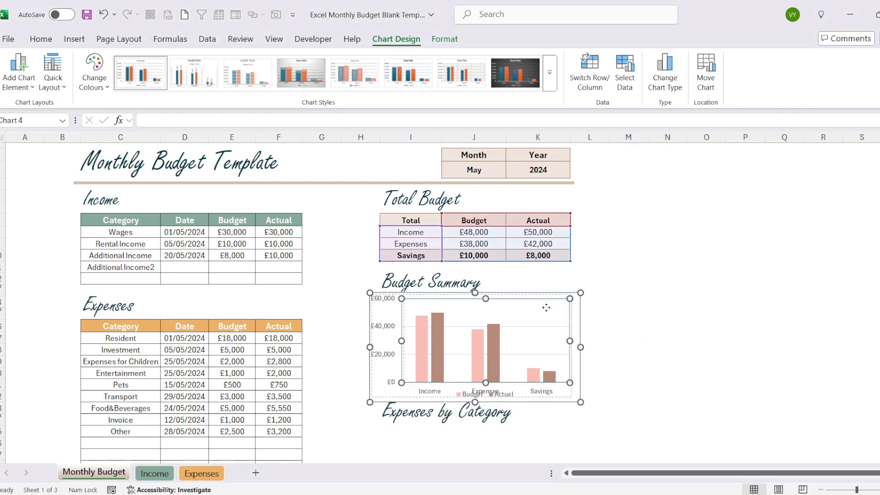
Shrink the plot area clear of the legend and fit the chart between the Budget Summary and Expenses by Category headings.
left_click(560, 324)
left_click_drag(568, 379, 564, 375)
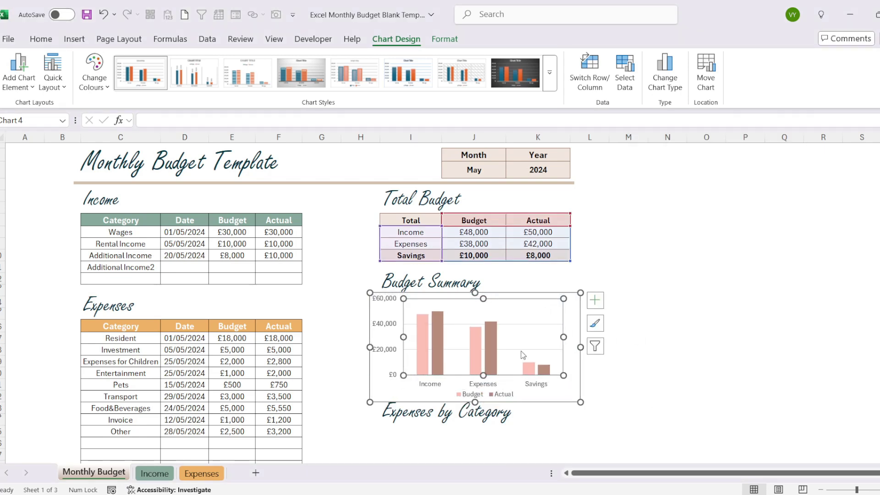
left_click(665, 355)
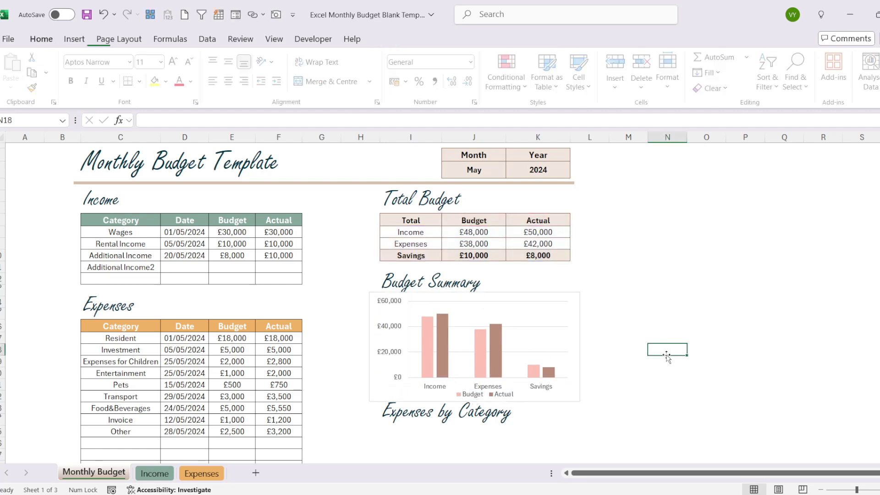
left_click(572, 402)
left_click_drag(579, 403, 579, 399)
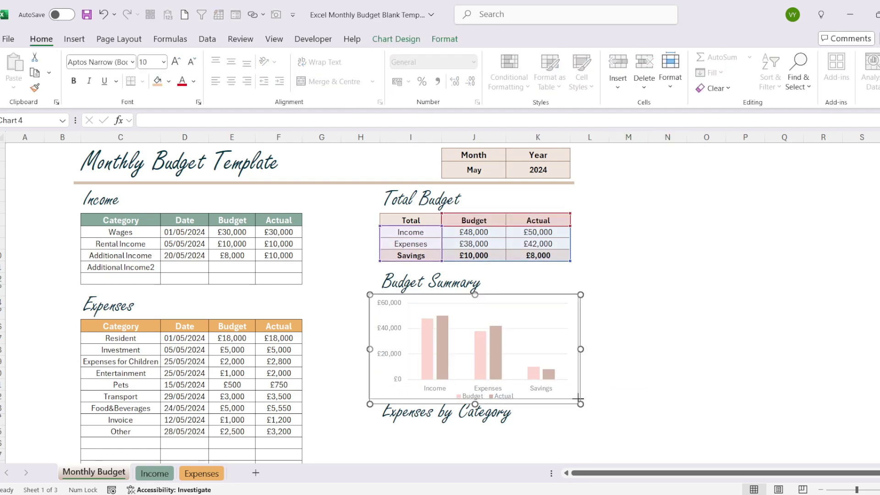
left_click(627, 410)
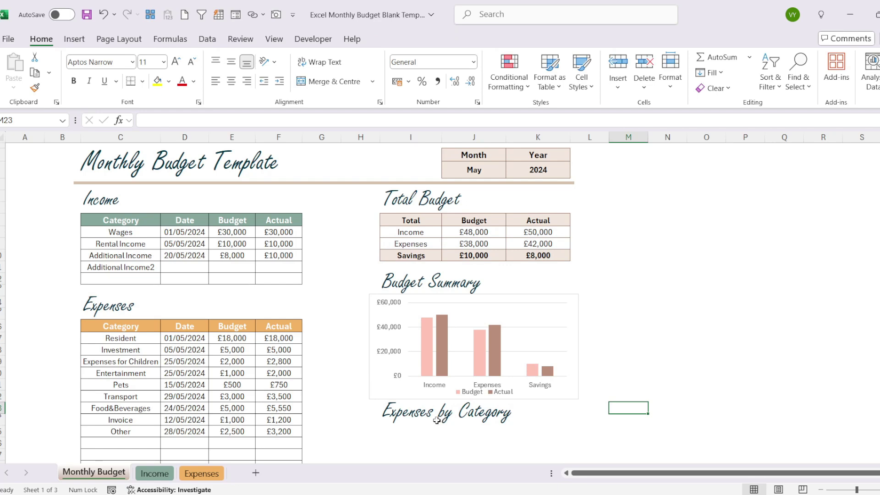
Insert a Doughnut chart of the Expenses categories in C17:C25 against their Actual amounts in F17:F25.
left_click(389, 430)
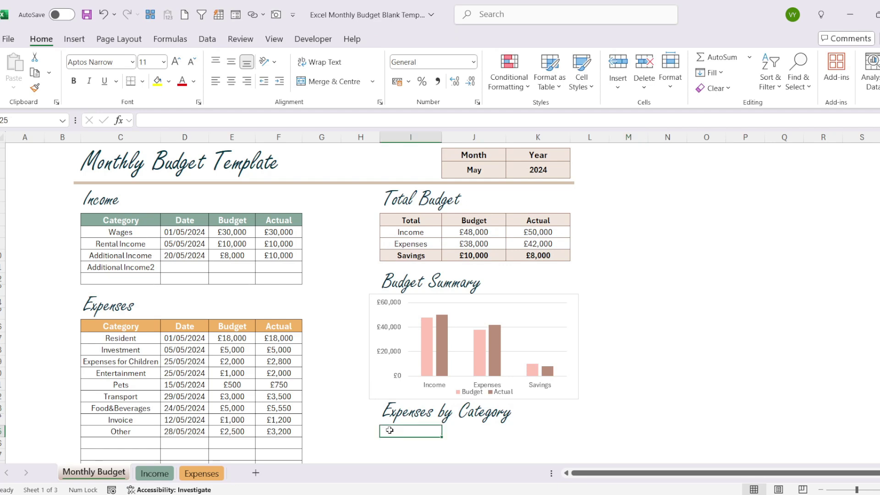
left_click(124, 337)
left_click(121, 325)
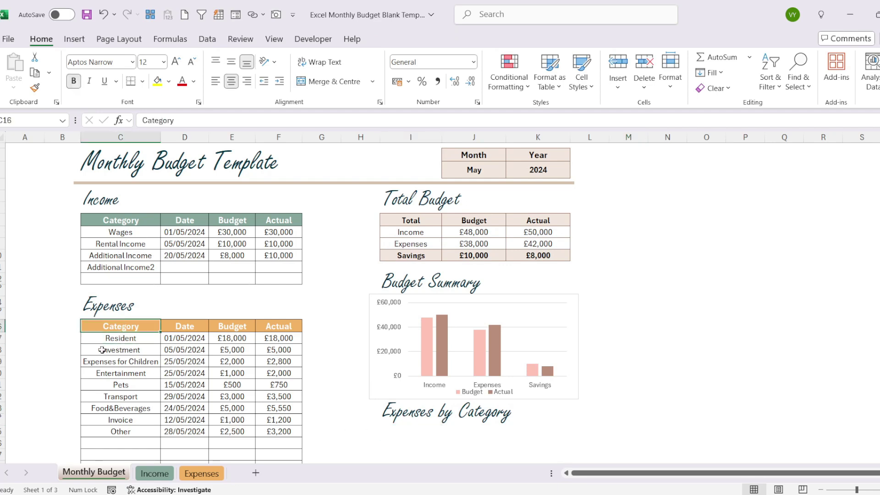
left_click_drag(120, 339, 114, 434)
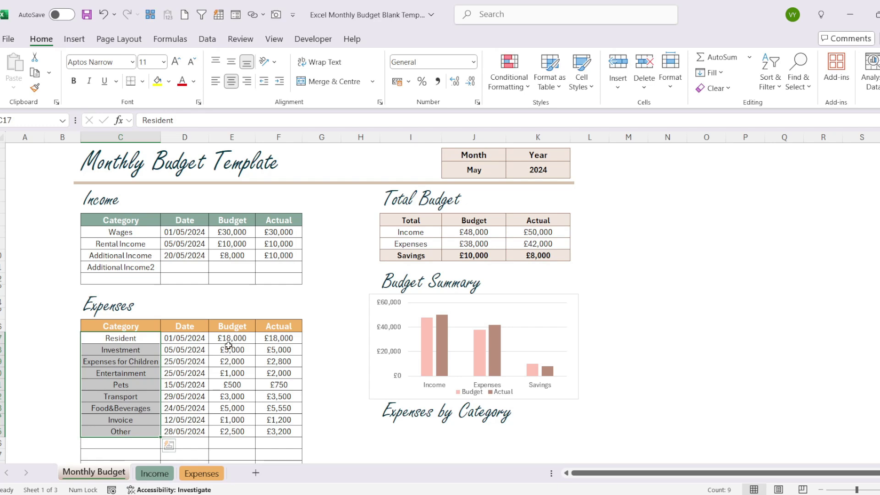
left_click_drag(270, 339, 280, 433)
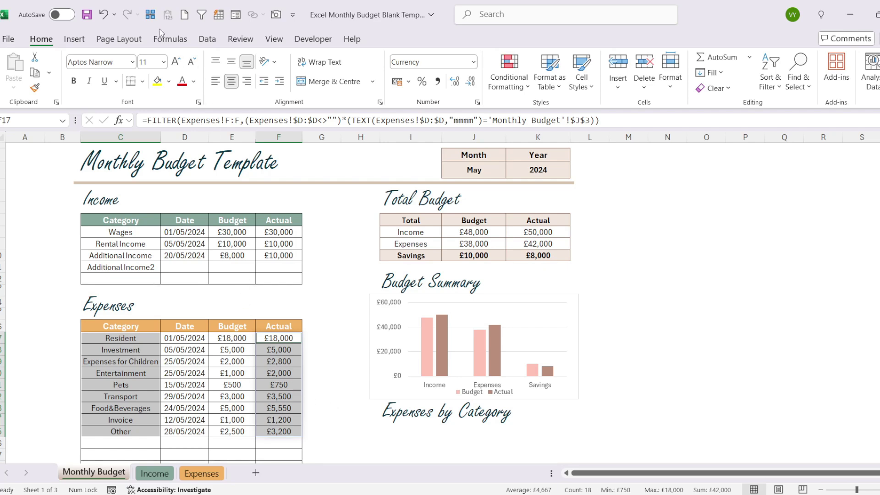
left_click(74, 38)
left_click(302, 69)
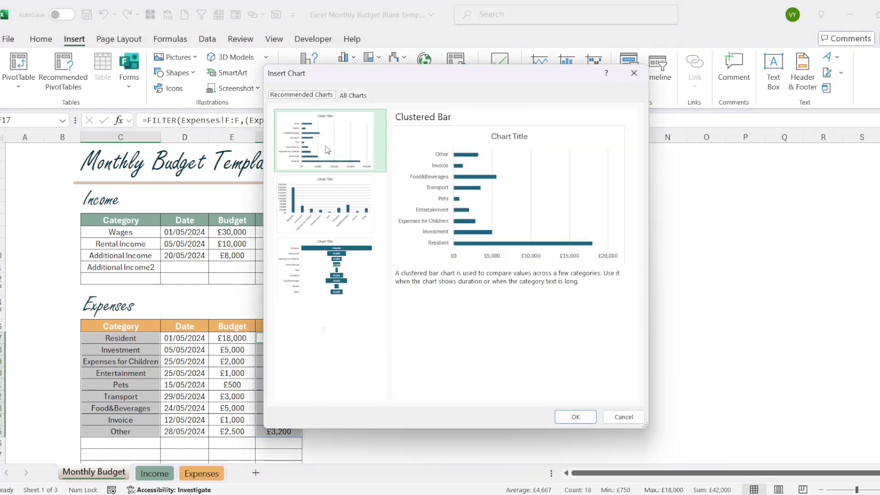
left_click(366, 95)
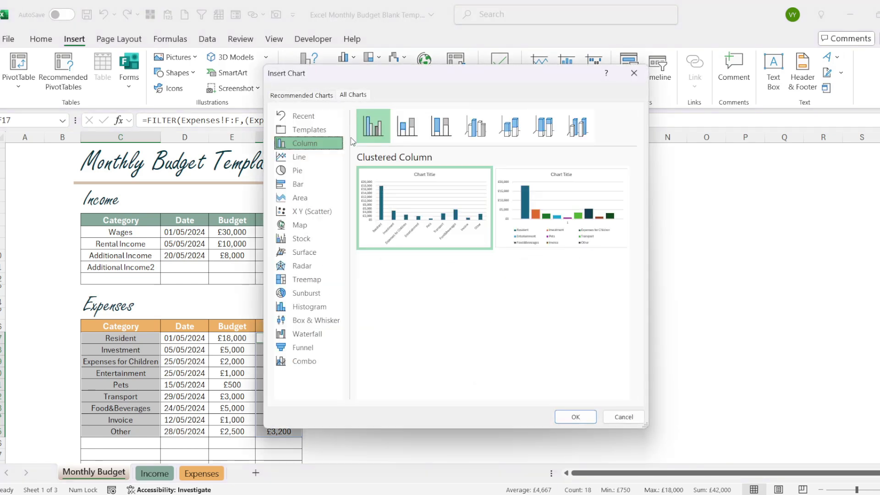
left_click(298, 170)
left_click(510, 126)
left_click(576, 418)
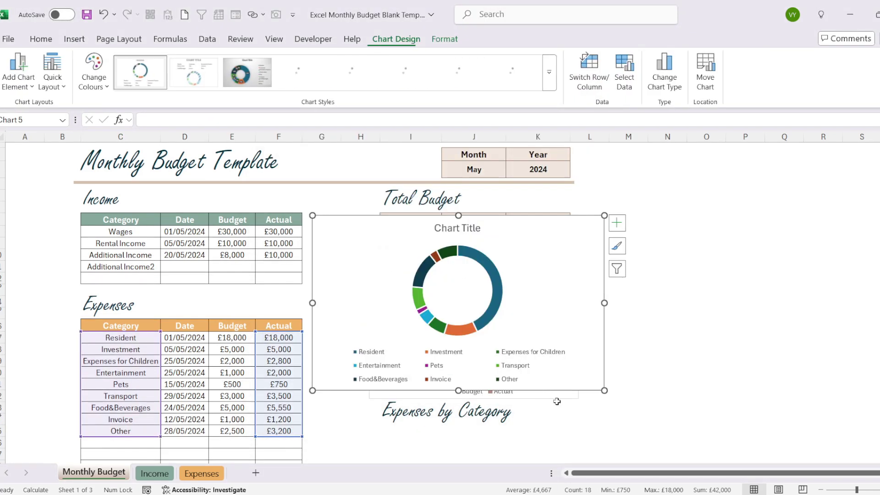
Move the doughnut chart down the sheet and delete its chart title.
left_click_drag(541, 224, 528, 287)
left_click(481, 274)
key("Delete")
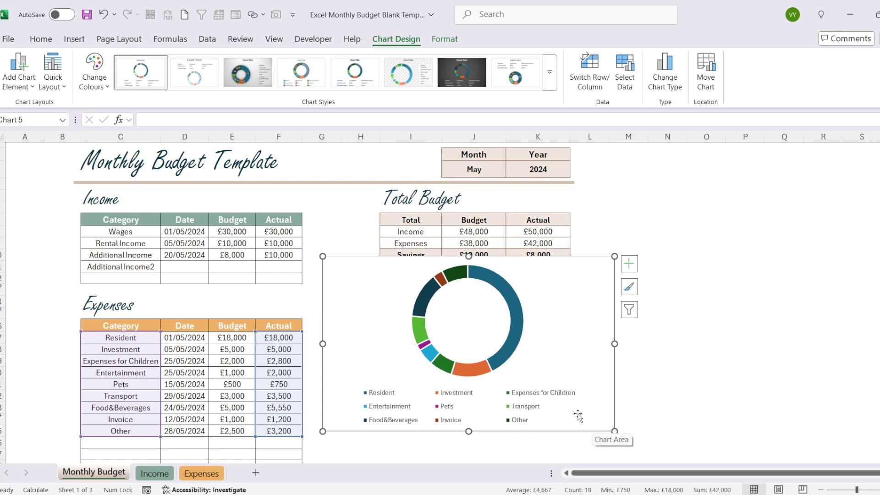
Place the doughnut chart's legend on the right of the ring and reduce the chart's width.
left_click(629, 264)
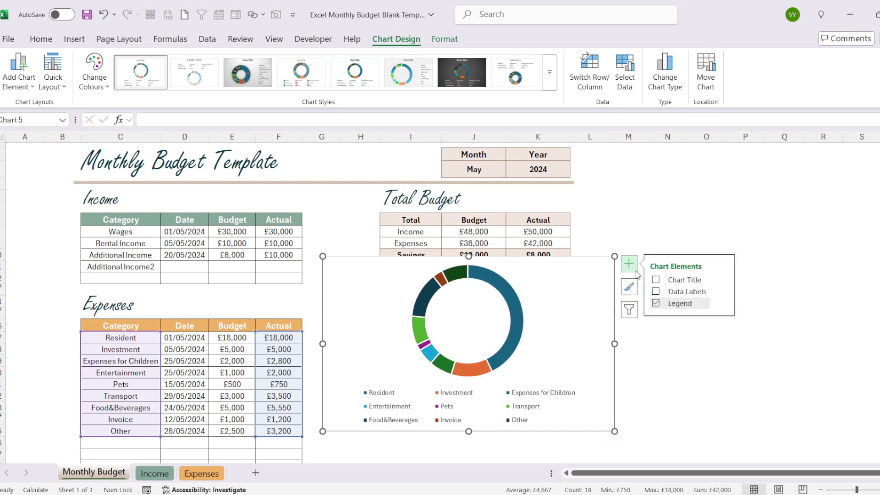
left_click(723, 303)
left_click(750, 309)
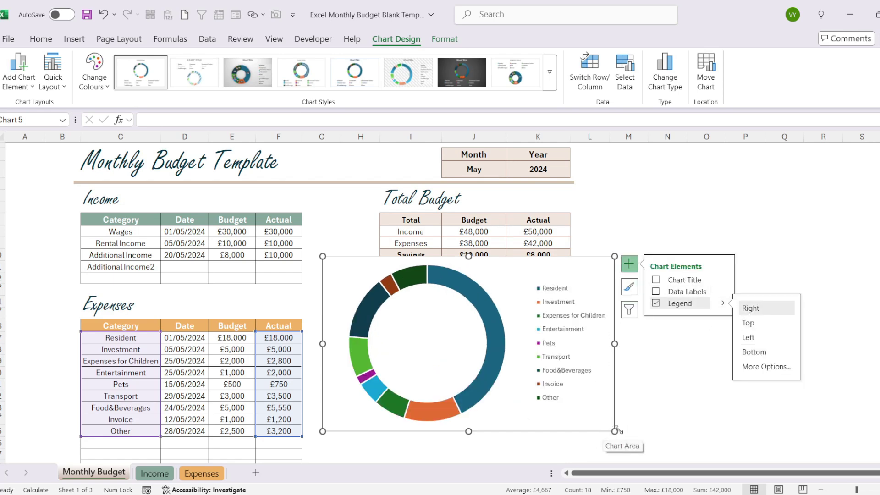
left_click_drag(615, 432, 572, 434)
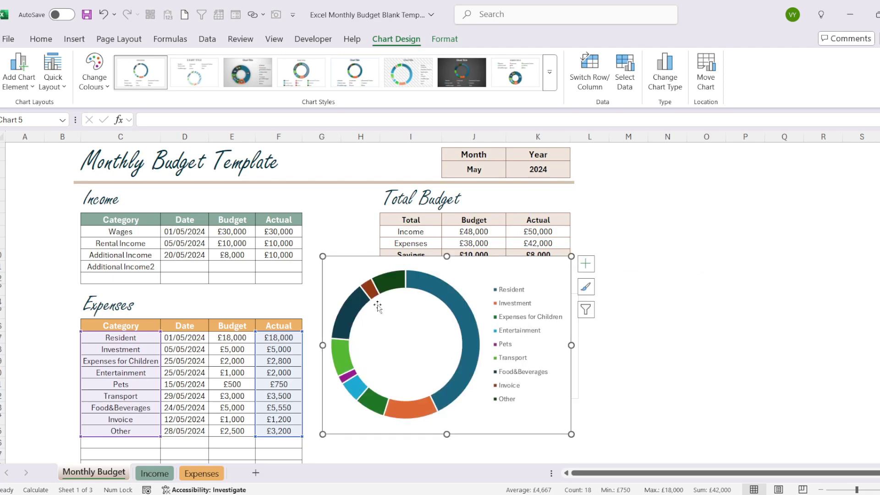
Set the doughnut series' hole size to 54%.
left_click(437, 288)
right_click(438, 290)
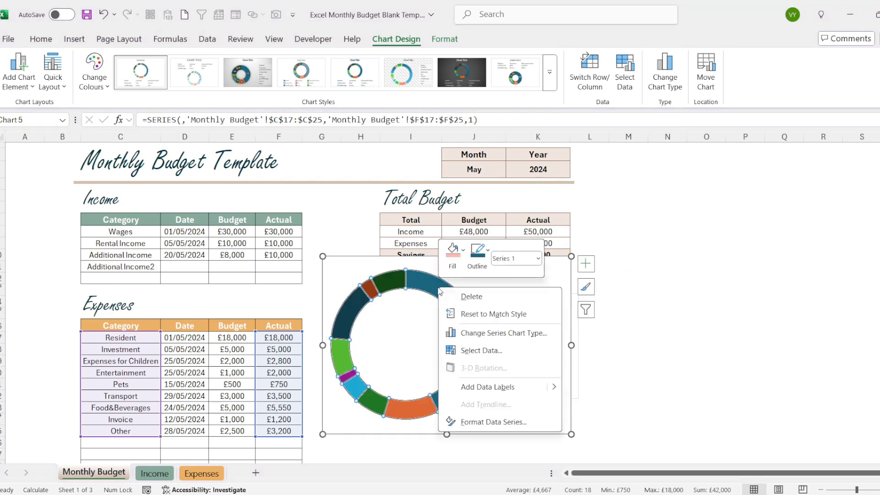
left_click(472, 421)
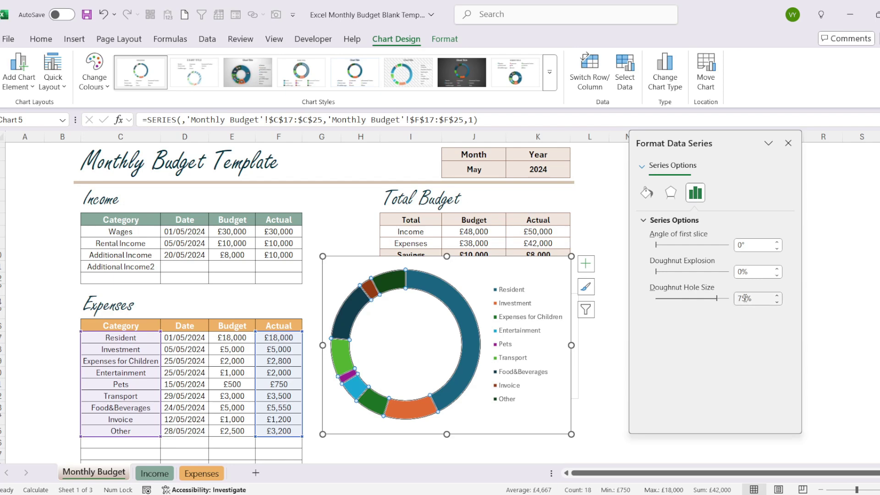
left_click(777, 302)
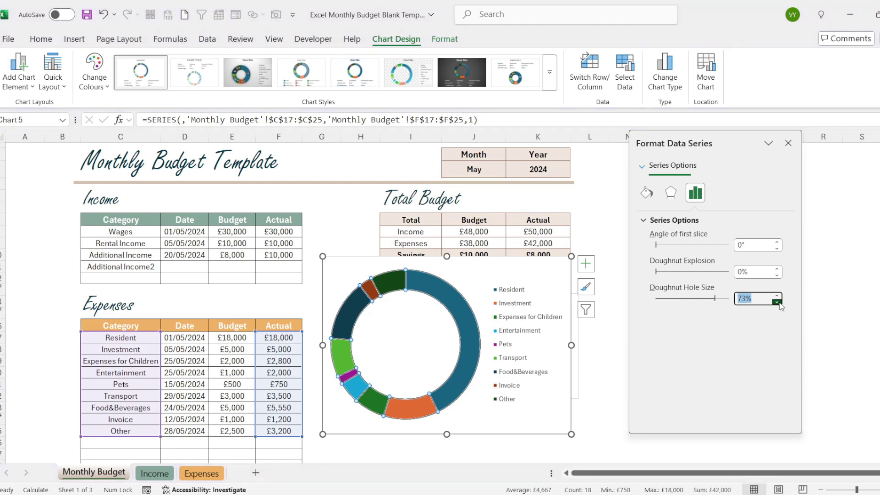
left_click(777, 302)
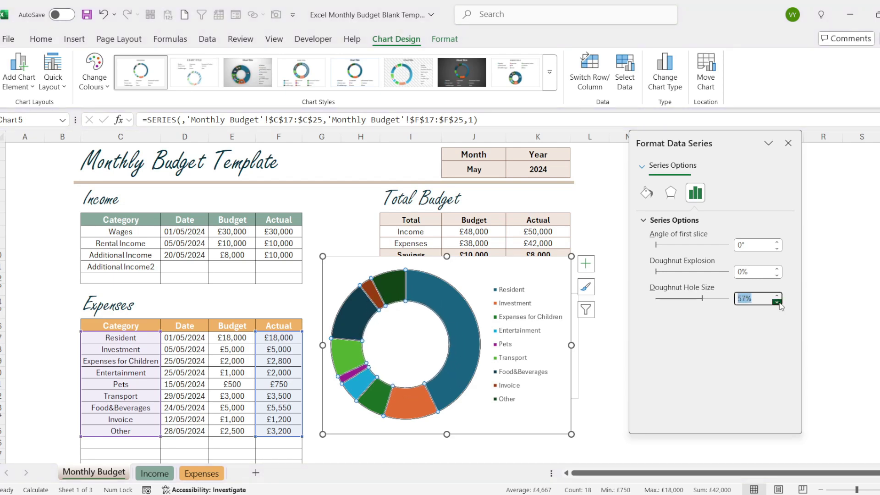
left_click(777, 301)
left_click(777, 301)
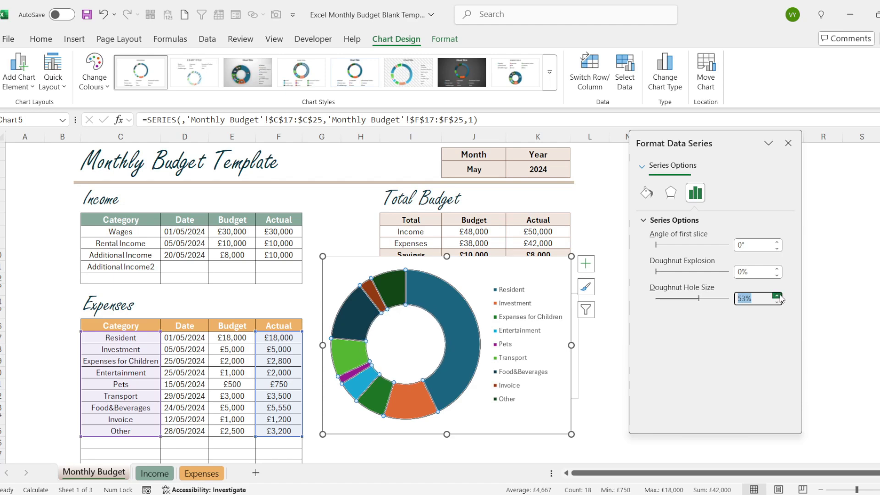
left_click(777, 295)
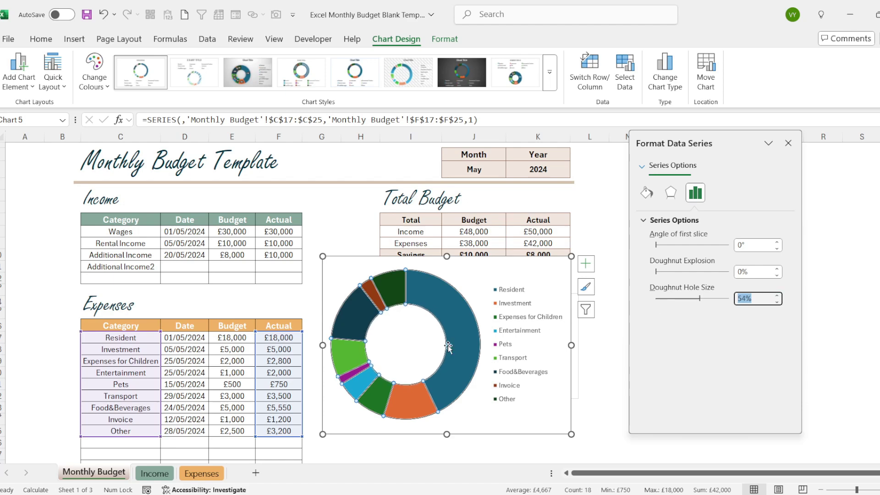
Move the doughnut chart directly beneath the Expenses by Category heading and close its formatting options.
left_click(475, 285)
left_click(532, 268)
scroll(532, 268, "down", 1)
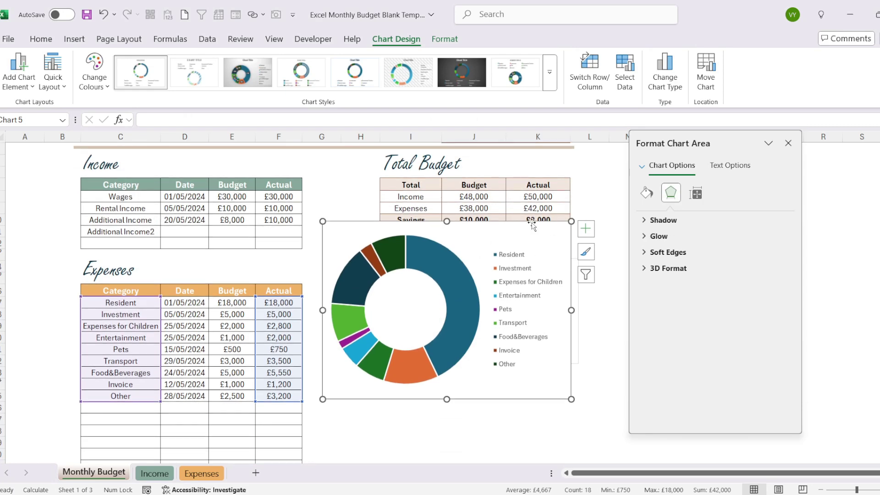
left_click_drag(532, 225, 563, 394)
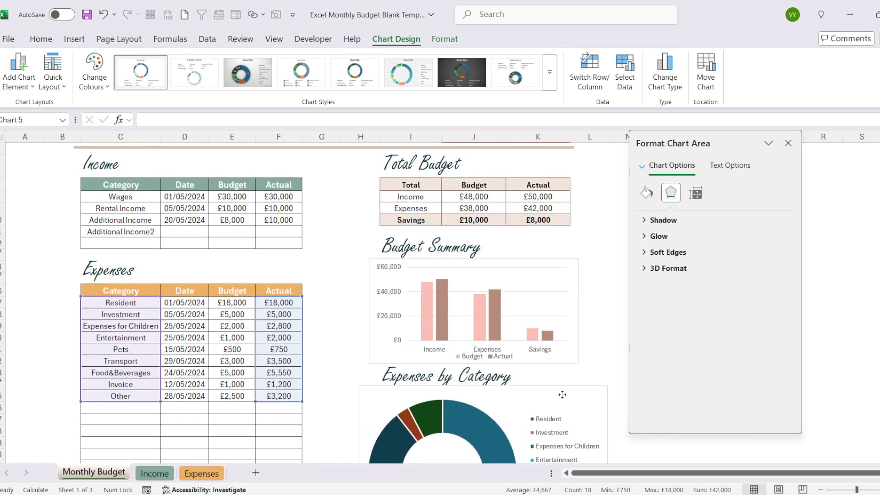
scroll(562, 394, "down", 4)
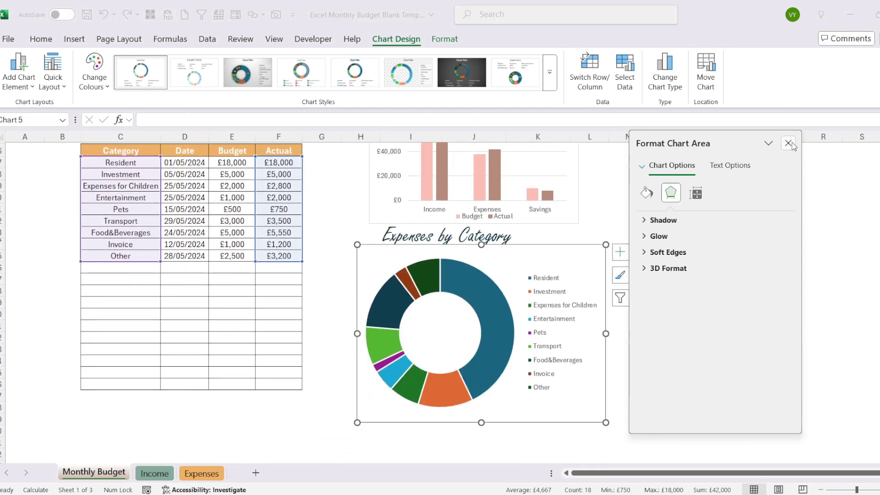
left_click(789, 143)
left_click_drag(559, 255, 558, 270)
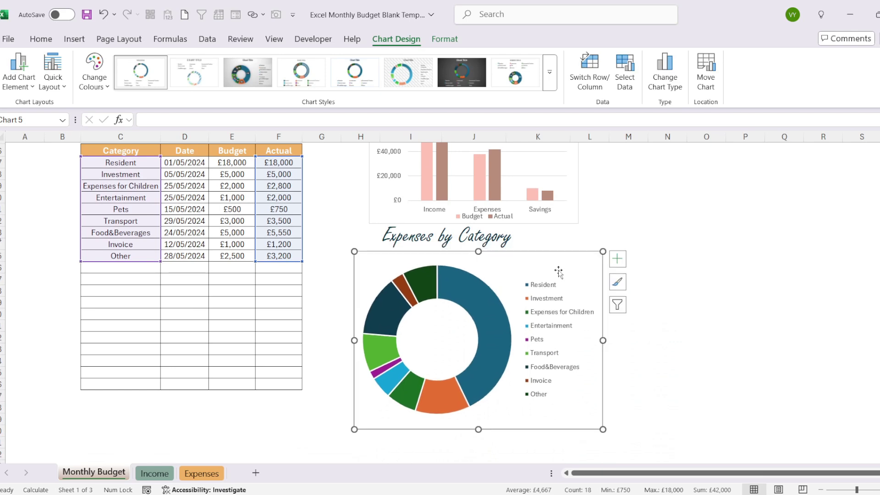
Reduce the doughnut chart's height, then enlarge the ring and reposition it beside the legend within the chart area.
left_click_drag(600, 426, 598, 415)
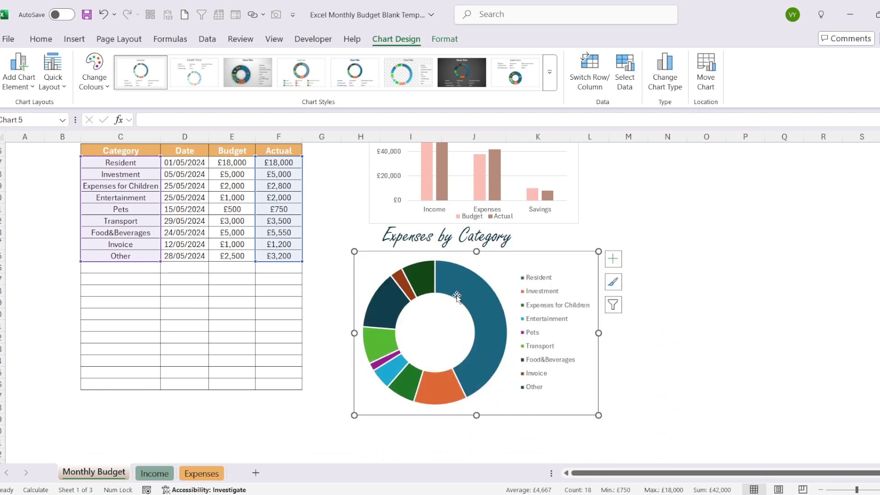
left_click(520, 260)
left_click_drag(520, 260, 519, 251)
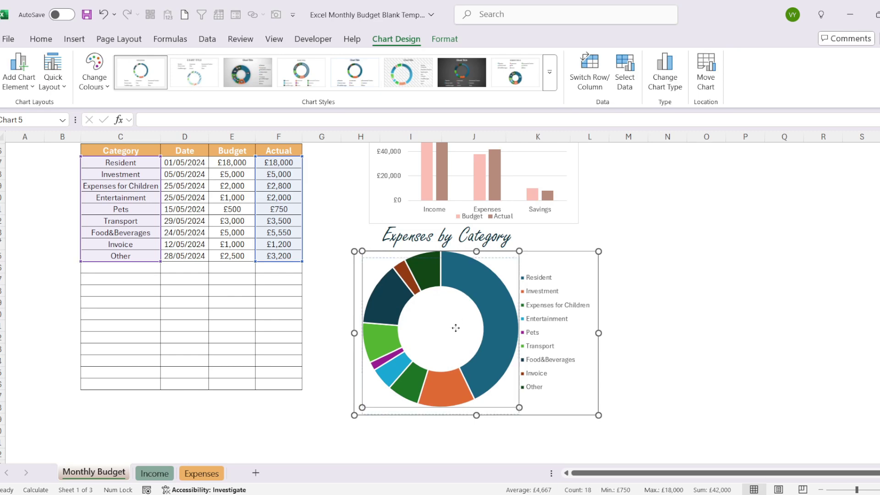
left_click_drag(454, 326, 455, 332)
left_click(697, 326)
left_click(442, 293)
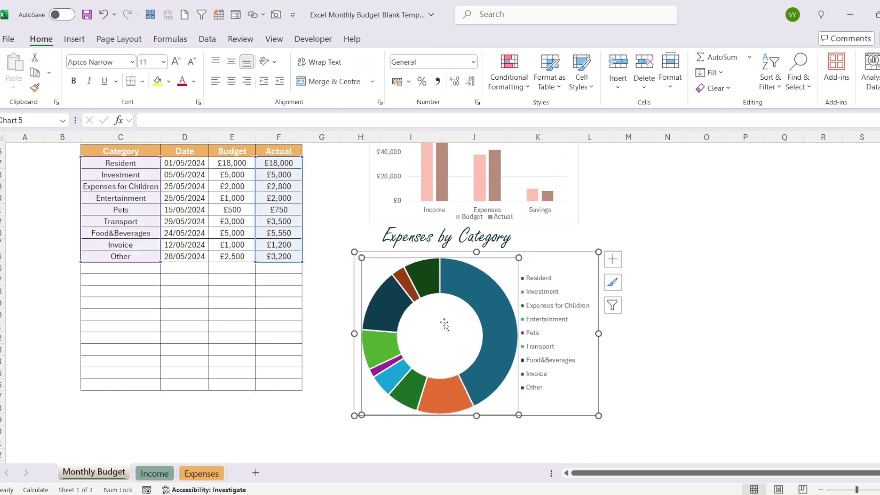
left_click(442, 316)
left_click(701, 326)
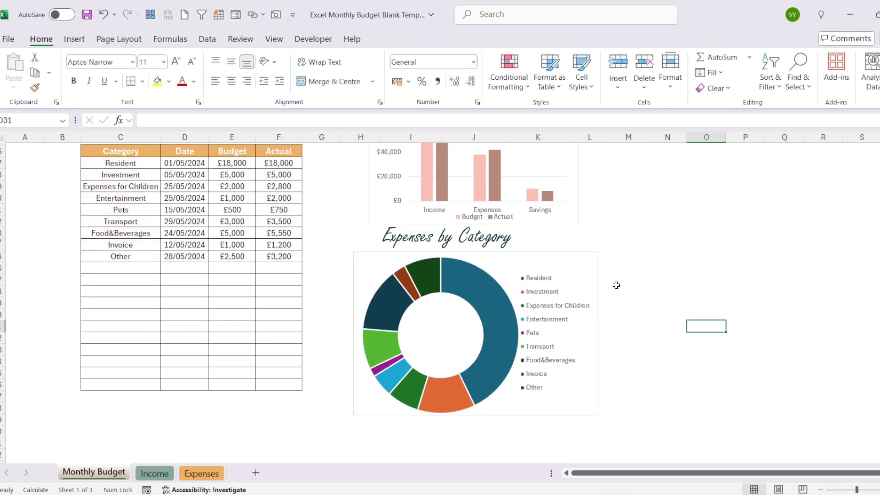
Fill the Resident slice of the doughnut chart with the light magenta theme colour.
scroll(616, 285, "up", 1)
left_click(496, 324)
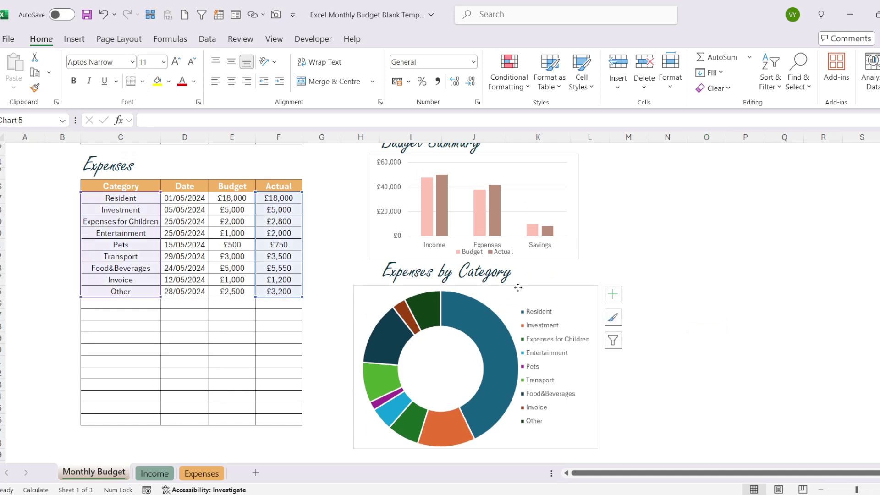
right_click(491, 334)
key("Escape")
right_click(491, 334)
left_click(516, 295)
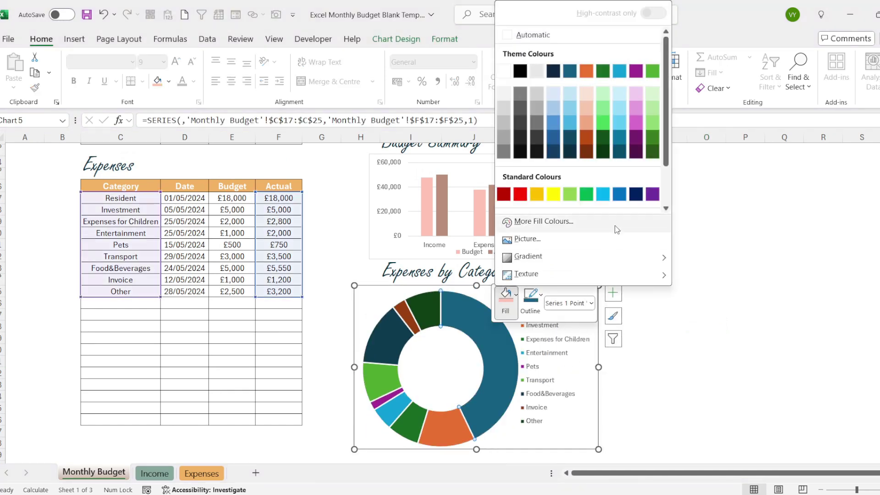
left_click(639, 117)
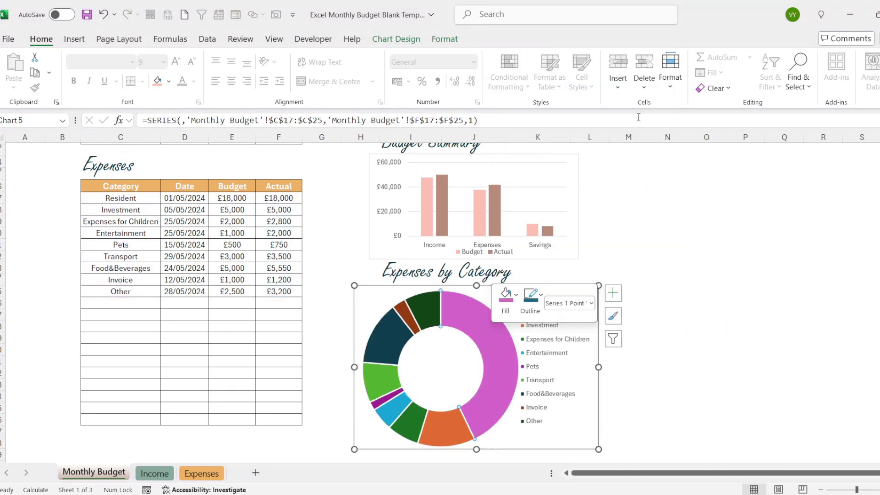
Fill the Investment slice with dusty brown and the Expenses for Children slice with light pink, matching the bar chart.
right_click(449, 430)
left_click(466, 455)
left_click(472, 216)
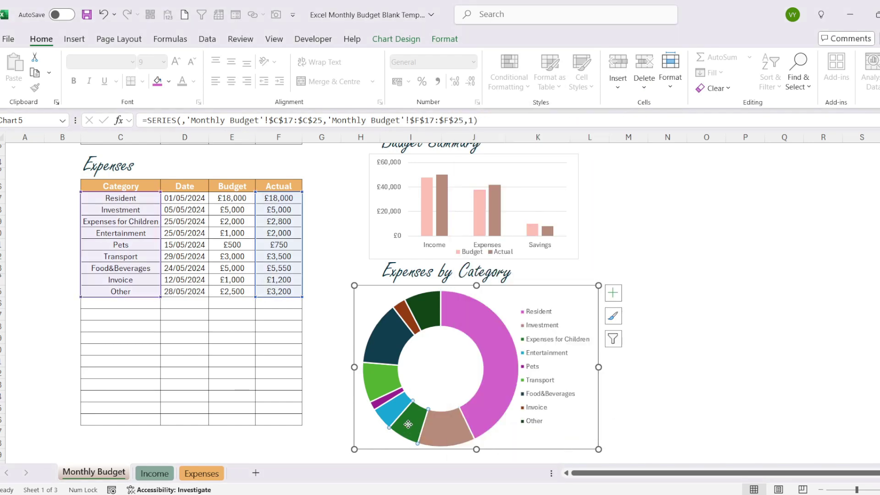
right_click(408, 425)
left_click(422, 447)
left_click(511, 169)
Fill the Other slice with olive yellow and the Invoice slice with grey-green from the recent colours.
left_click(426, 308)
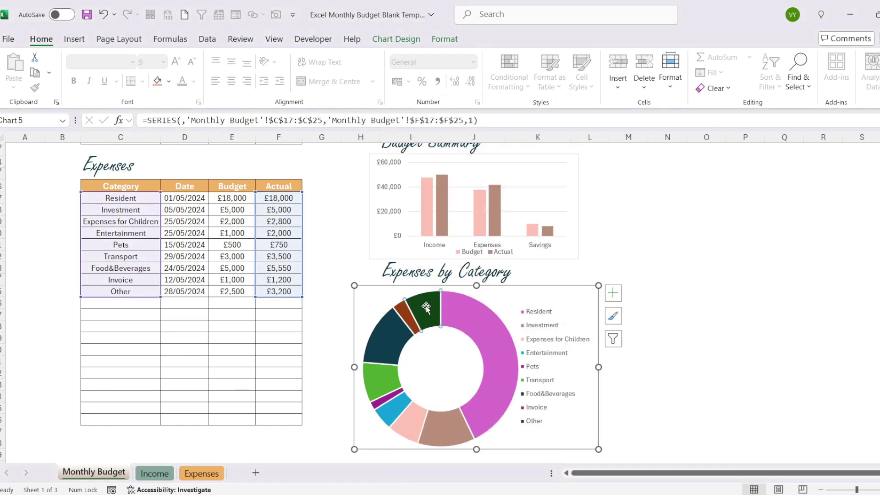
right_click(426, 308)
left_click(444, 273)
scroll(550, 152, "down", 3)
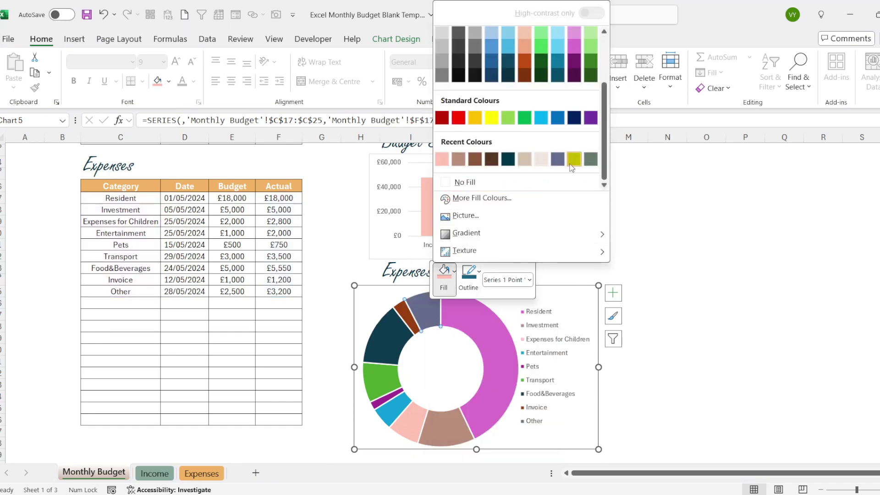
left_click(574, 159)
right_click(408, 318)
left_click(422, 282)
scroll(563, 174, "down", 3)
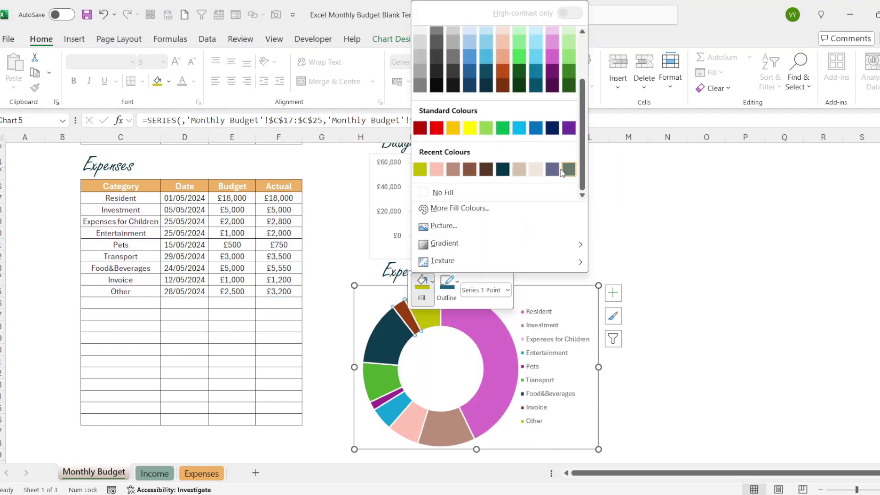
left_click(563, 170)
Fill the Food&Beverages slice with beige and the Transport slice with slate blue from the recent colours.
right_click(380, 346)
left_click(394, 312)
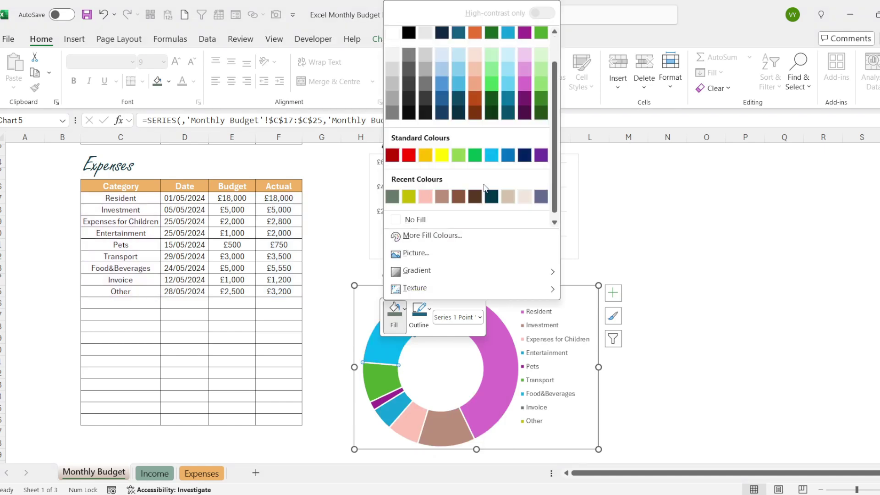
left_click(508, 197)
right_click(383, 387)
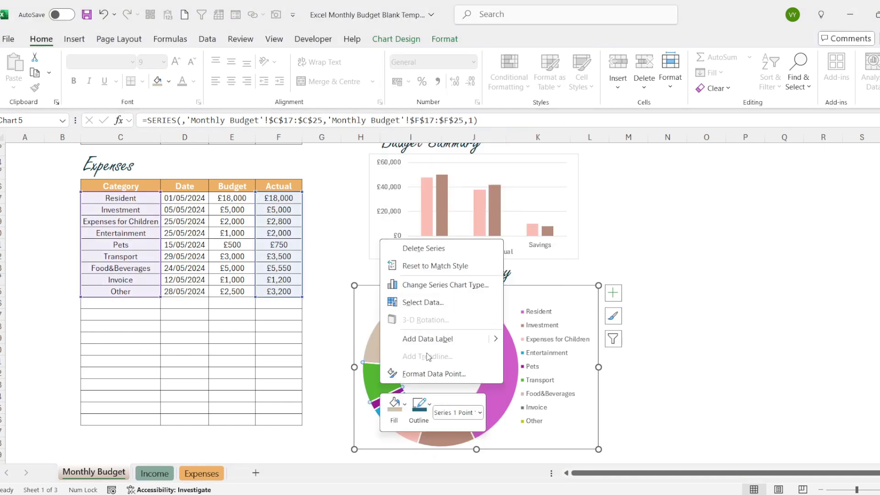
left_click(394, 404)
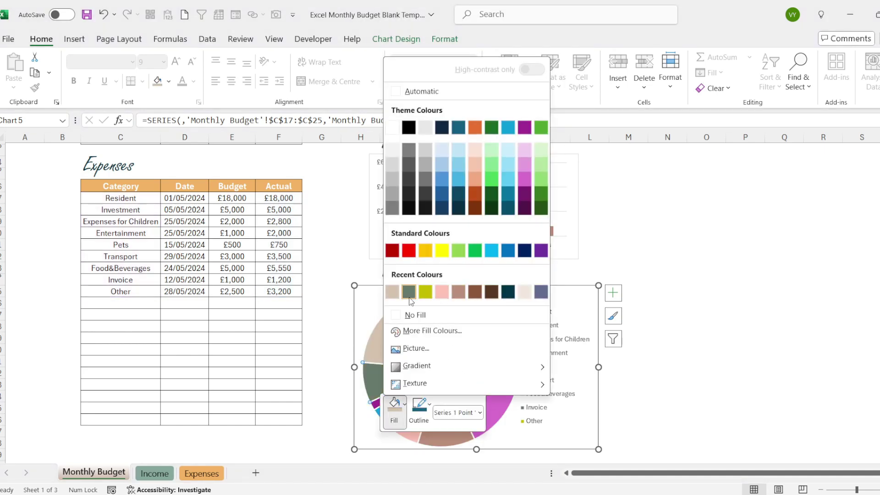
left_click(542, 293)
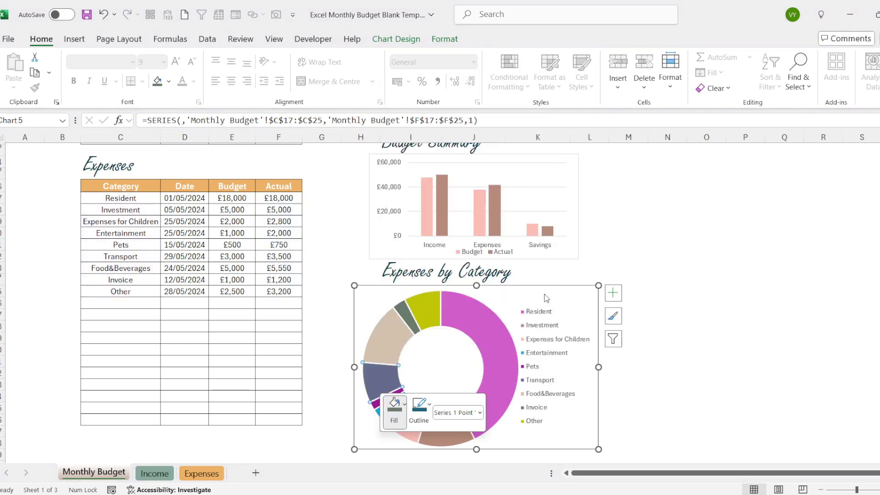
Fill the Pets slice with dark teal and the Entertainment slice with dark brown from the recent colours.
right_click(378, 406)
left_click(390, 429)
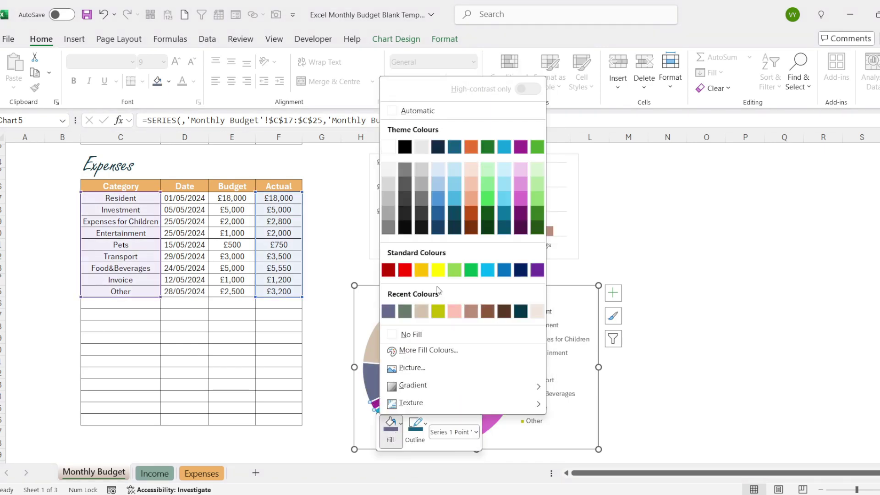
left_click(520, 312)
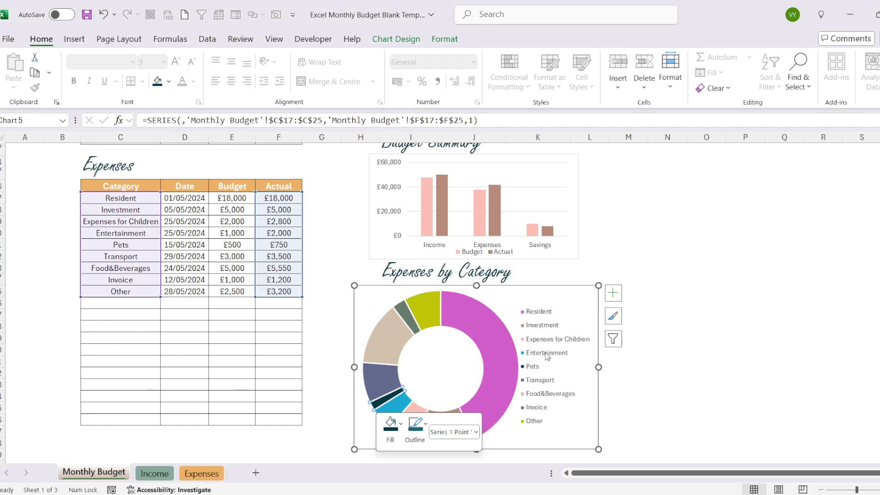
right_click(396, 406)
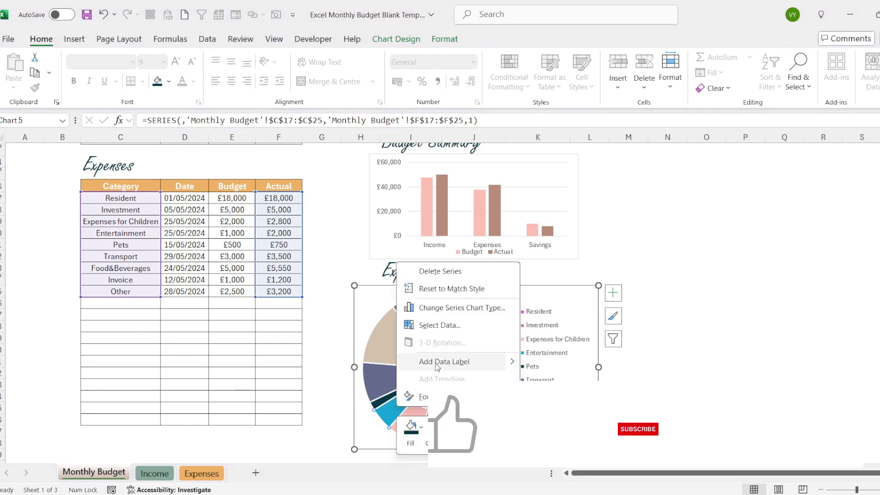
left_click(411, 429)
left_click(541, 315)
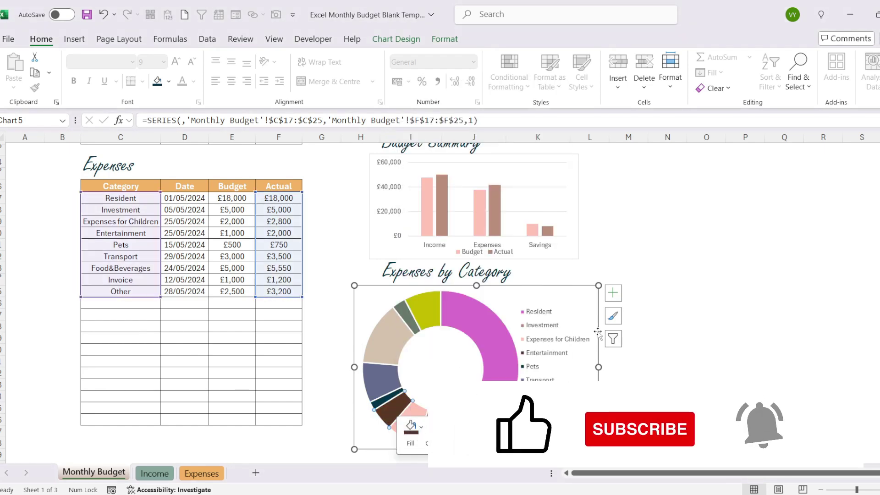
Add data labels to the doughnut chart and make them show the percentage instead of the value.
left_click(649, 363)
left_click(506, 372)
left_click(613, 292)
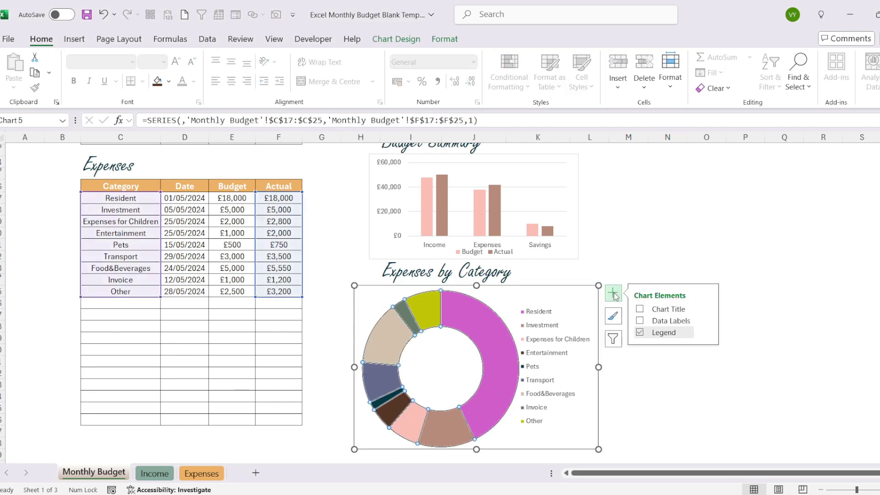
left_click(640, 321)
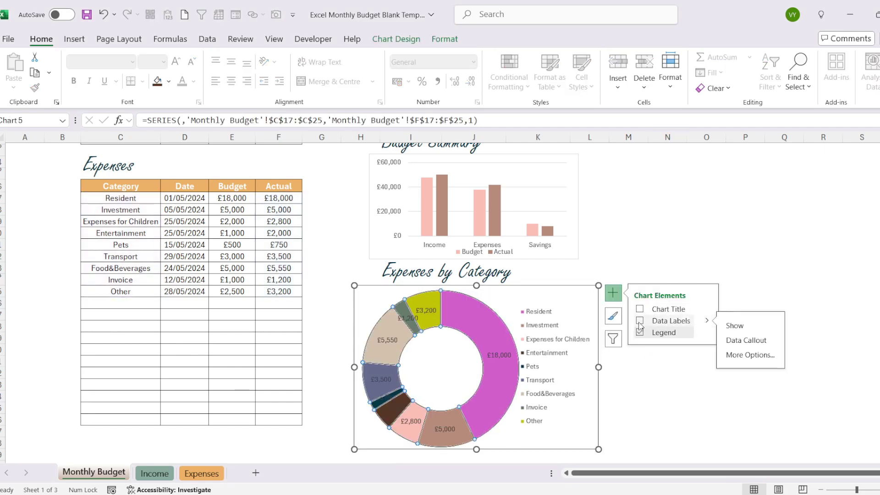
left_click(500, 357)
right_click(500, 357)
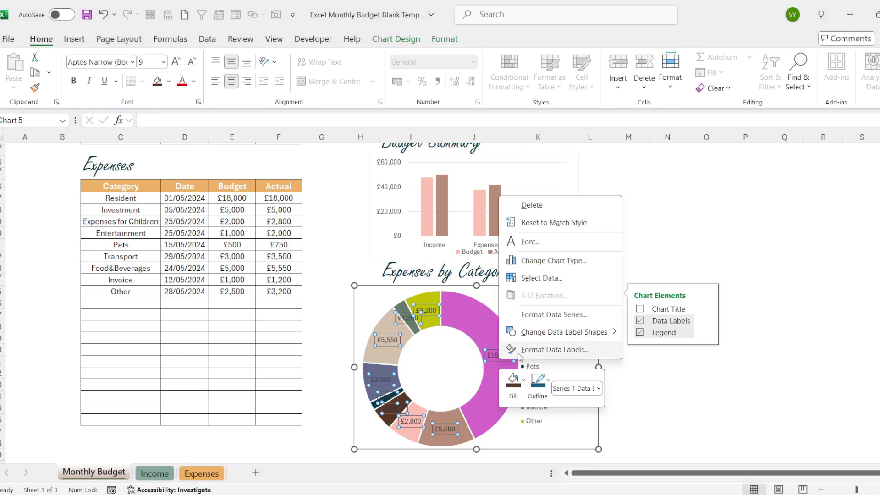
left_click(556, 326)
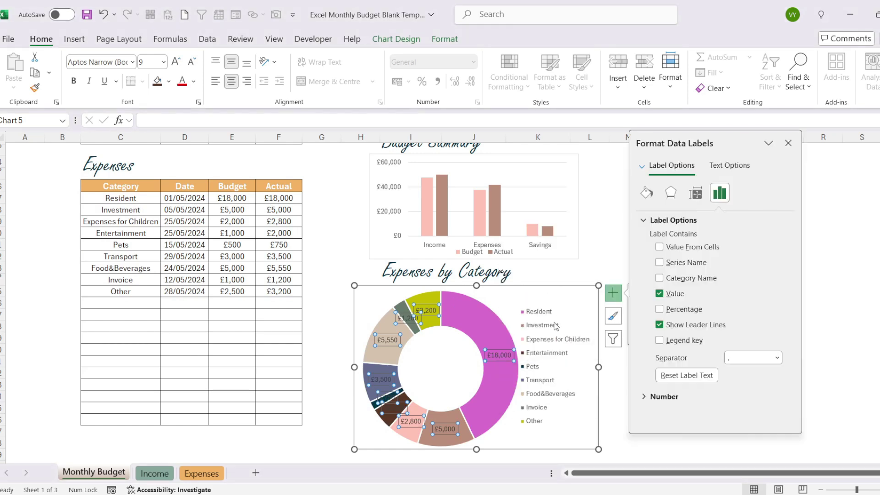
left_click(659, 309)
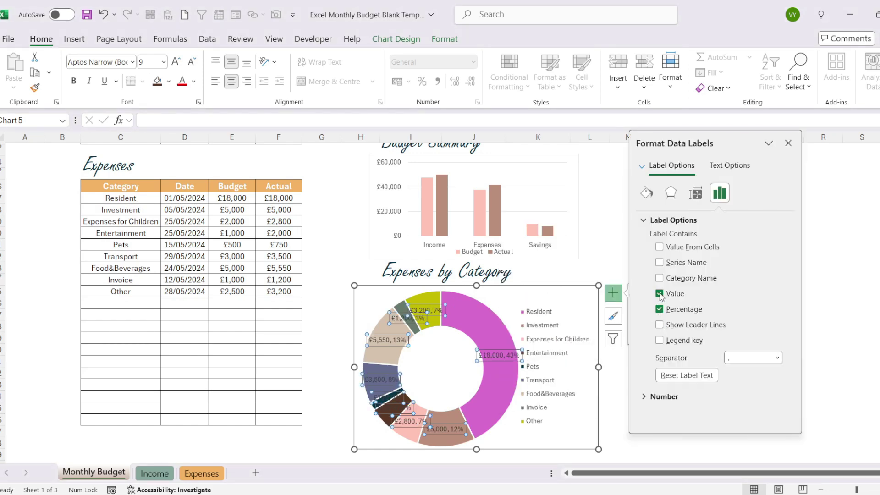
left_click(660, 293)
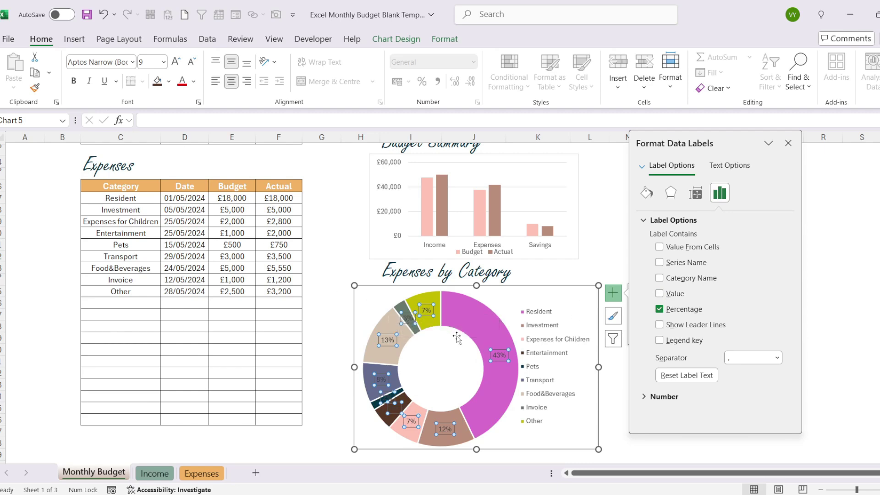
Format the doughnut chart's data labels as bold white text at size 10 and close their formatting options.
key("ctrl+b")
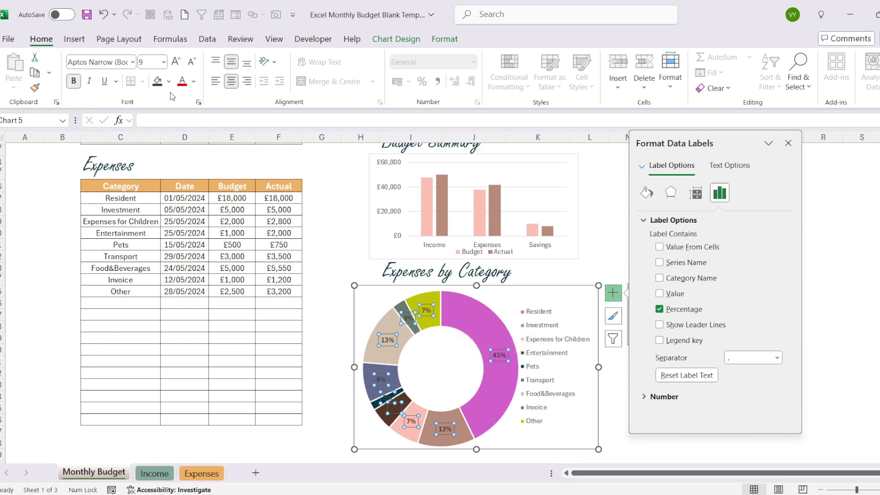
left_click(194, 81)
left_click(186, 161)
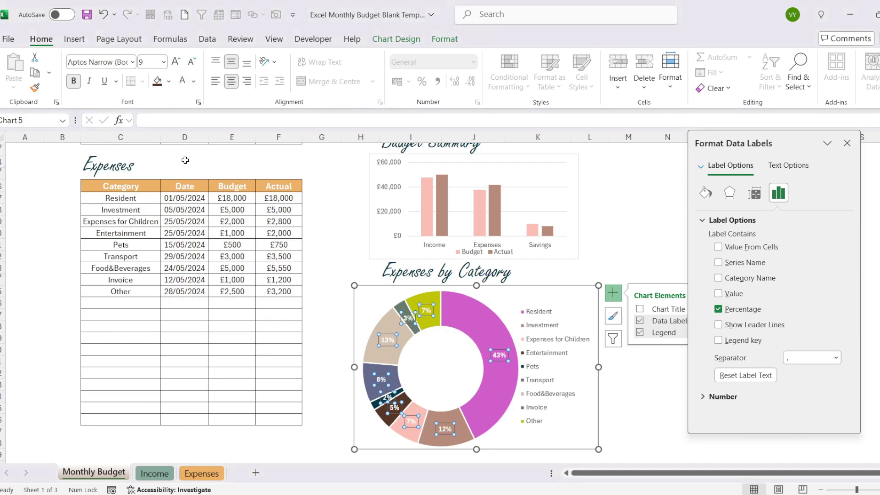
left_click(176, 62)
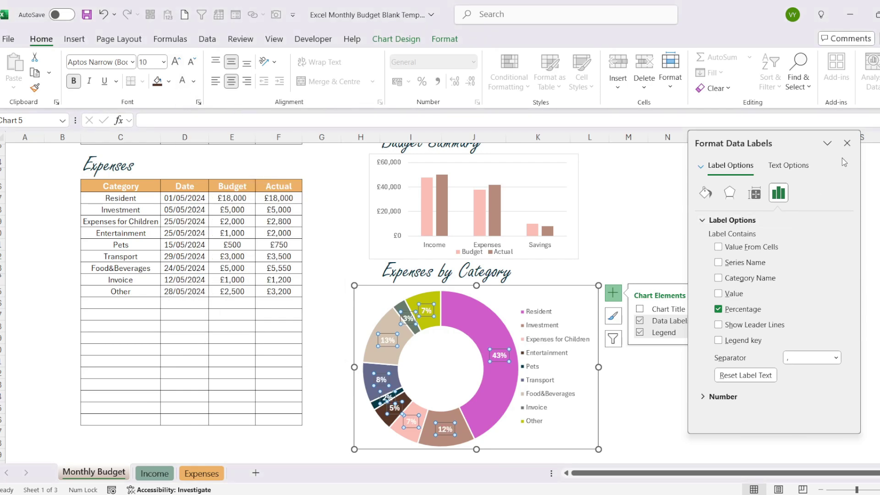
left_click(847, 143)
left_click(681, 406)
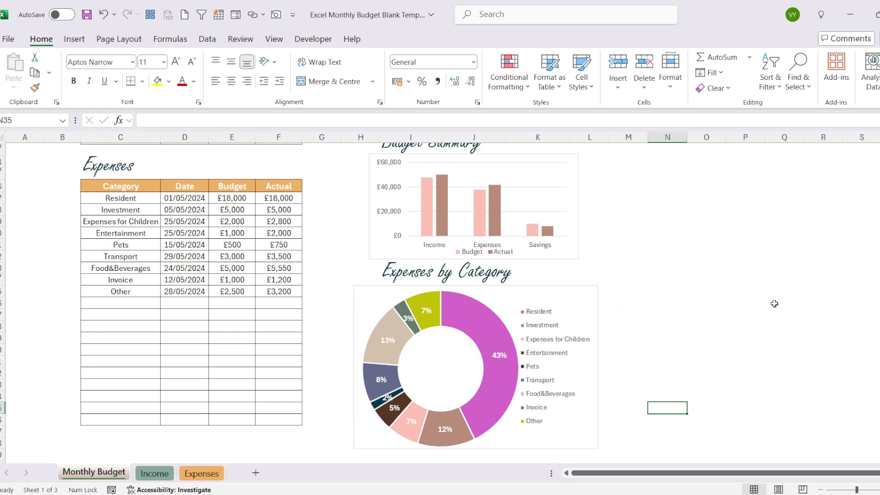
Select the cell under the Month header and switch the workbook window to full-screen mode.
scroll(775, 299, "up", 4)
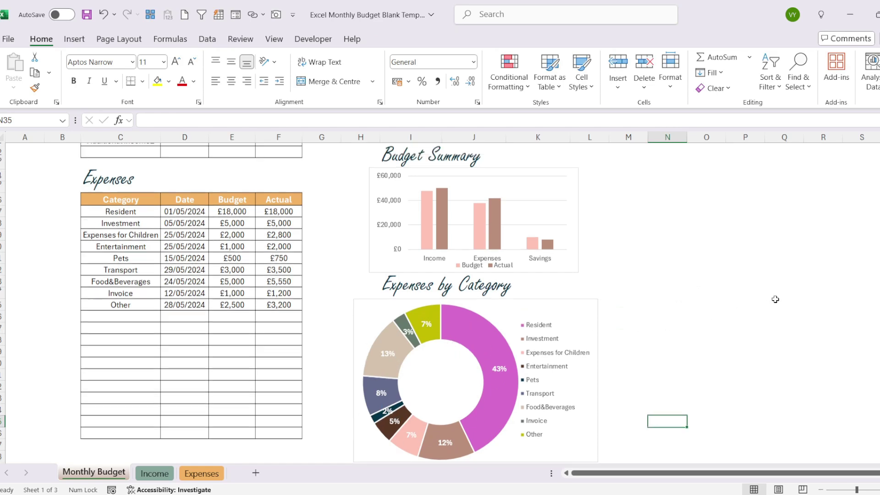
scroll(344, 266, "down", 5)
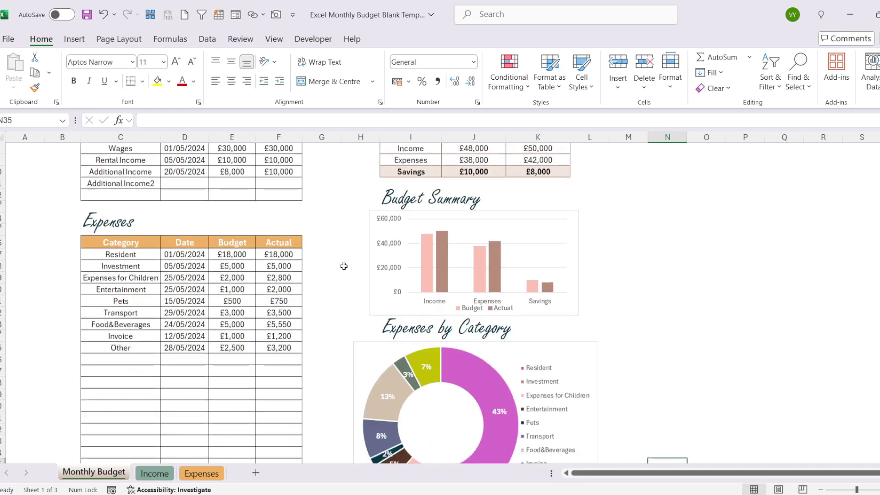
scroll(386, 259, "up", 5)
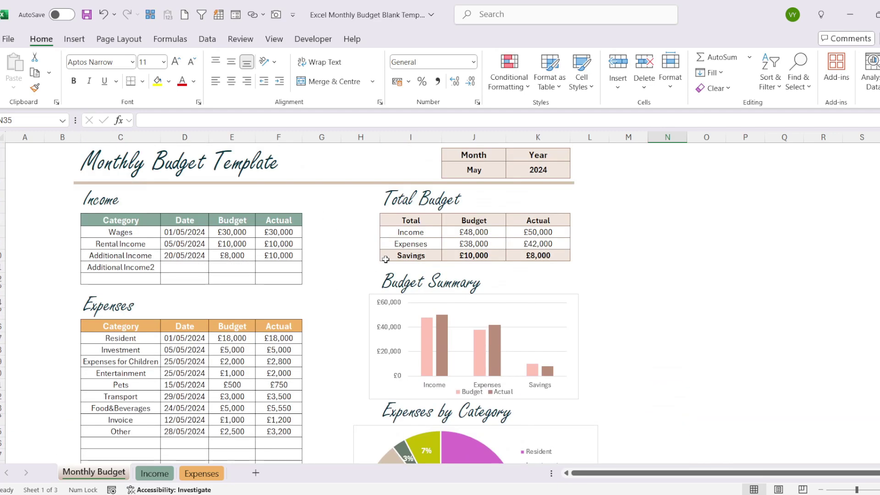
left_click(492, 169)
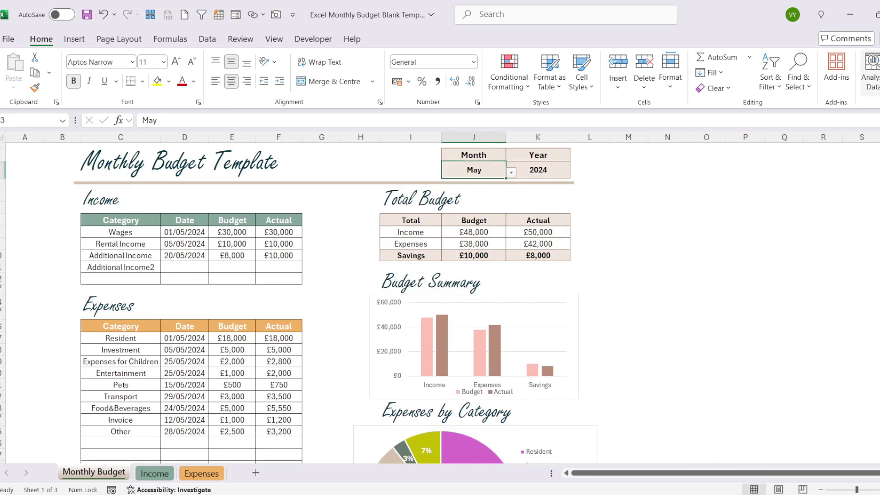
left_click(877, 104)
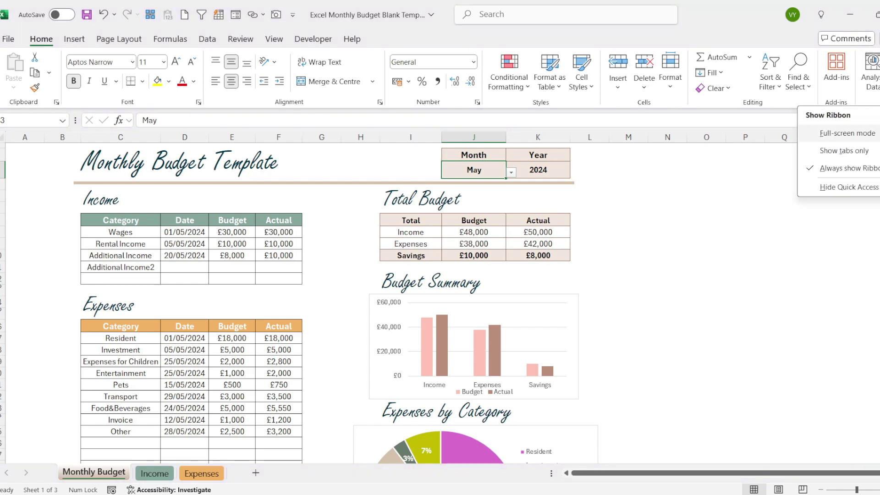
left_click(850, 133)
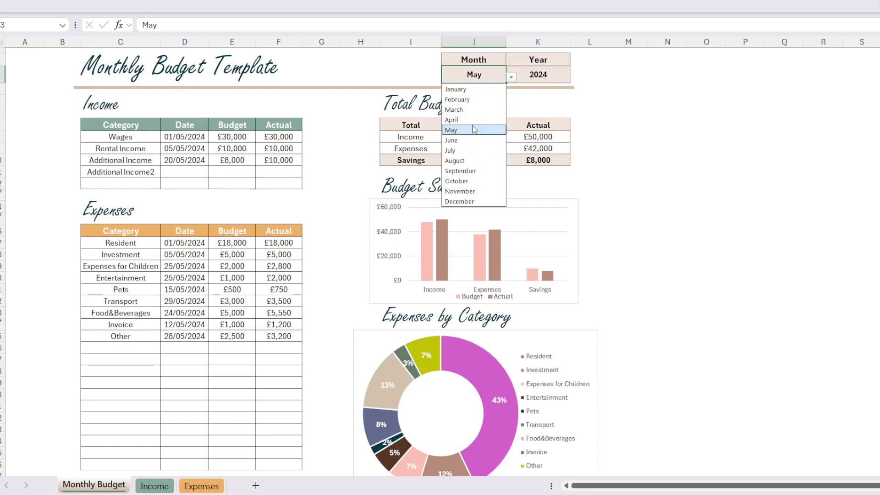
Change the dashboard's month to June, followed by July.
left_click(463, 140)
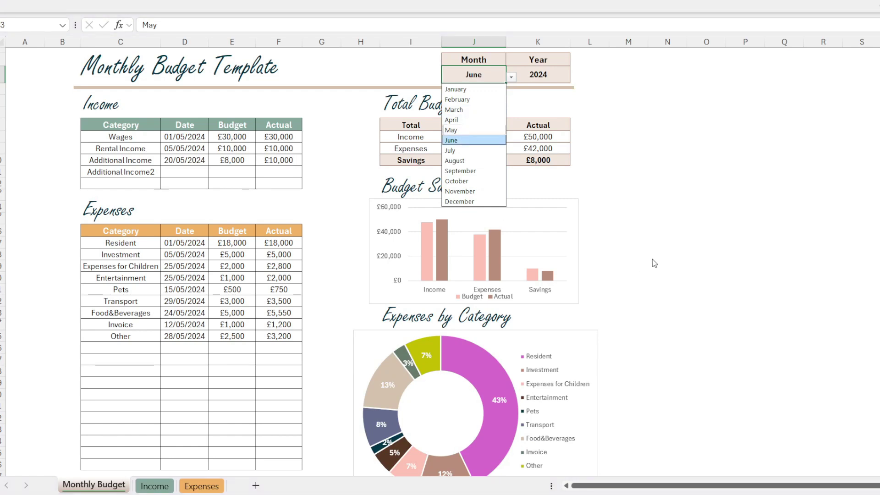
left_click(511, 77)
left_click(458, 150)
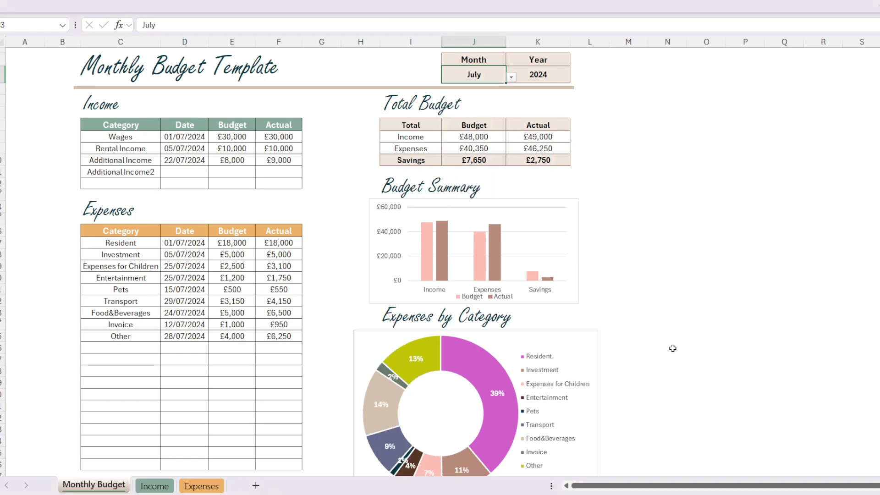
Switch to the other open monthly budget workbook and display it in full-screen mode.
mouse_move(721, 452)
left_click(622, 451)
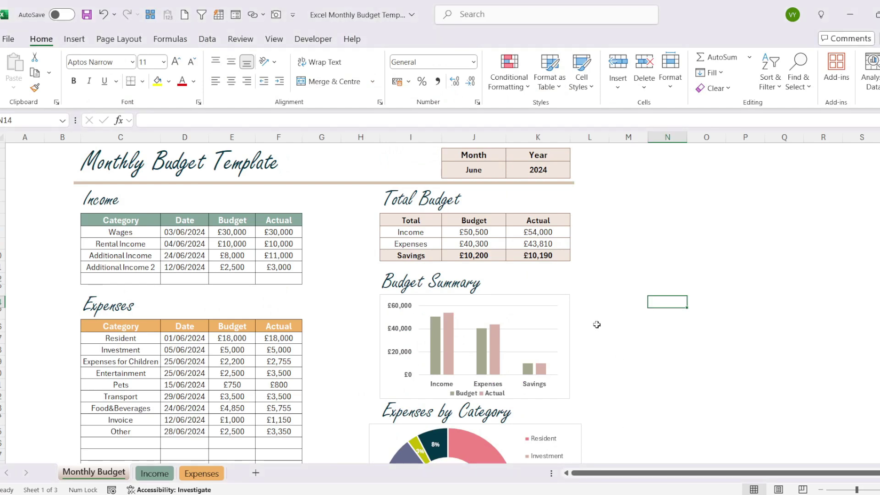
left_click(874, 103)
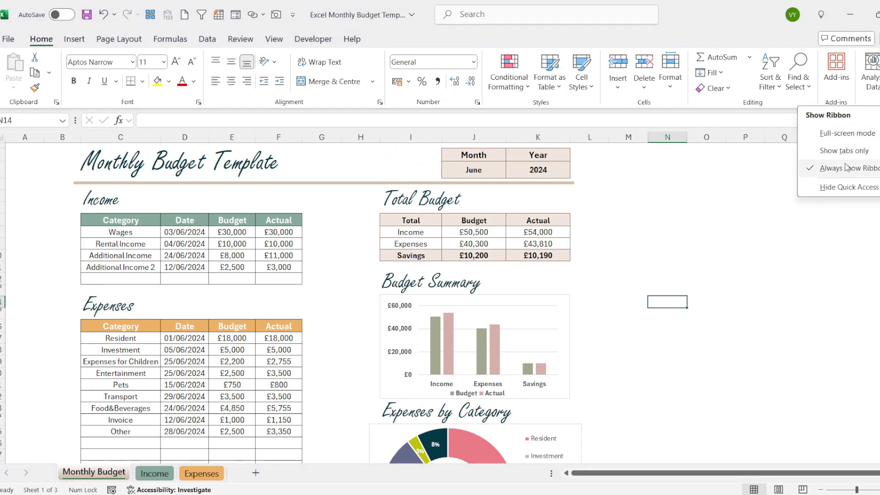
left_click(835, 133)
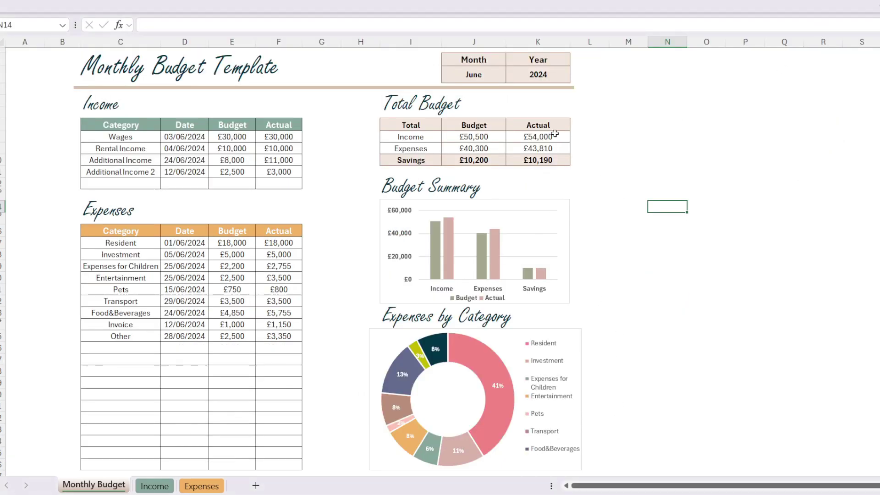
Cycle the dashboard's month through May, June and July, leaving July chosen and an empty cell beside the dashboard selected.
left_click(482, 75)
left_click(511, 77)
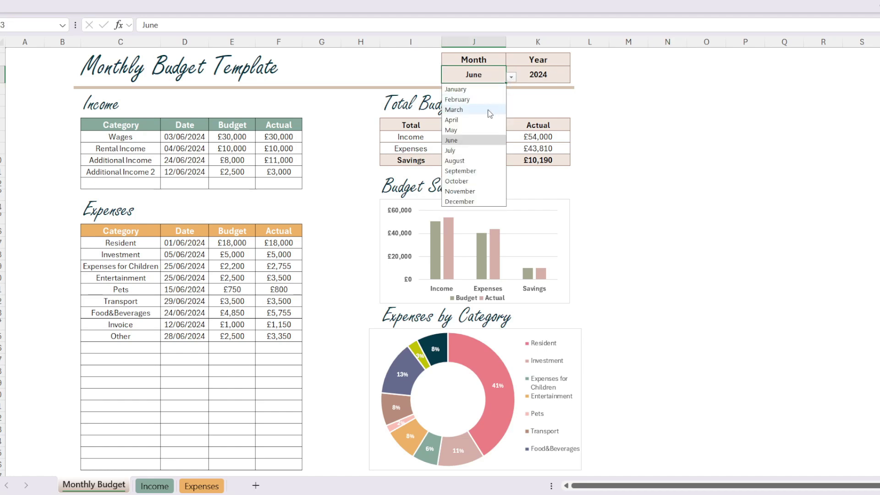
left_click(476, 130)
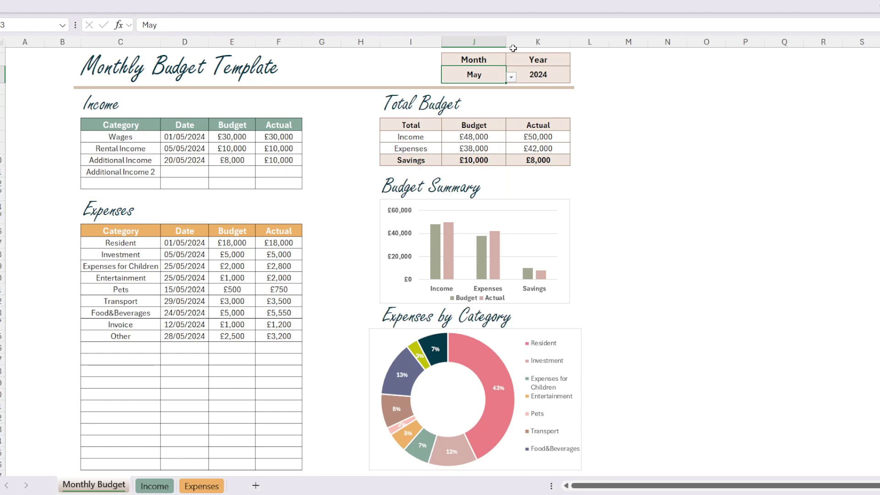
left_click(512, 78)
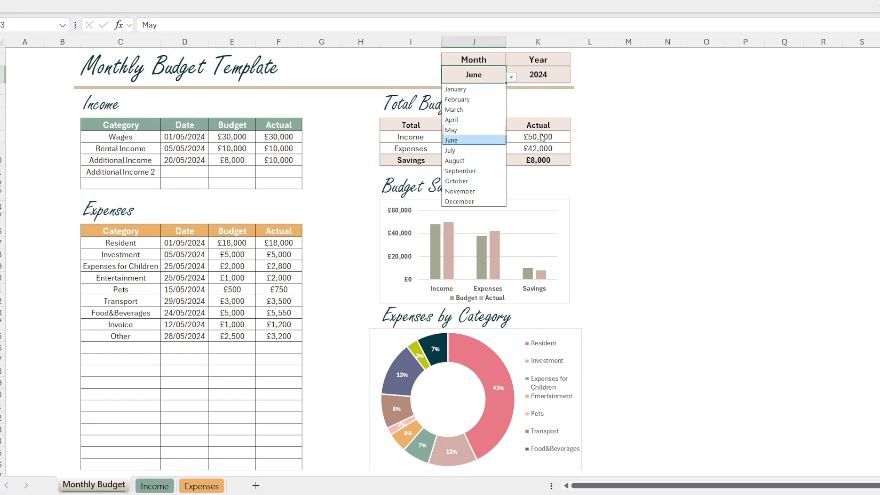
key("Return")
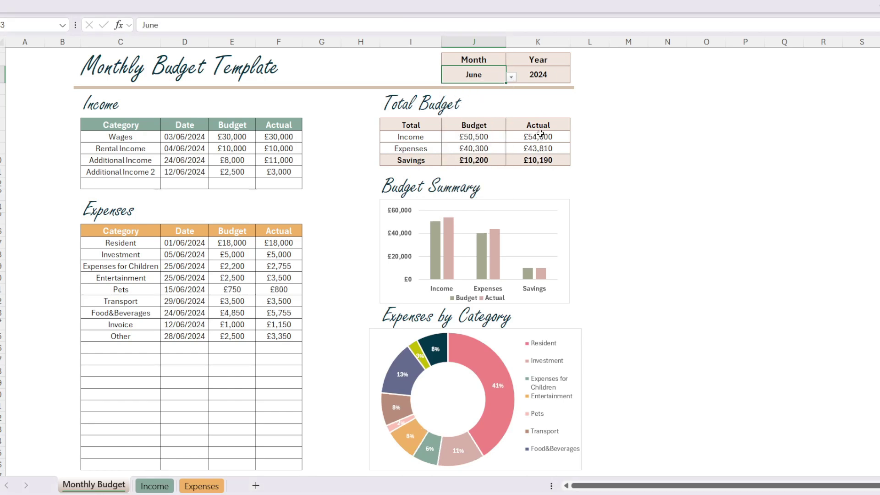
left_click(511, 78)
key("Down")
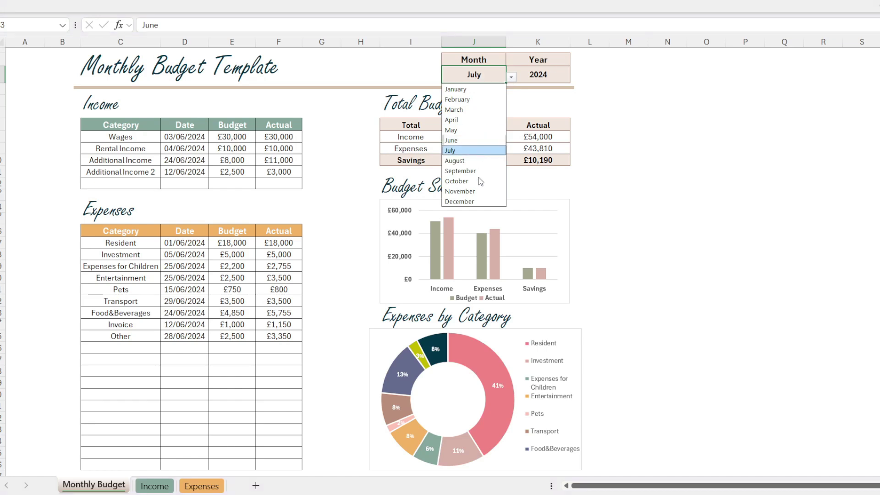
key("Return")
left_click(740, 271)
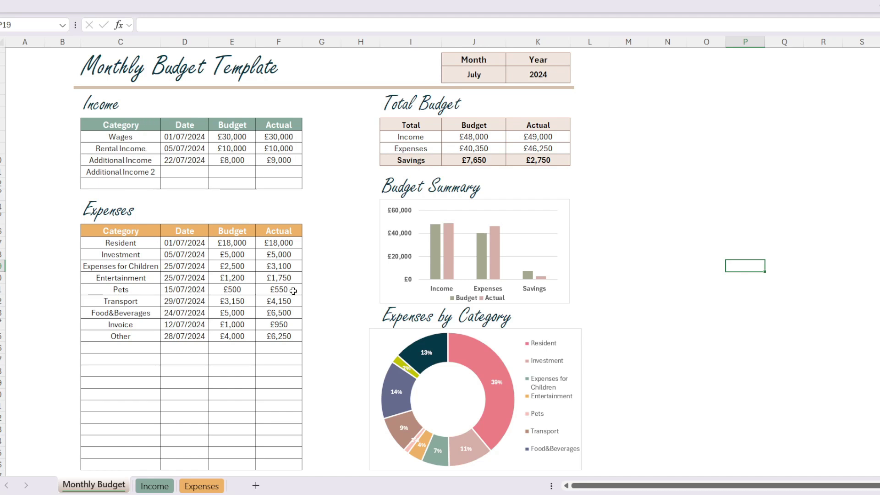
Review the entries on the Income and Expenses sheets and return to the Monthly Budget sheet.
left_click(161, 486)
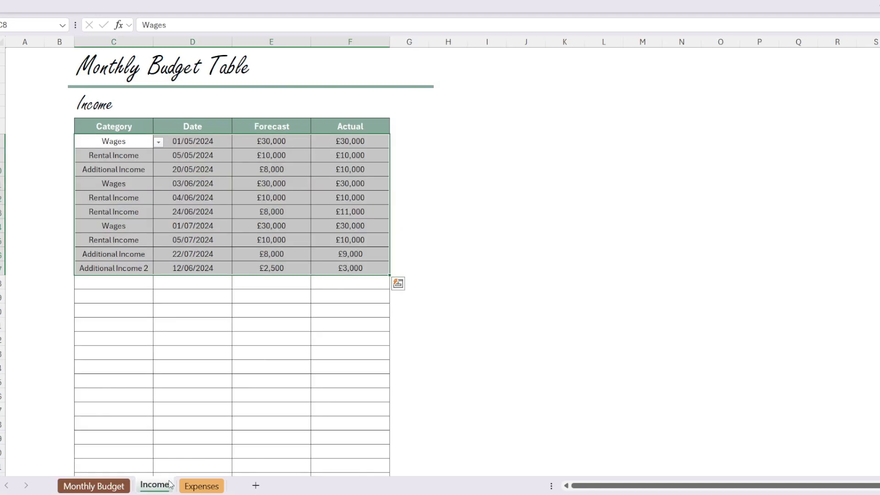
left_click(240, 297)
left_click(194, 489)
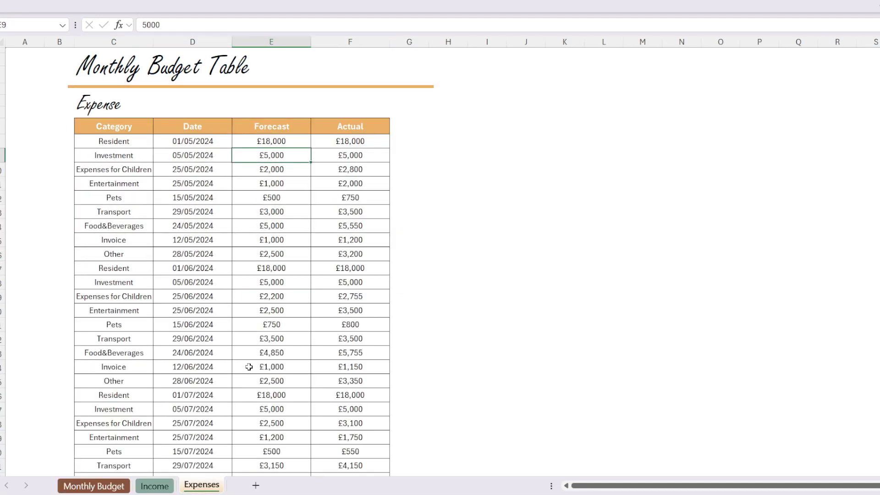
left_click(94, 486)
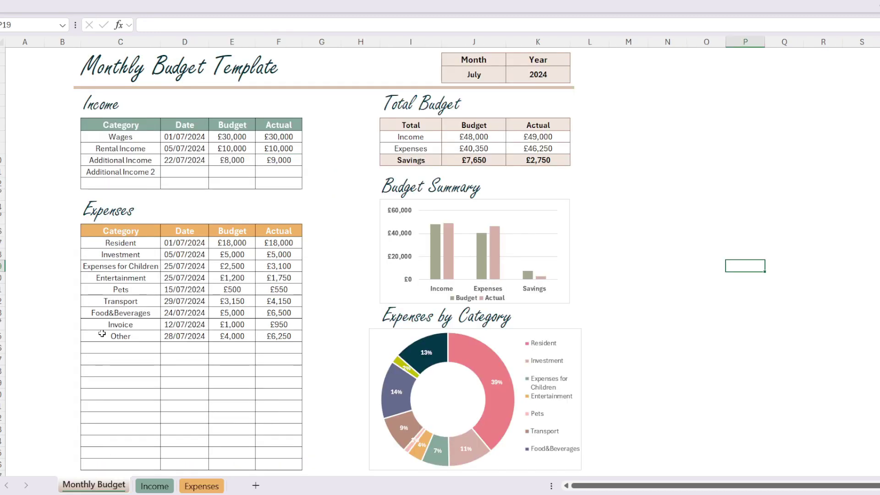